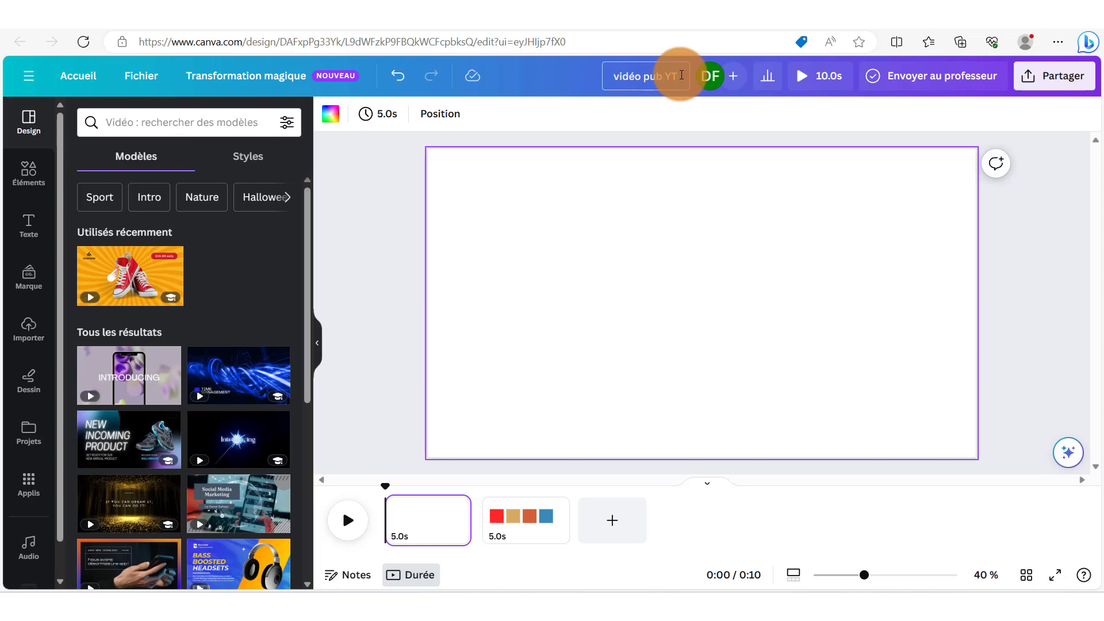
Paste the blue square onto the blank first page and move it to the page's left side
click(505, 535)
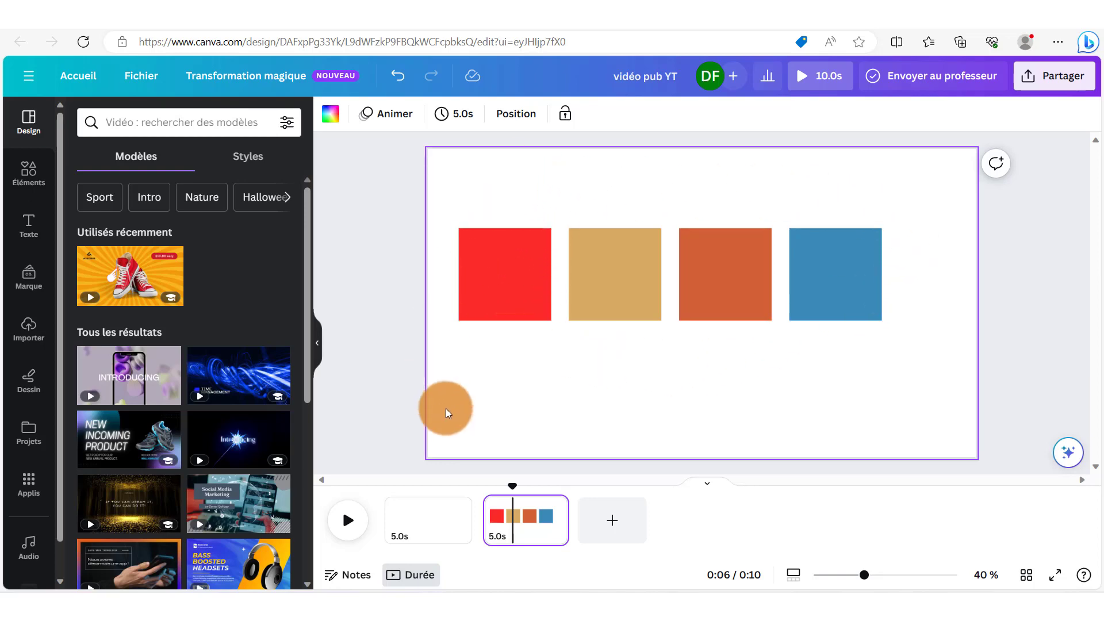
click(420, 528)
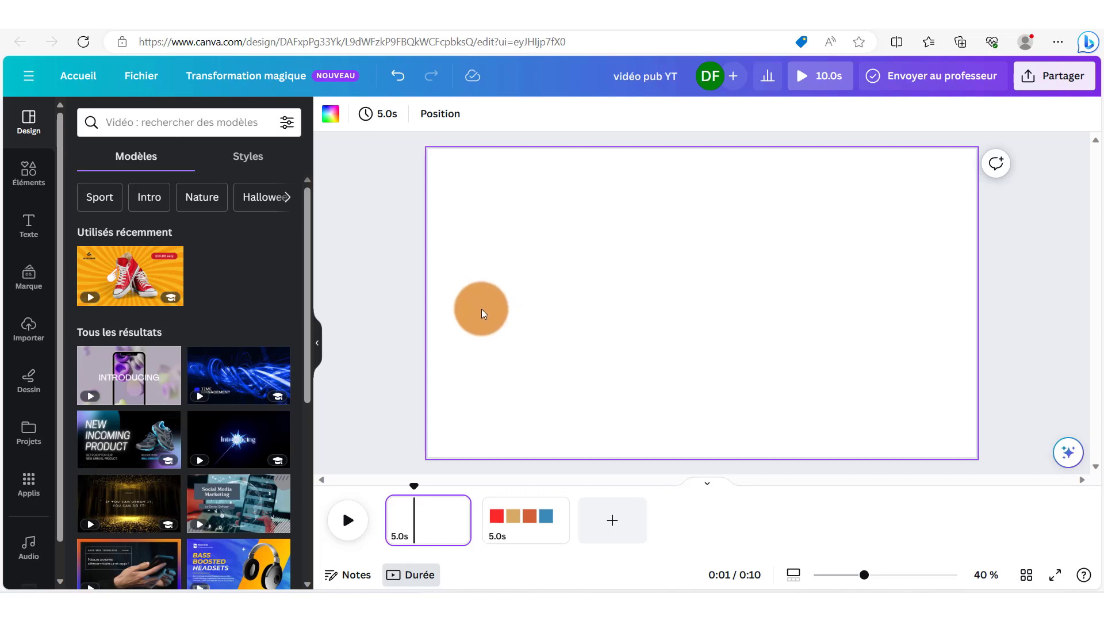
key(ctrl+v)
drag(698, 306, 509, 312)
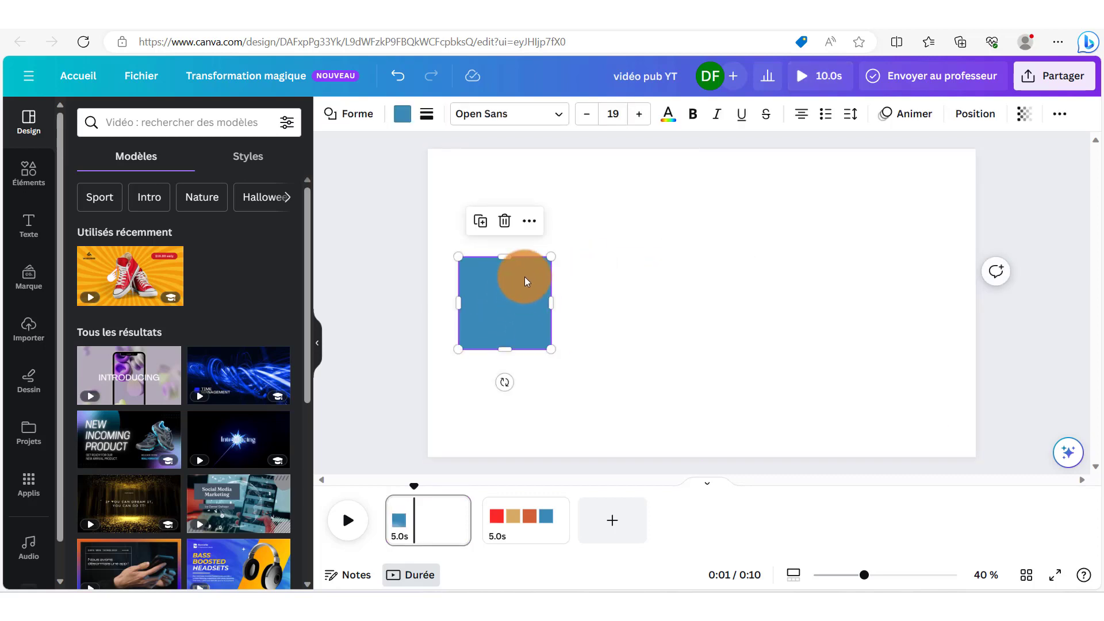
Duplicate the blue square, shrink the copy and centre it on the upper edge of the original
click(480, 221)
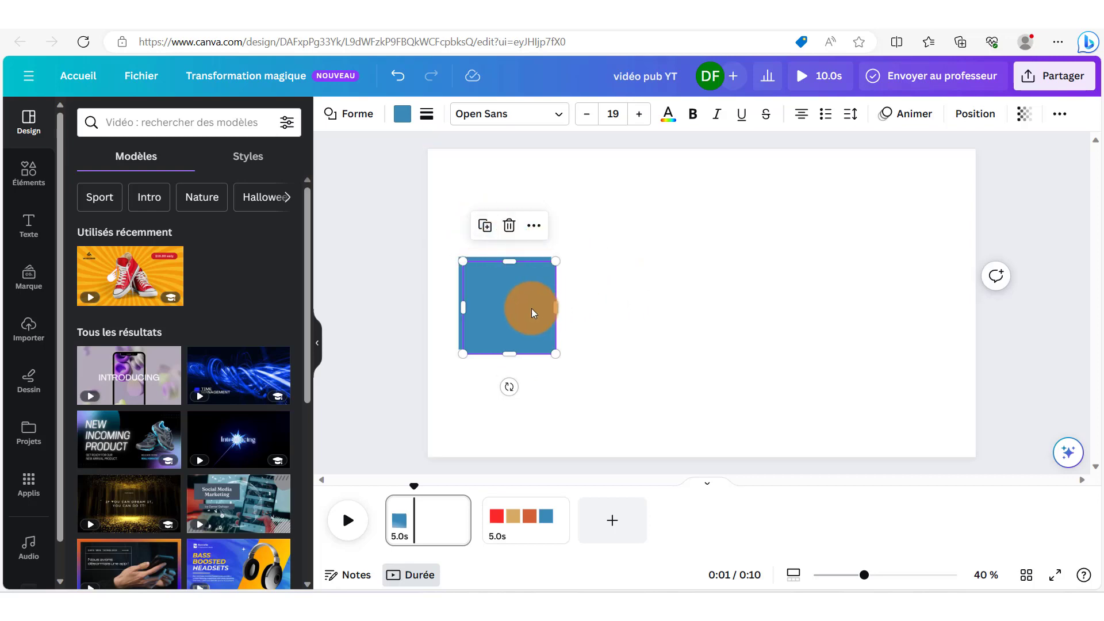
drag(531, 309, 637, 327)
drag(661, 373, 520, 286)
click(667, 268)
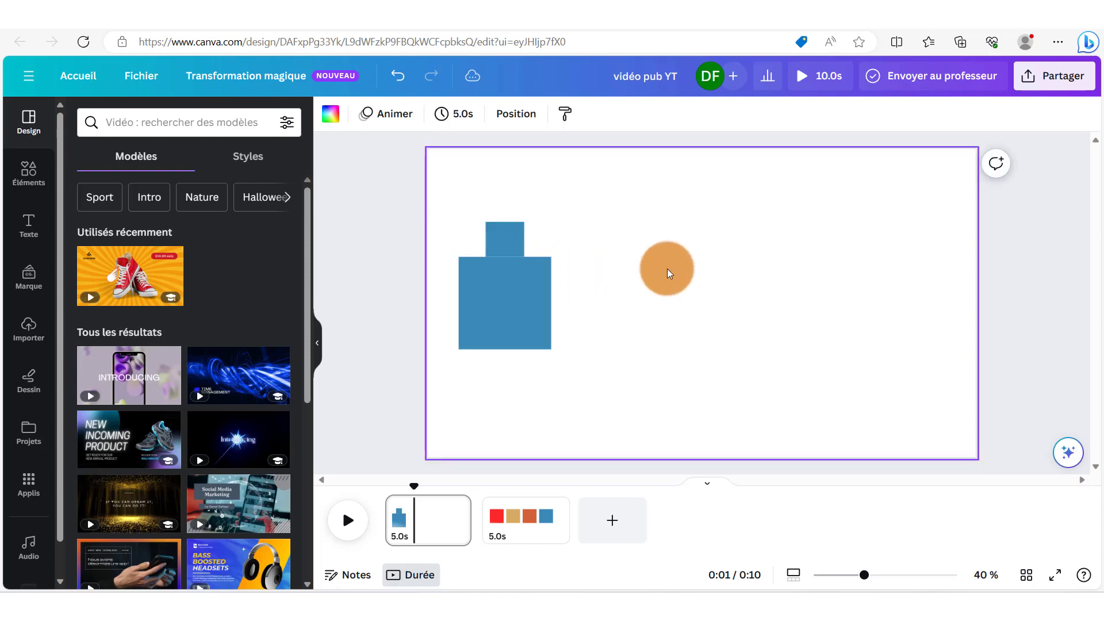
Make the small square fully transparent and group it with the large blue square
click(516, 244)
click(1023, 125)
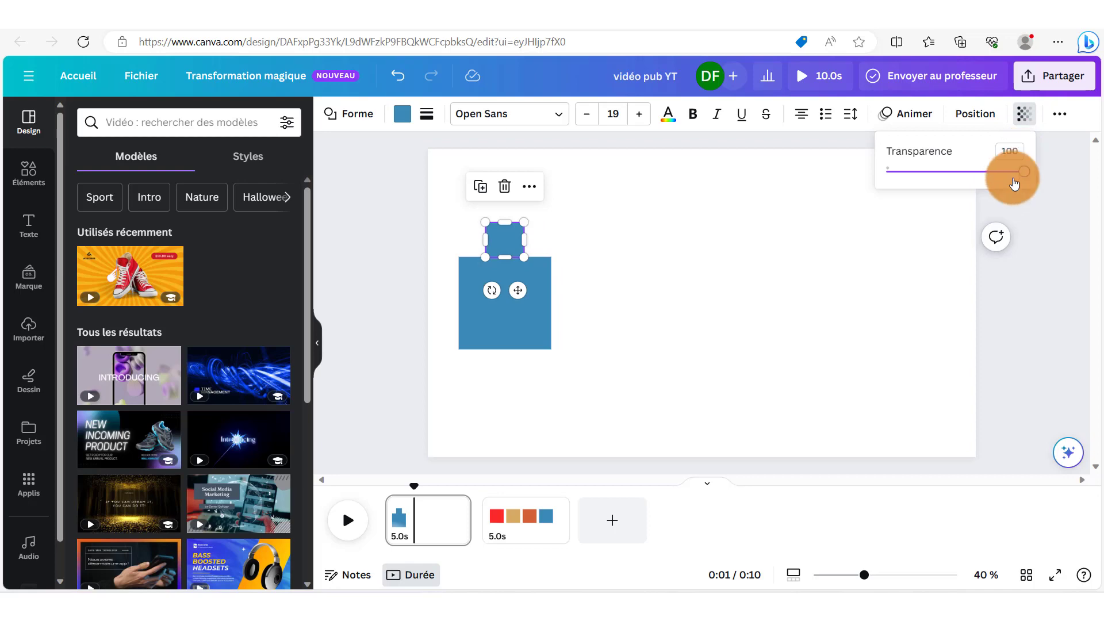
drag(1013, 165, 759, 177)
drag(437, 218, 639, 402)
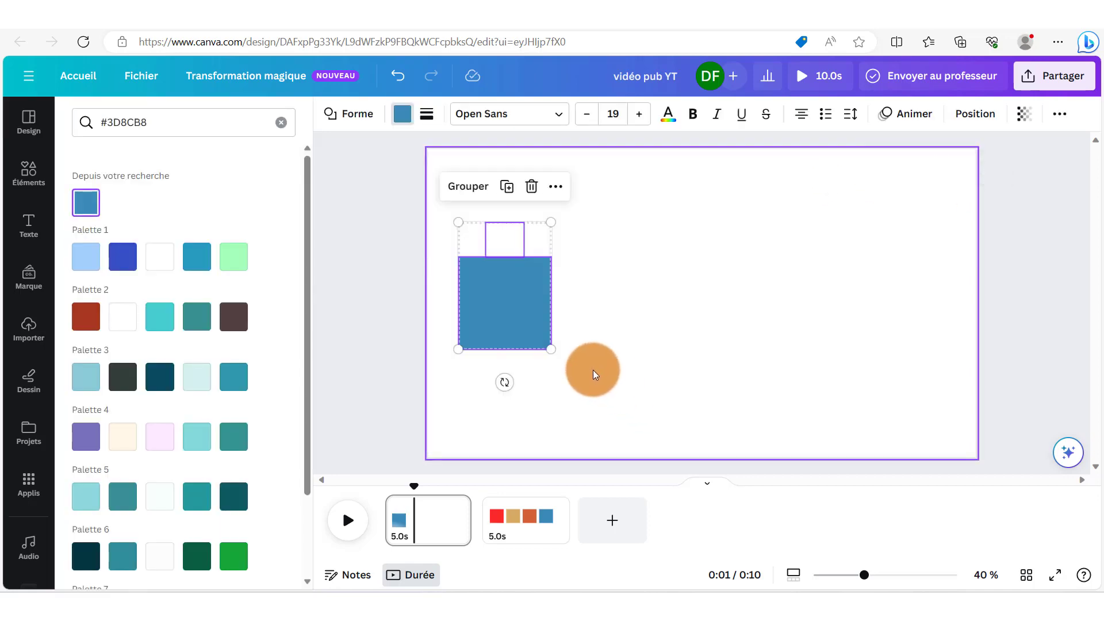
click(464, 189)
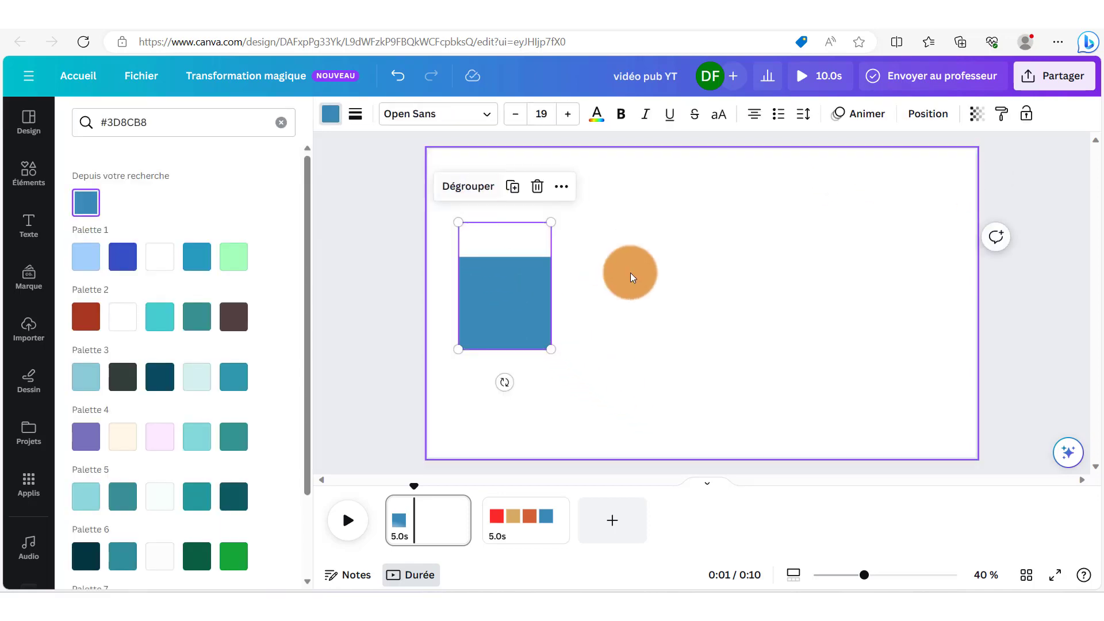
click(637, 318)
Place two copies of the blue group in a row to its right, coloured tan and orange
click(498, 302)
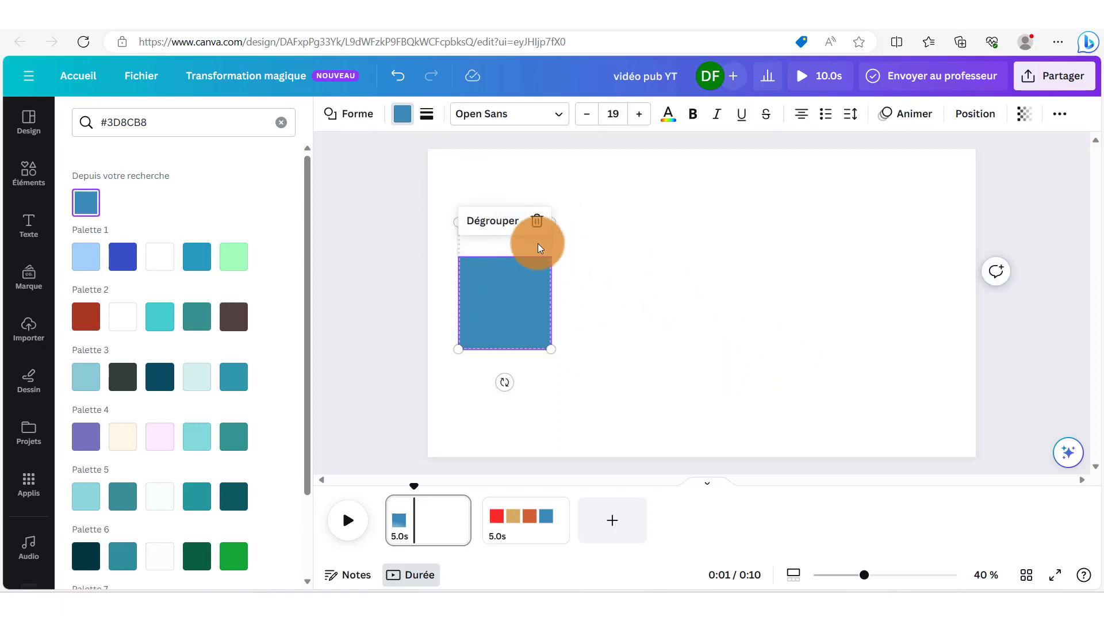
key(ctrl+d)
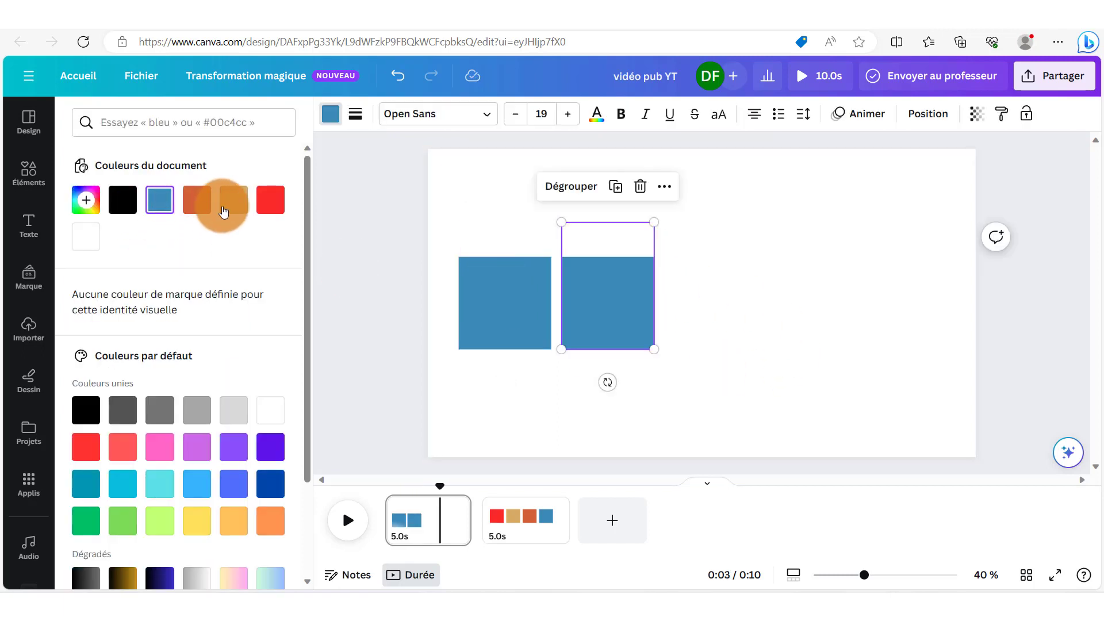
click(228, 208)
click(615, 186)
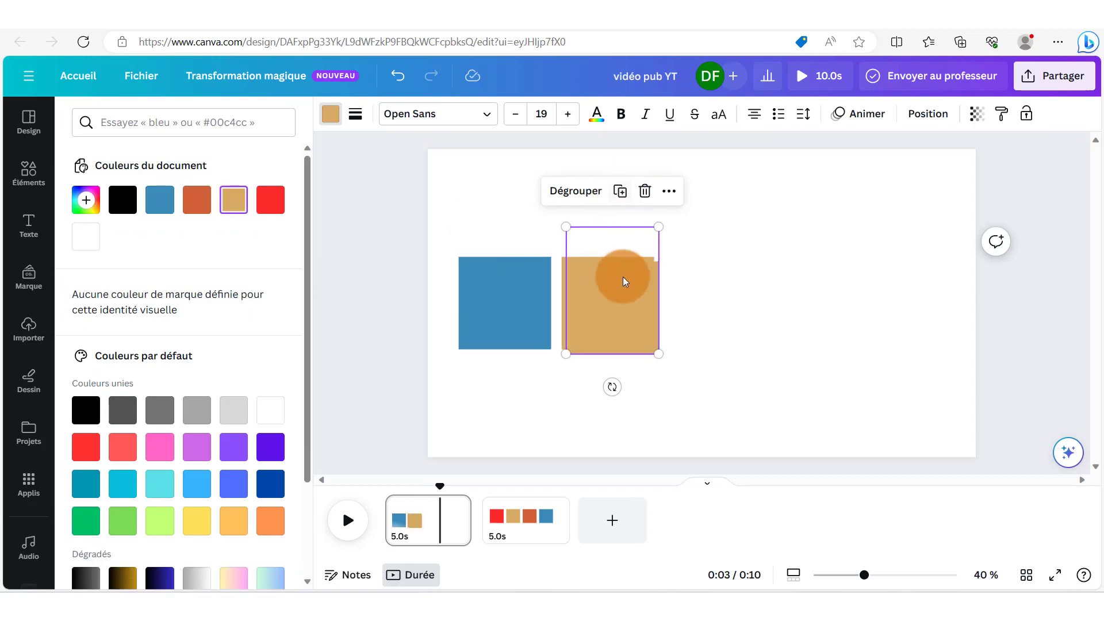
drag(623, 279, 712, 294)
click(197, 200)
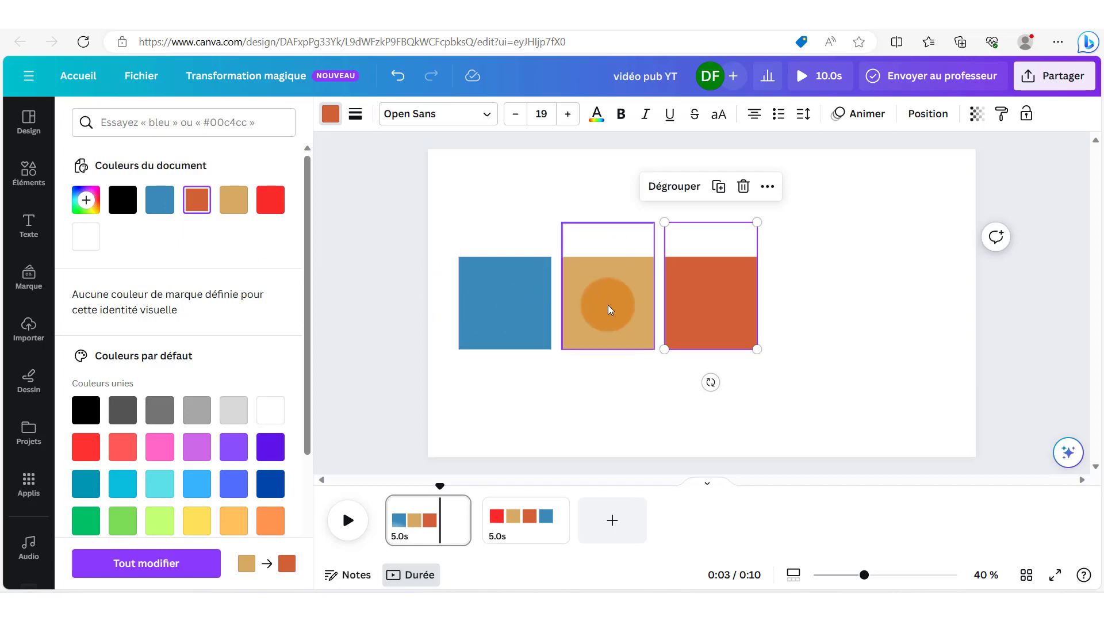
Stack the orange and blue groups exactly onto the tan group
drag(717, 321, 607, 317)
drag(493, 321, 595, 318)
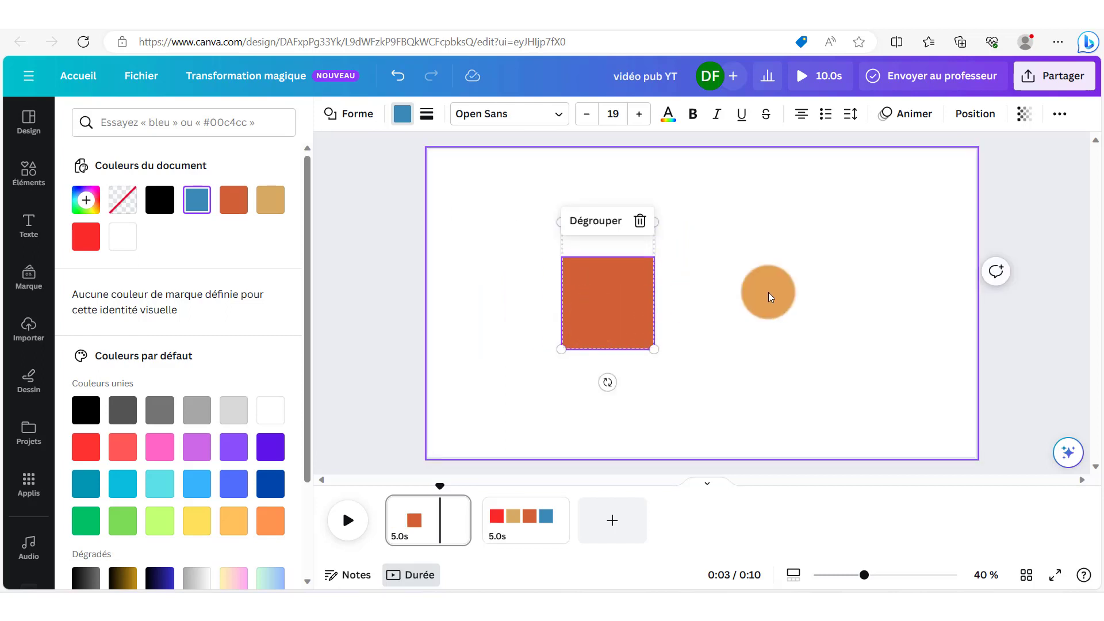
click(768, 293)
Select all the stacked groups, then enlarge and reposition them until the orange square covers the whole page
drag(388, 175, 835, 453)
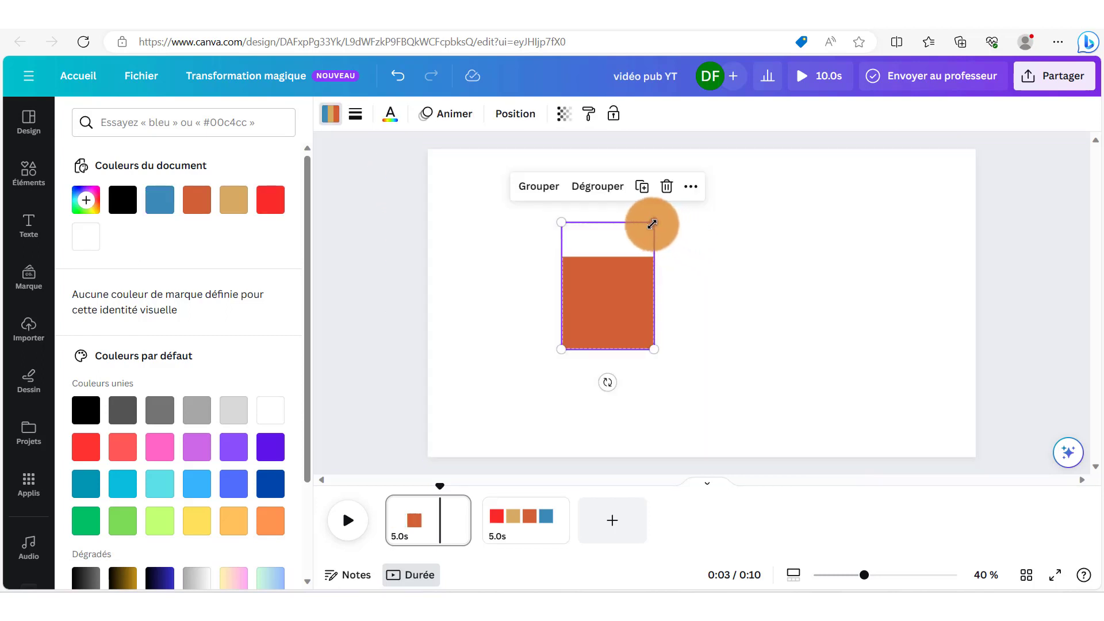
drag(654, 225, 1100, 58)
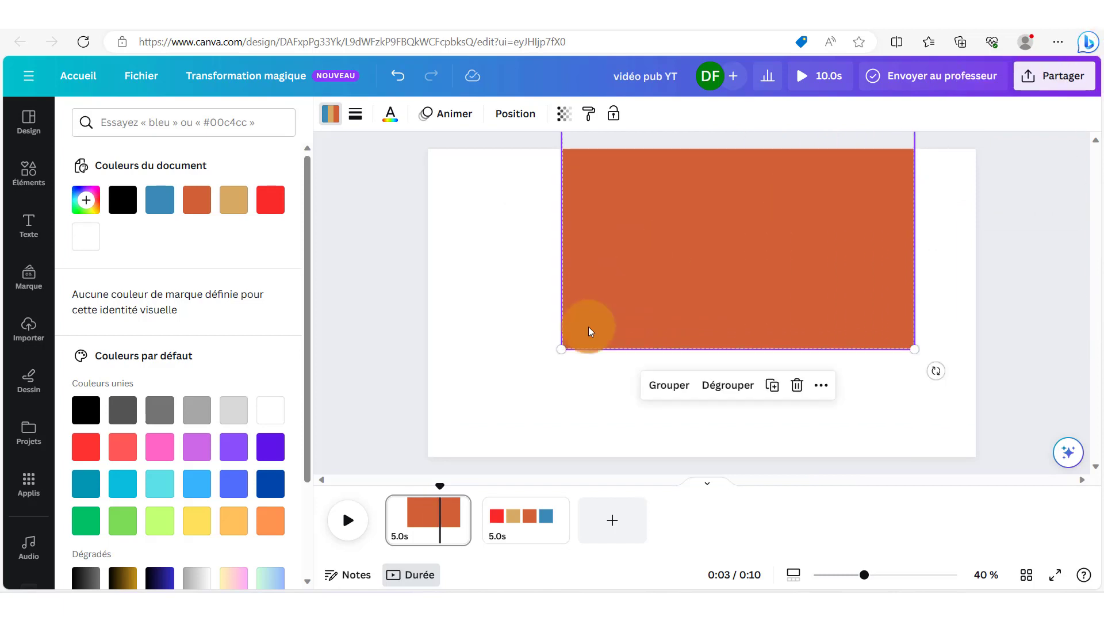
drag(562, 349, 18, 584)
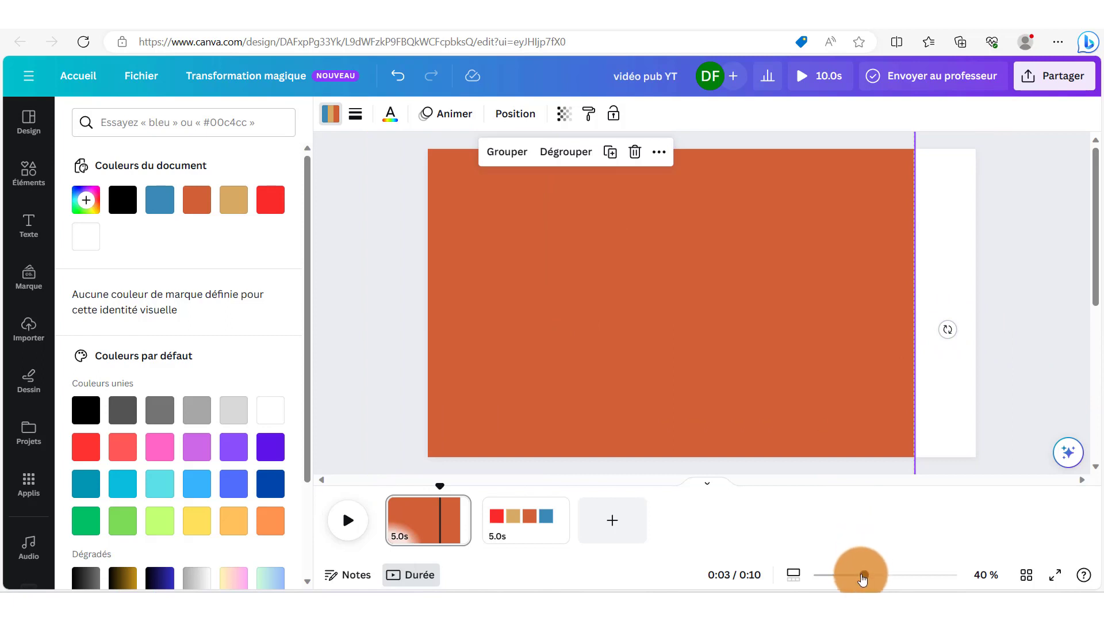
drag(863, 578, 824, 575)
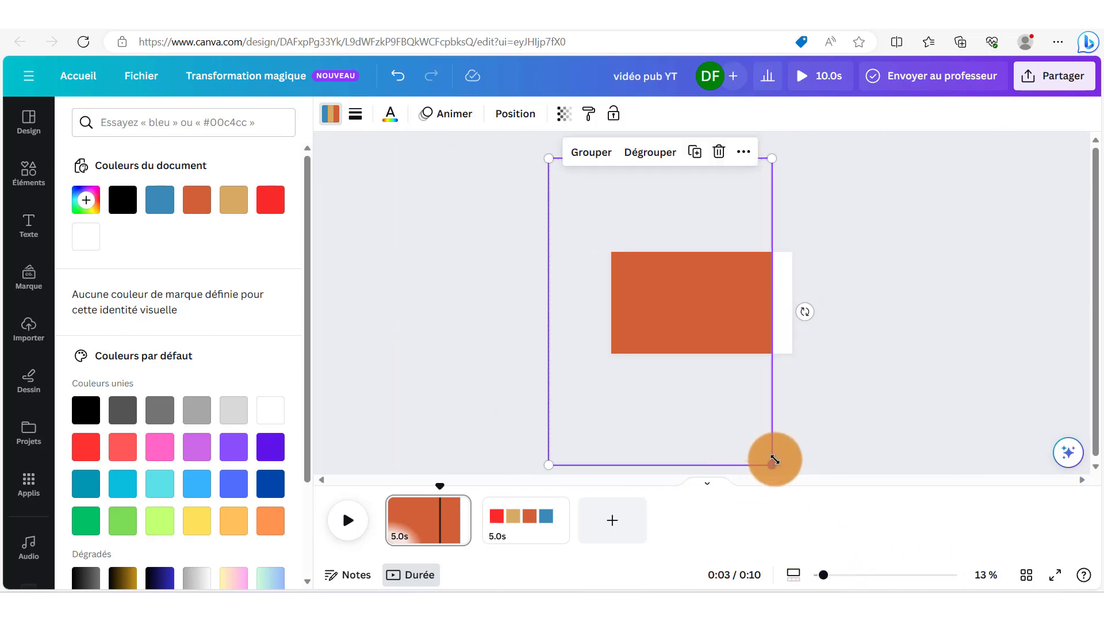
drag(774, 467, 978, 562)
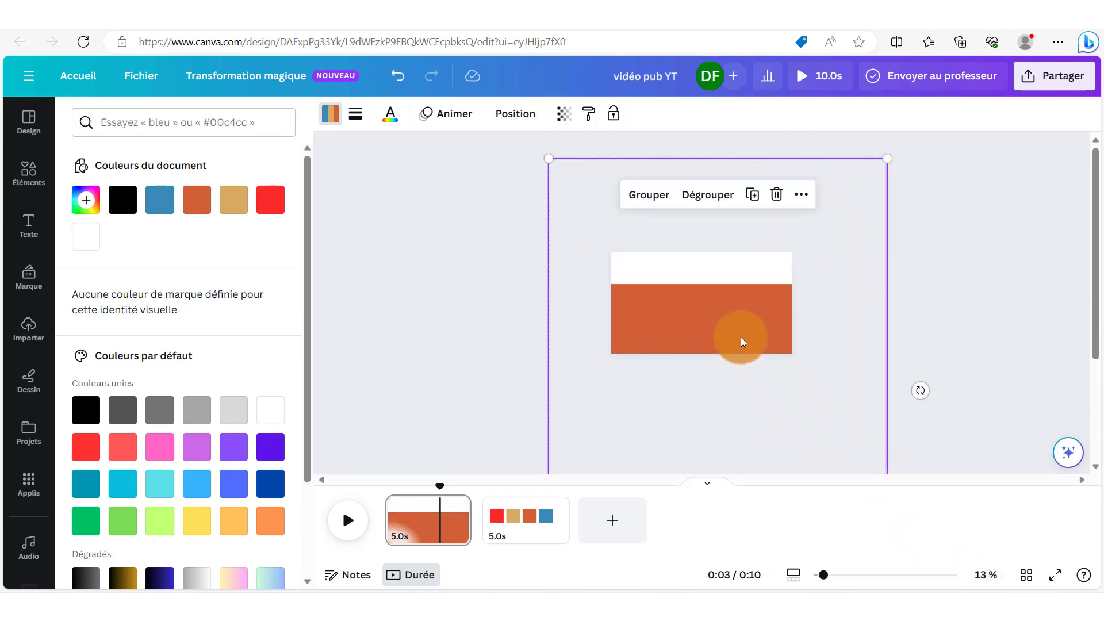
drag(741, 342, 728, 247)
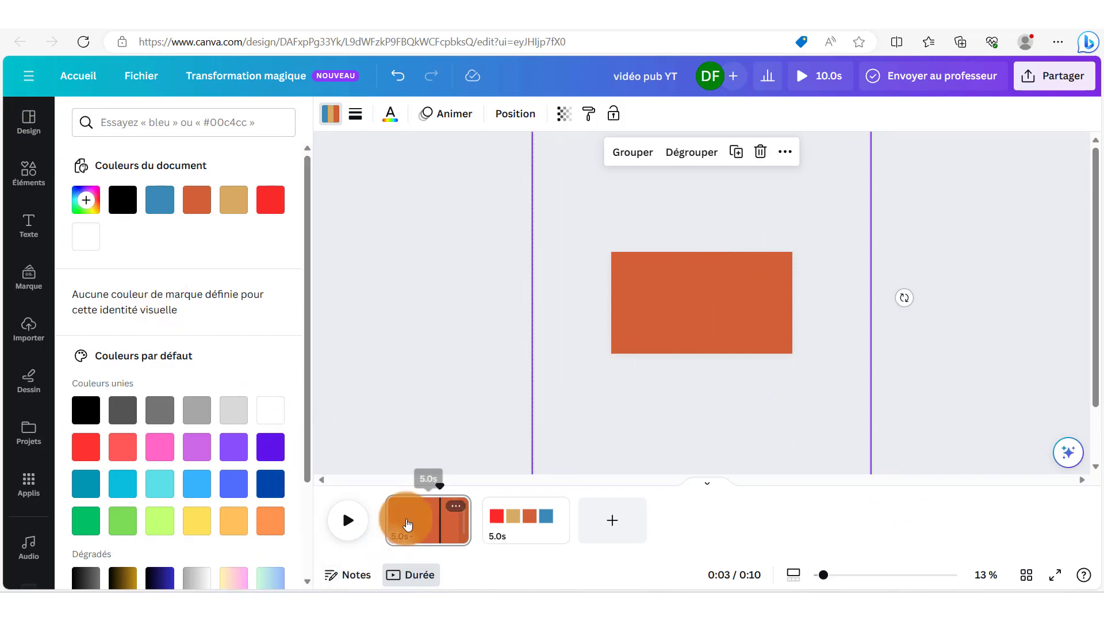
Add two blank pages and place them ahead of the orange page in the timeline
click(486, 516)
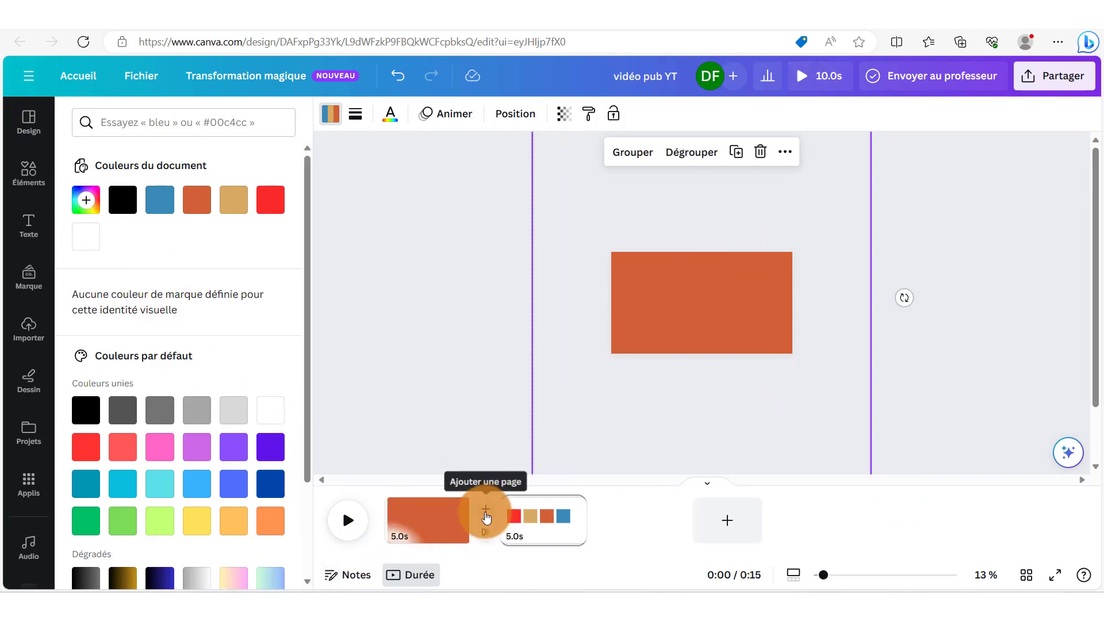
drag(510, 518, 417, 519)
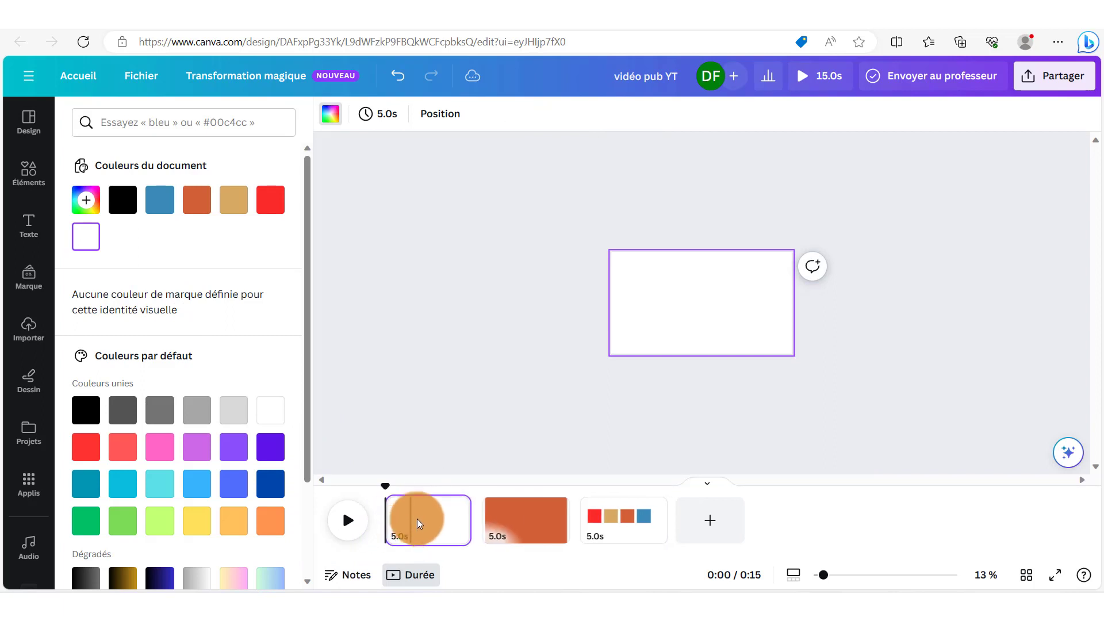
click(484, 513)
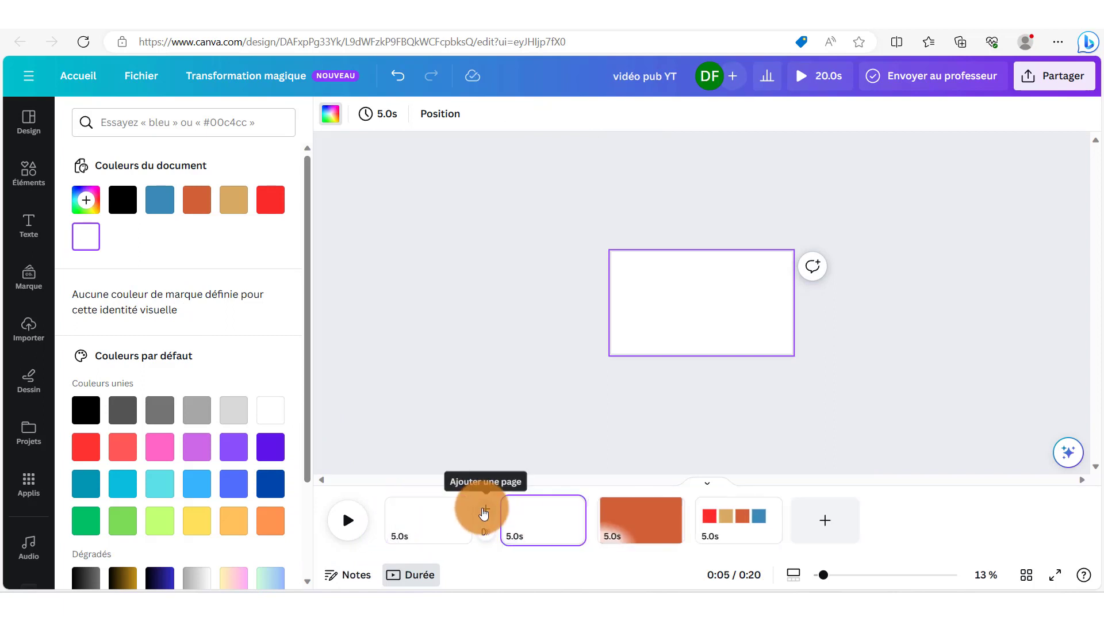
Copy the orange group from the third page onto the blank first page
click(628, 526)
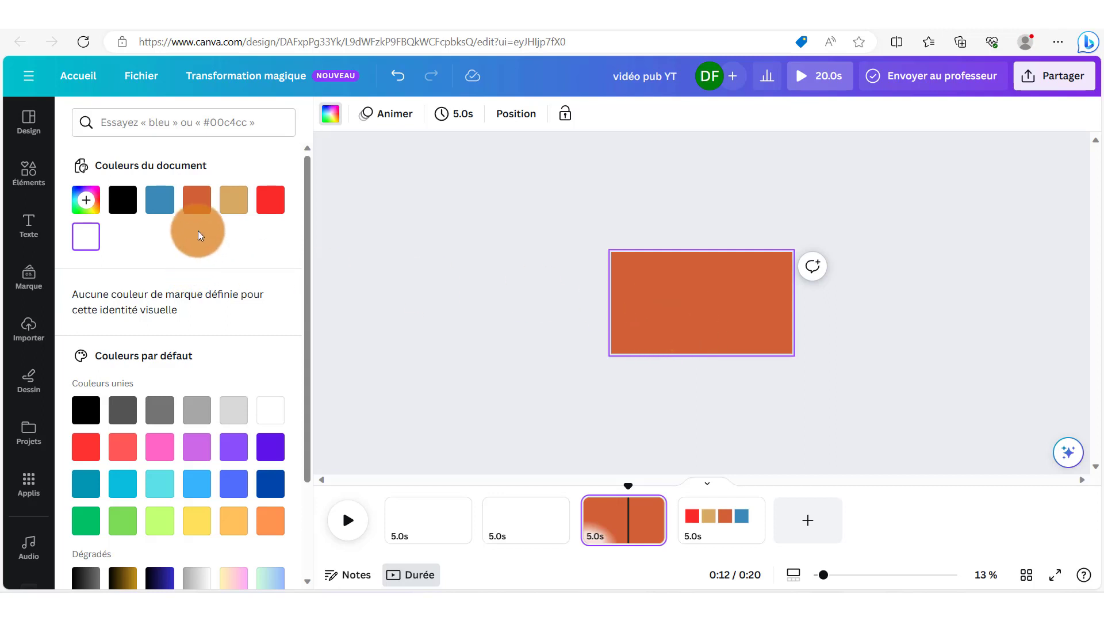
click(640, 287)
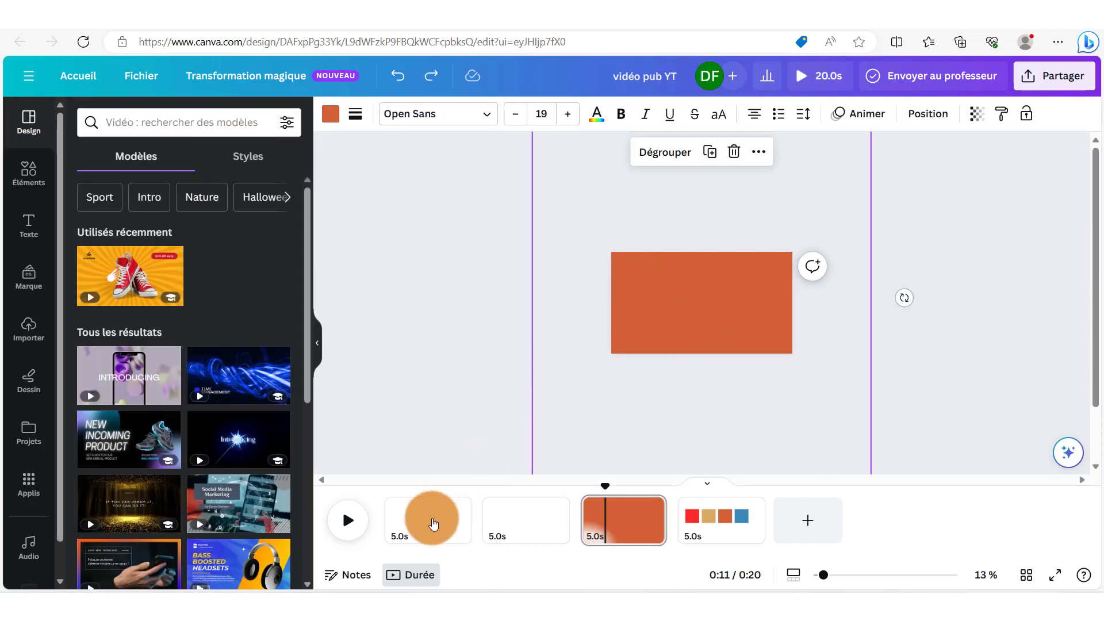
click(409, 538)
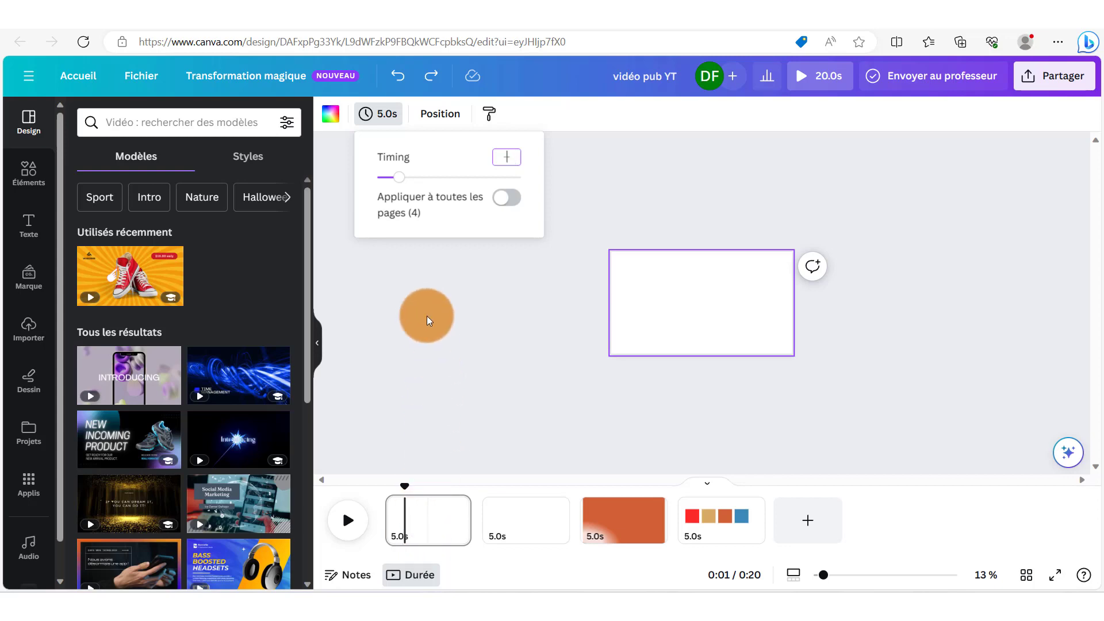
click(430, 313)
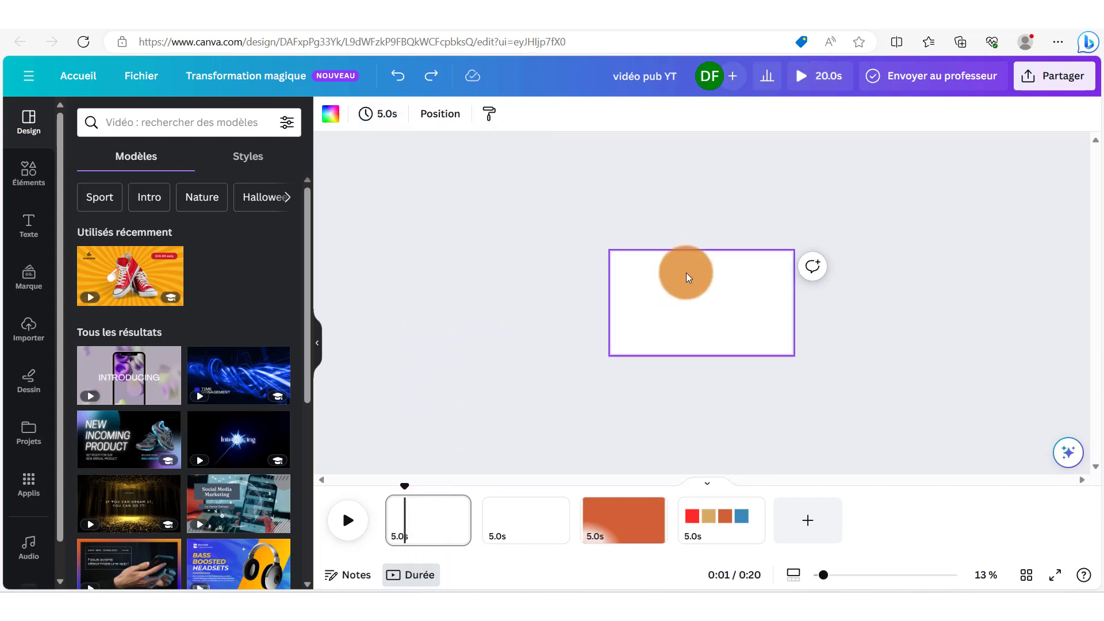
key(ctrl+v)
Add the recently used fruit bowl photo, enlarge it and centre it on the page's lower edge so its lower half is cropped
drag(824, 575, 849, 575)
click(29, 172)
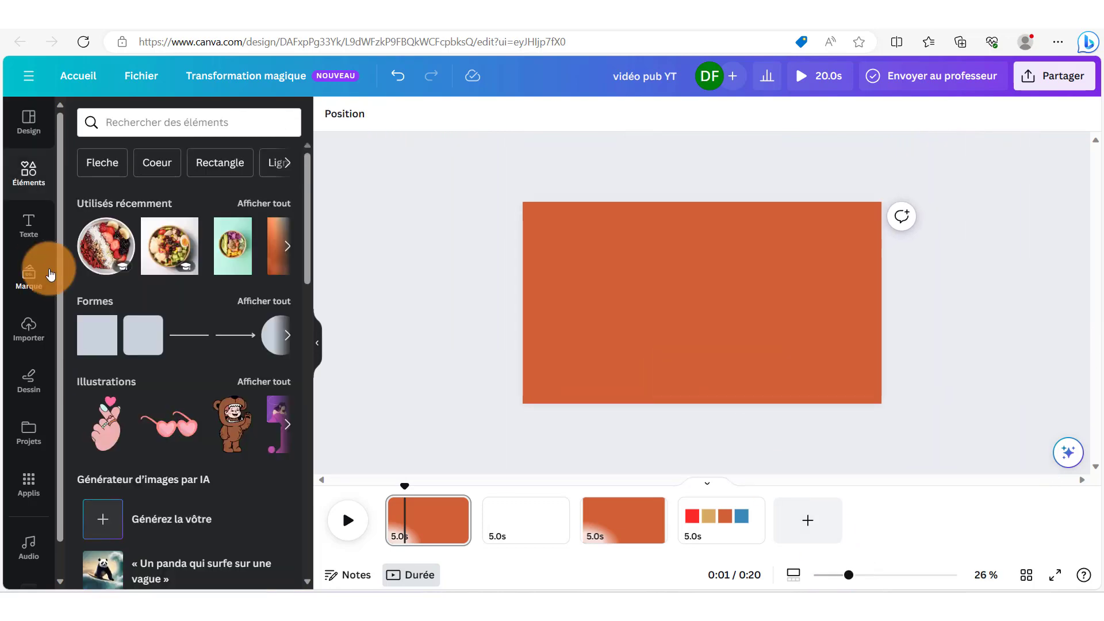
click(99, 247)
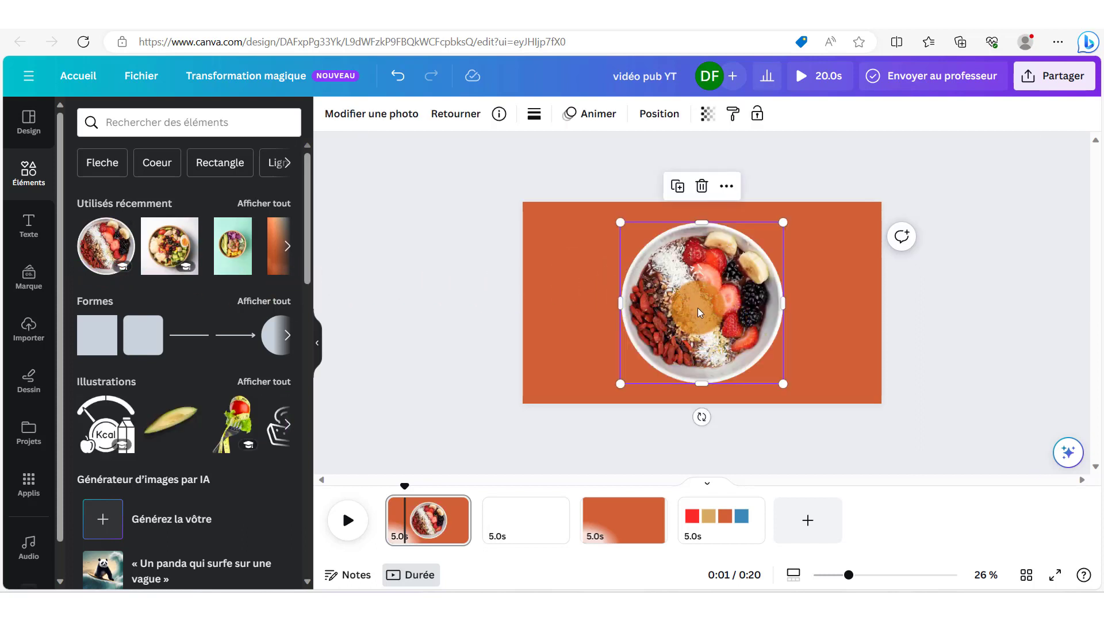
drag(698, 308, 693, 386)
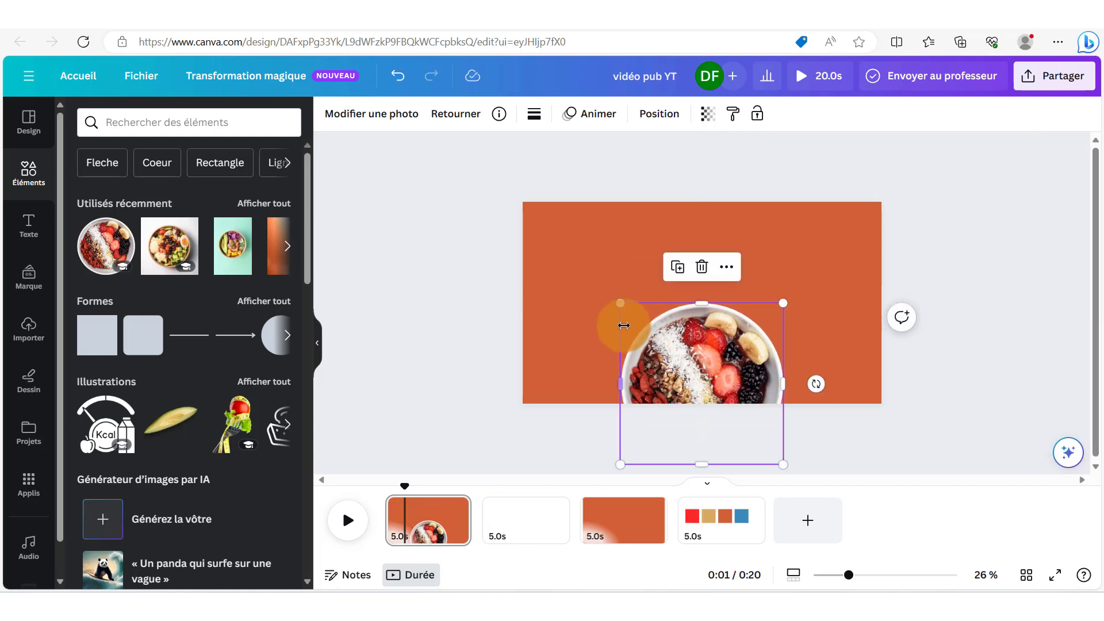
drag(619, 302, 532, 229)
drag(657, 334, 704, 375)
Add the text "Manger" over the bowl on the first page, using the VIDEO ADS BOUFFE design as reference
click(607, 243)
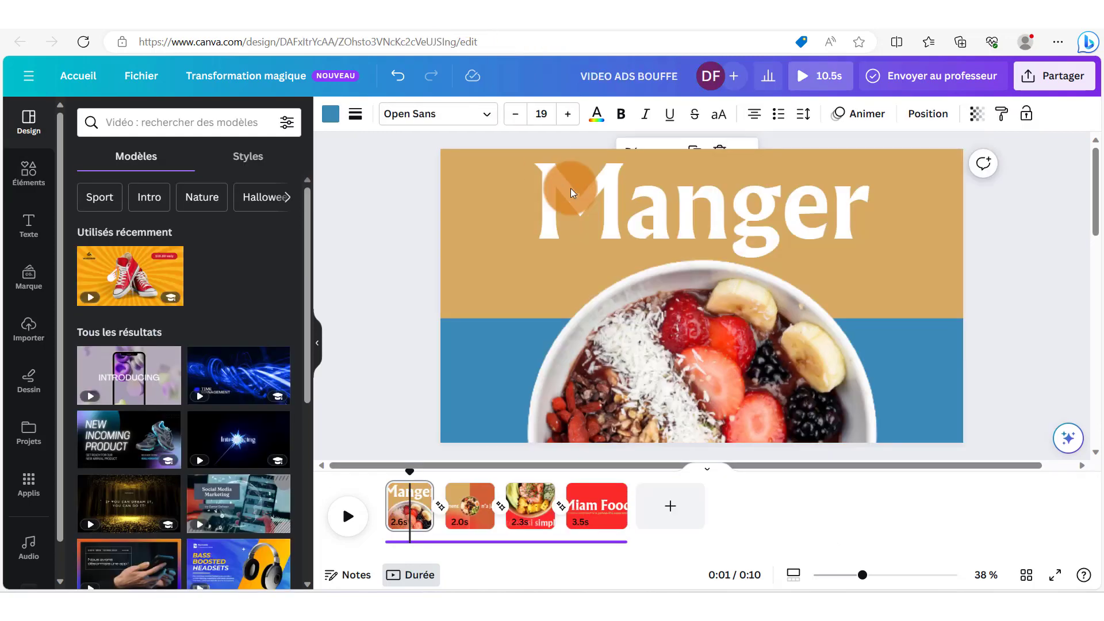
click(540, 188)
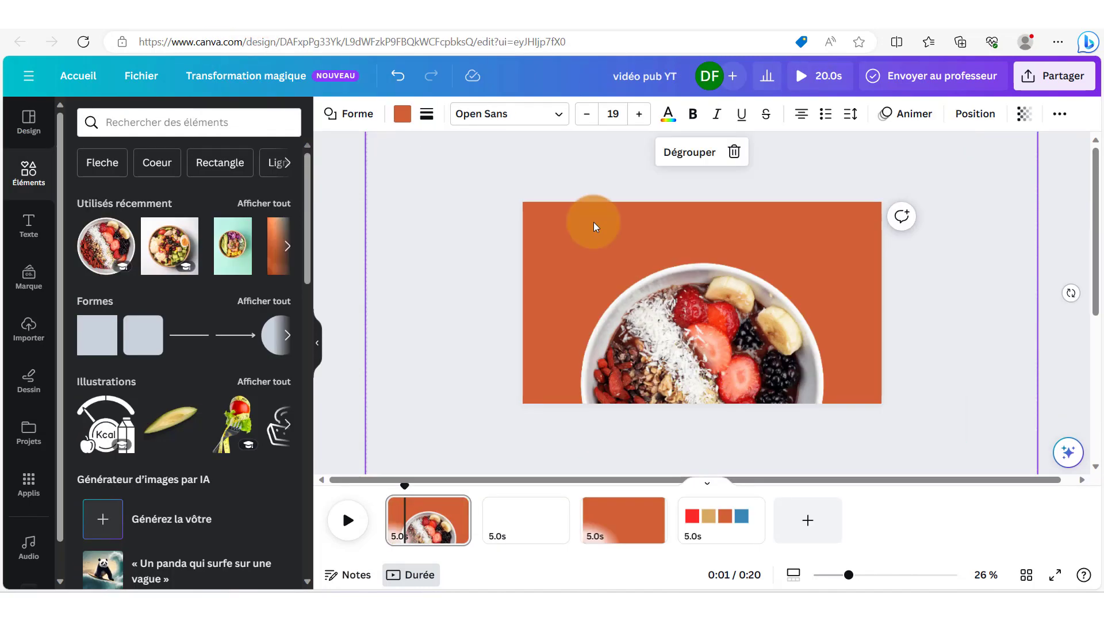
click(348, 243)
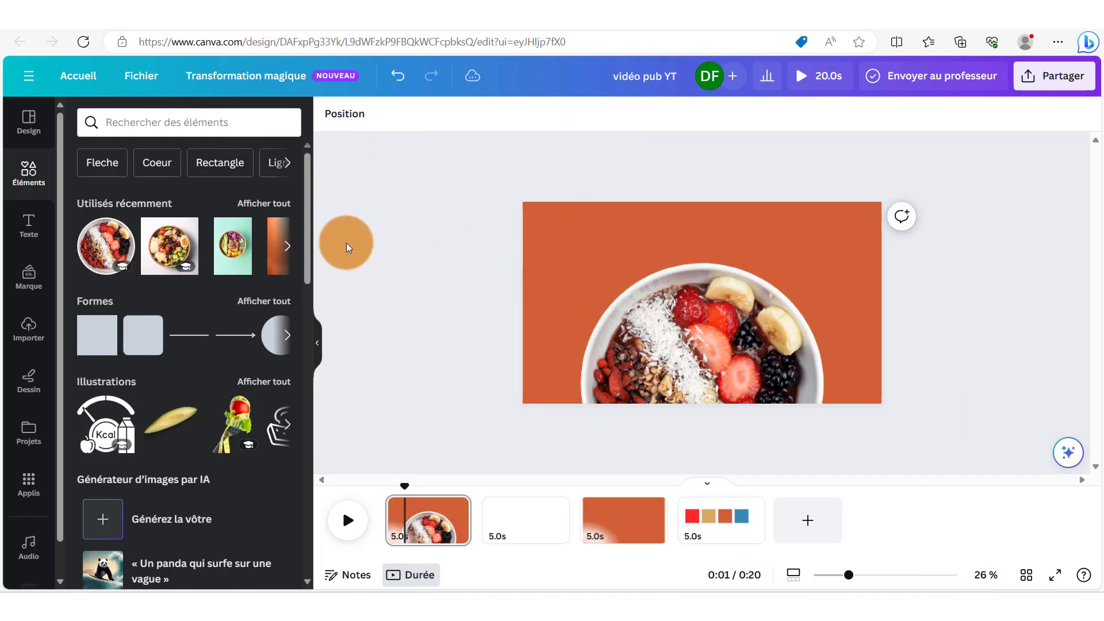
click(588, 285)
Set the font of the "Manger" text to Albertus Nova
click(429, 113)
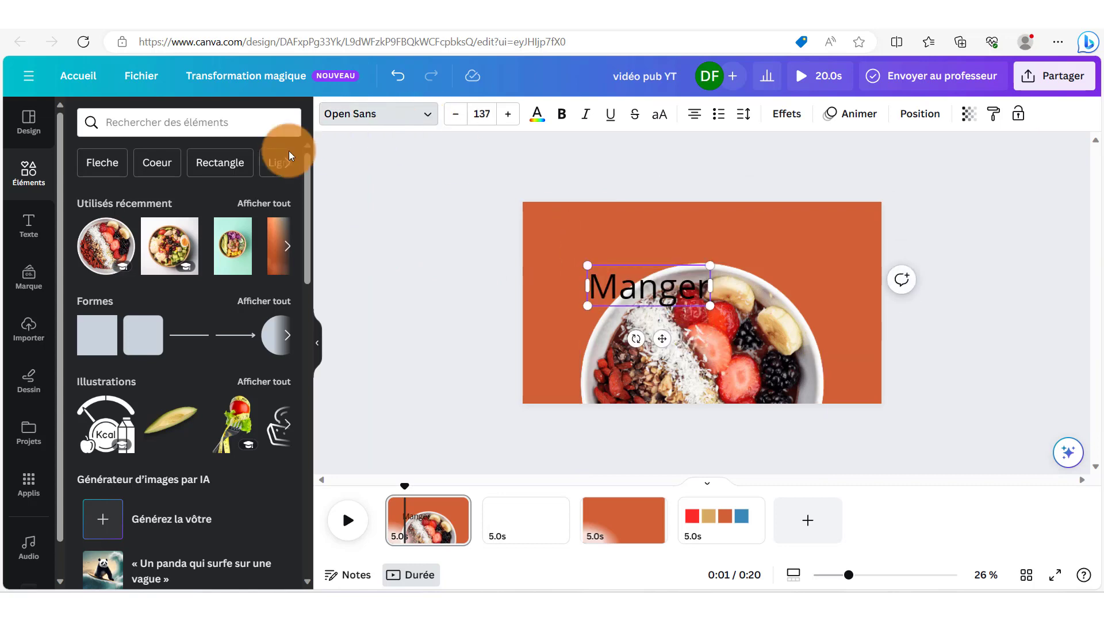
click(147, 160)
text(albertus)
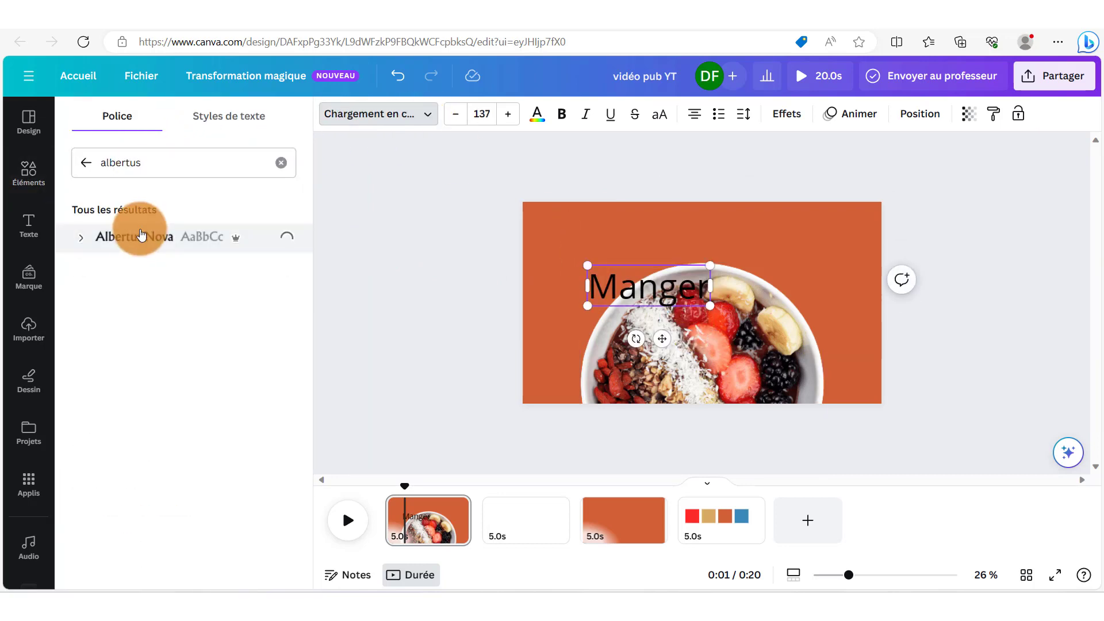
click(173, 238)
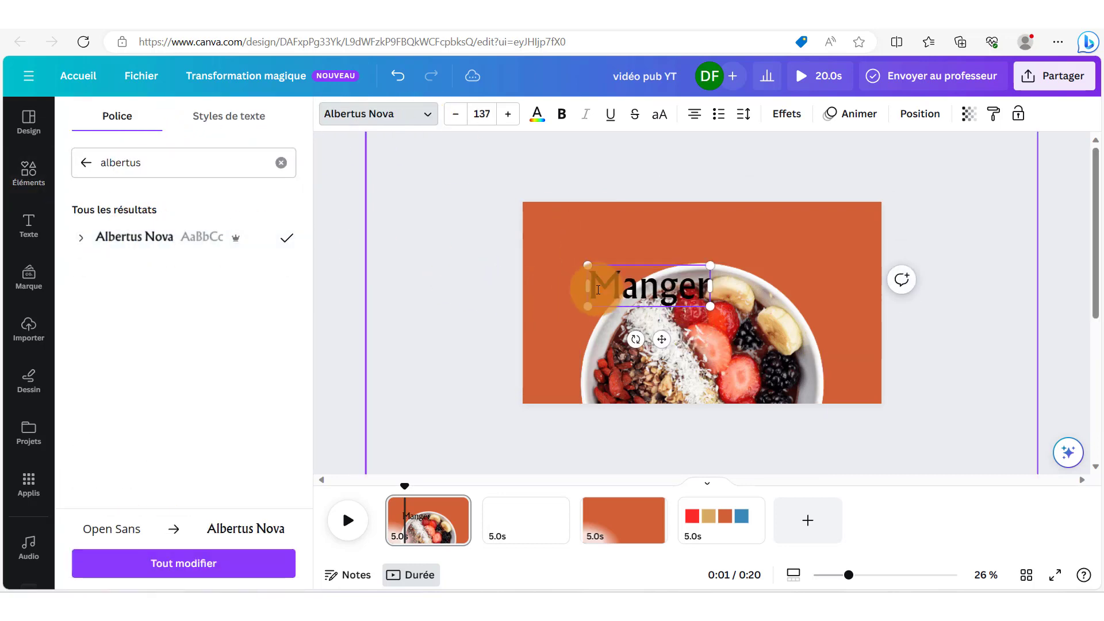
Enlarge the "Manger" text and colour it white
drag(587, 265, 482, 214)
click(537, 114)
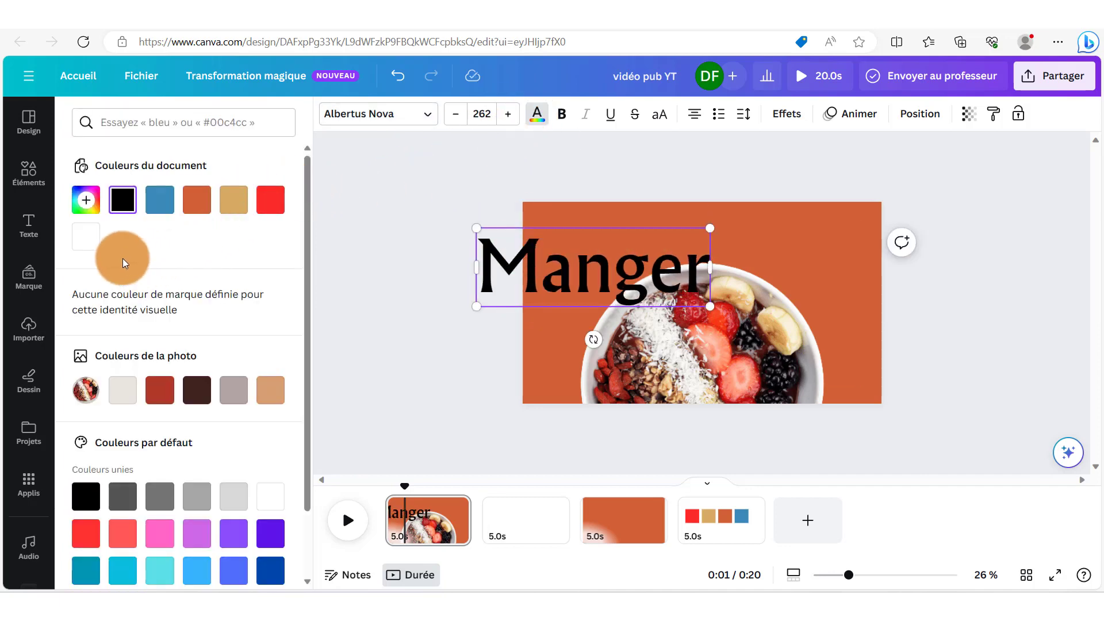
click(117, 212)
Resize the "Manger" text to 214 and centre it above the fruit bowl, lowering the bowl slightly to make room
drag(592, 268, 700, 241)
drag(834, 276, 789, 262)
drag(754, 333, 754, 341)
drag(666, 234, 688, 242)
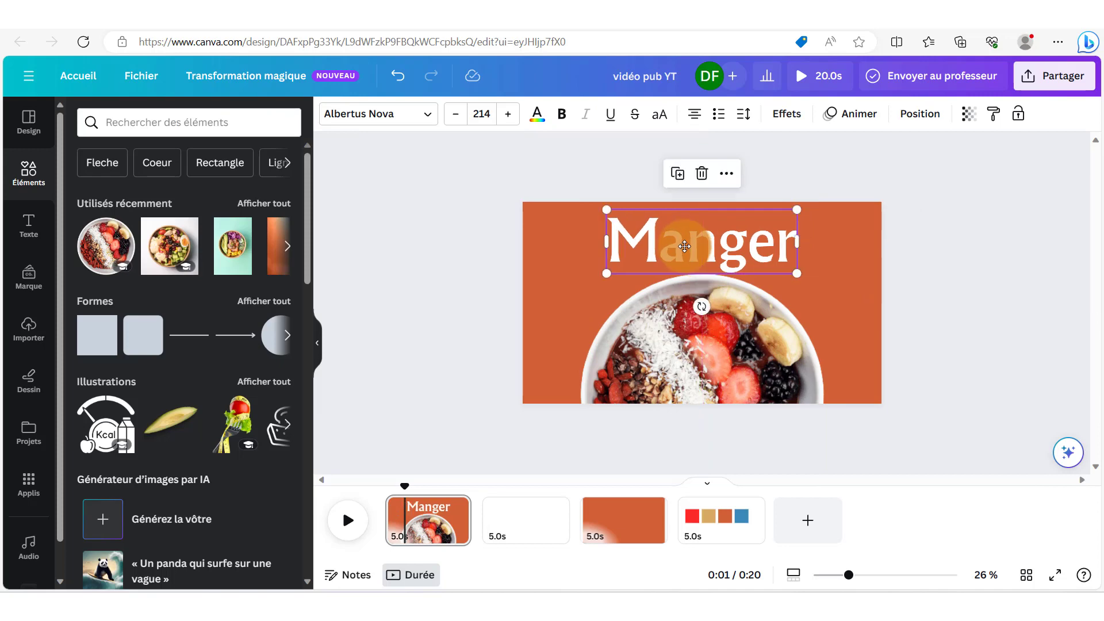
click(567, 293)
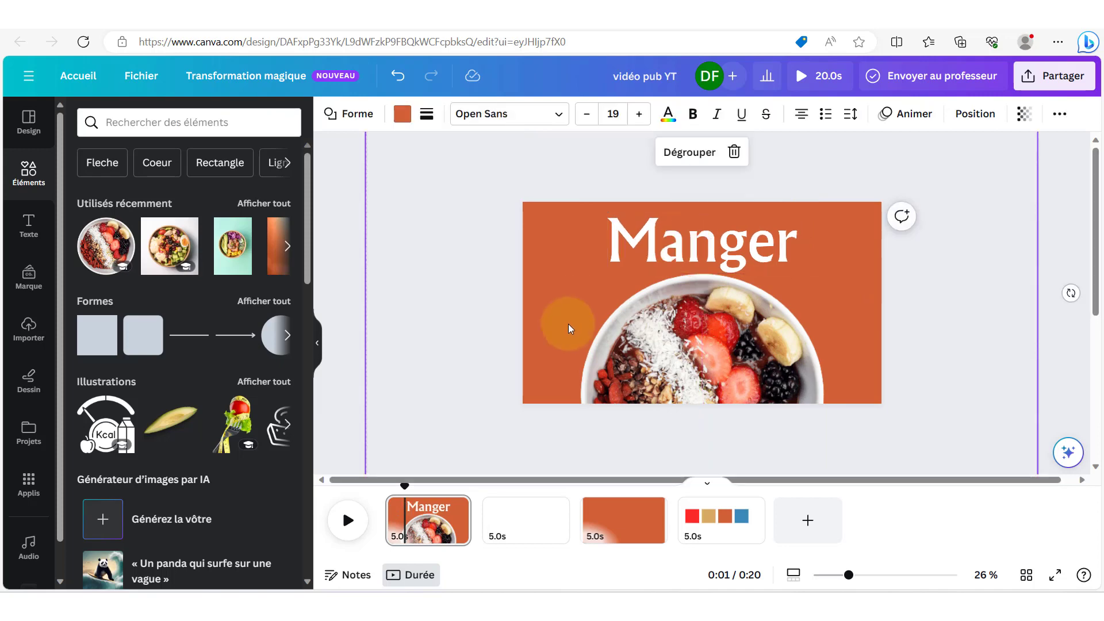
Copy the blue group from the bottom of the third page's stack of colour groups
click(629, 516)
click(629, 322)
click(516, 117)
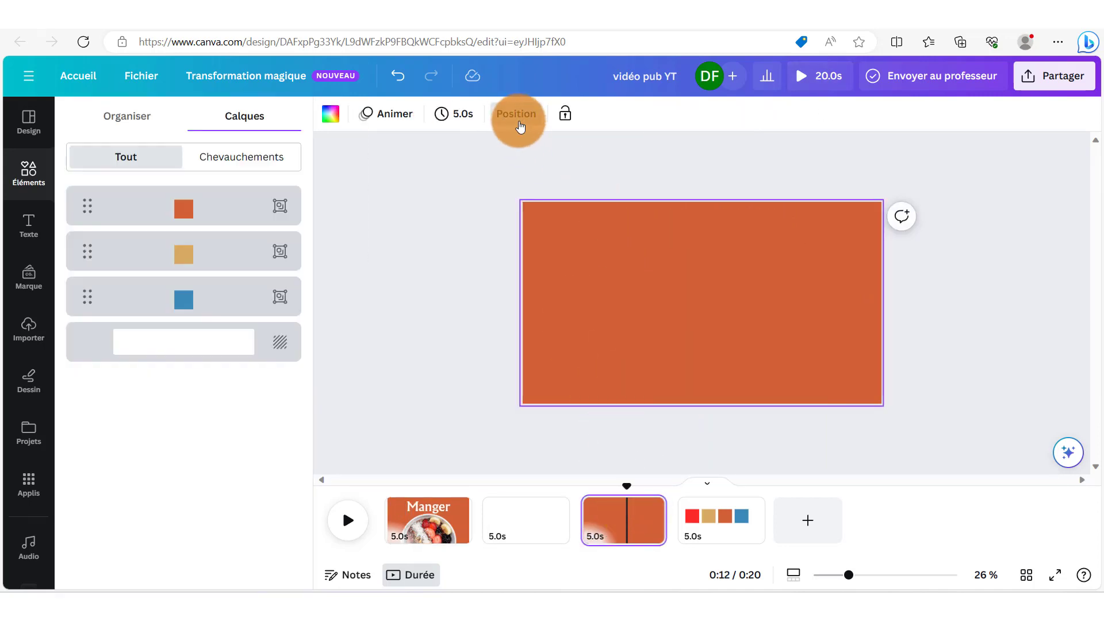
click(201, 253)
click(238, 305)
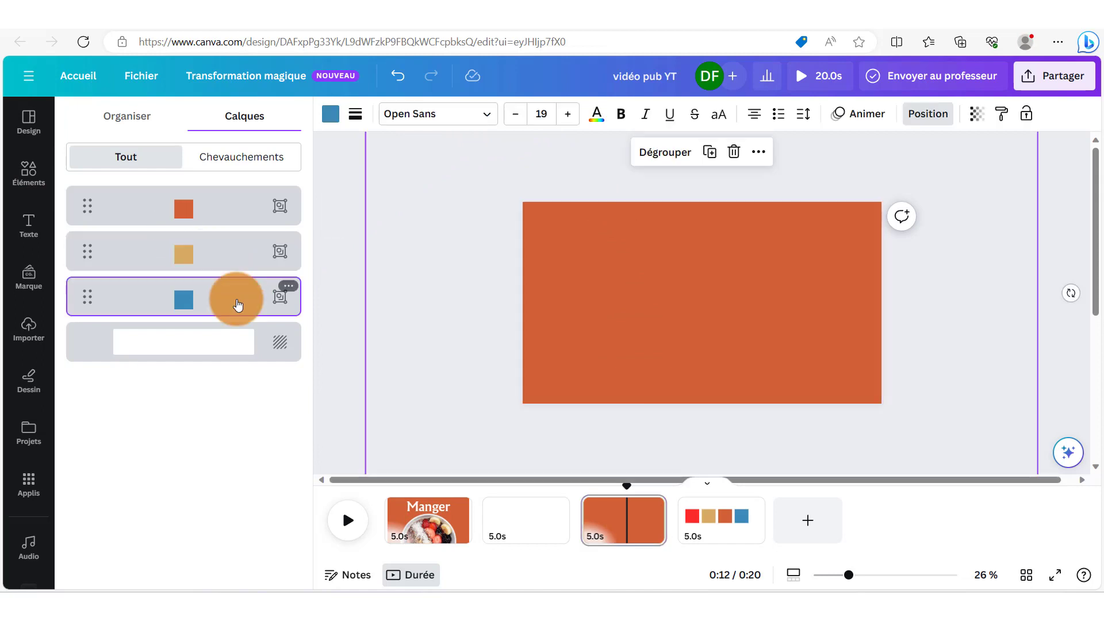
Lower the orange group on the first page so that it covers only the page's lower half
click(422, 529)
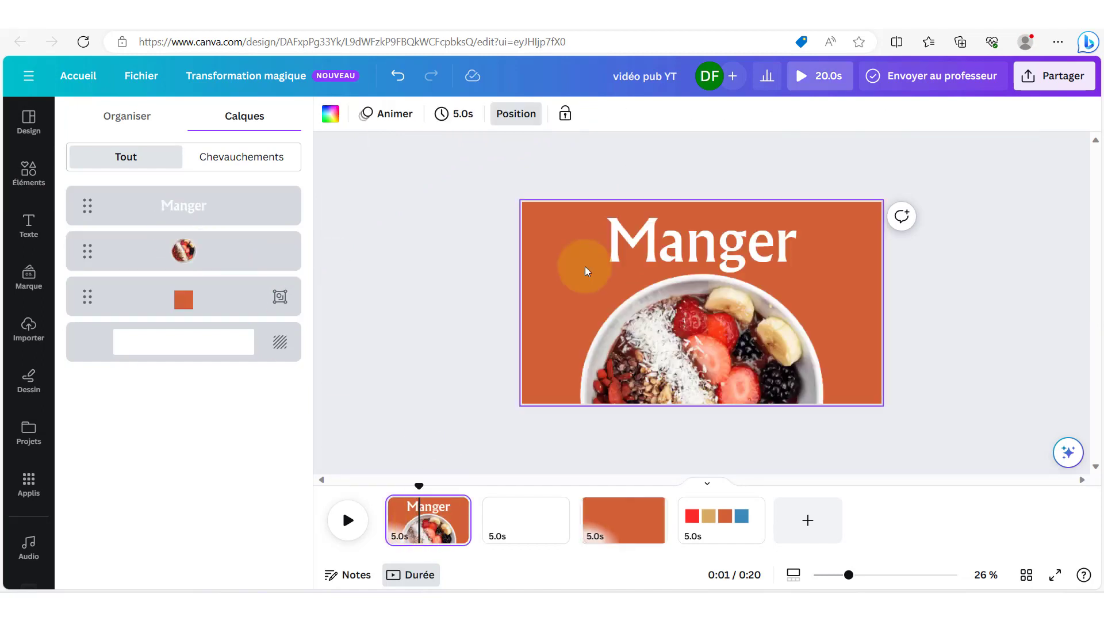
click(541, 271)
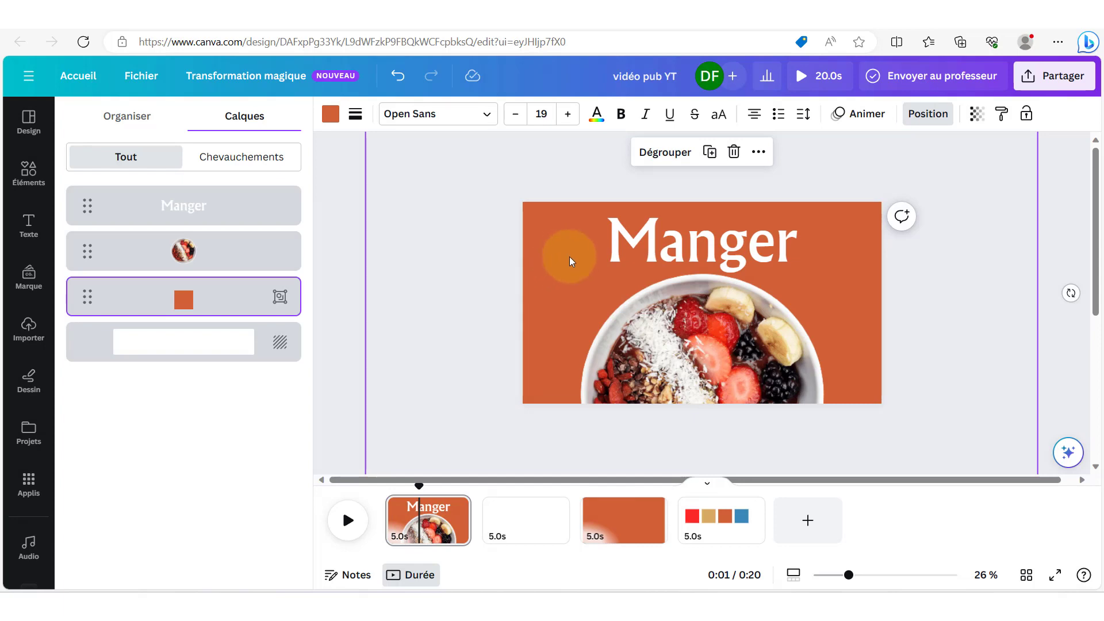
drag(570, 257, 564, 475)
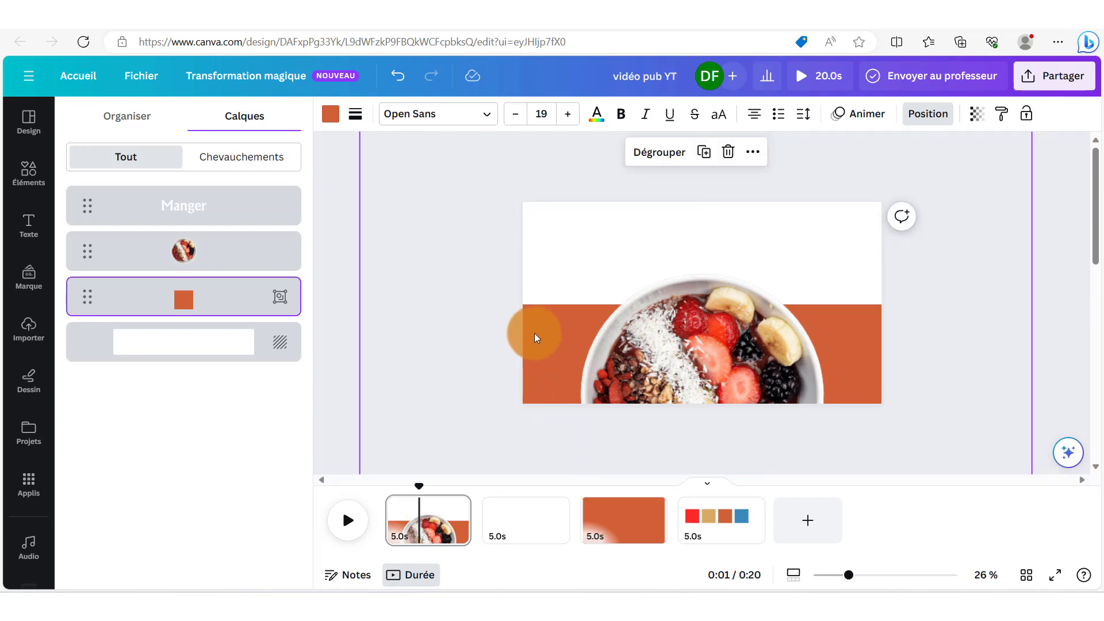
Paste the blue group upside down over the first page's upper half and layer it behind the "Manger" text and the bowl
key(ctrl+v)
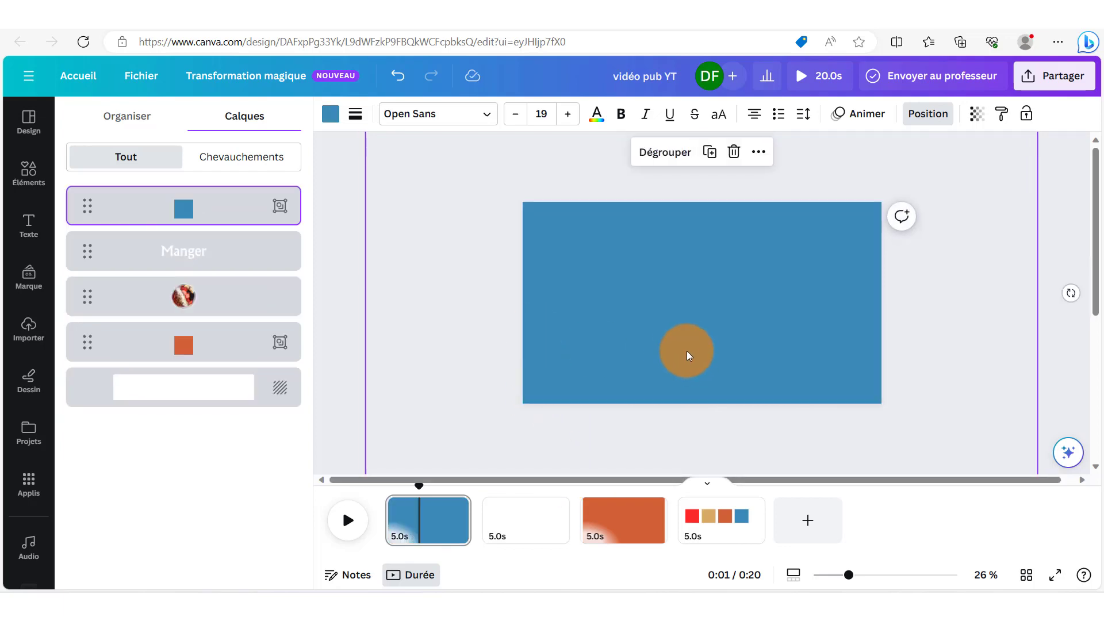
drag(1071, 292, 513, 296)
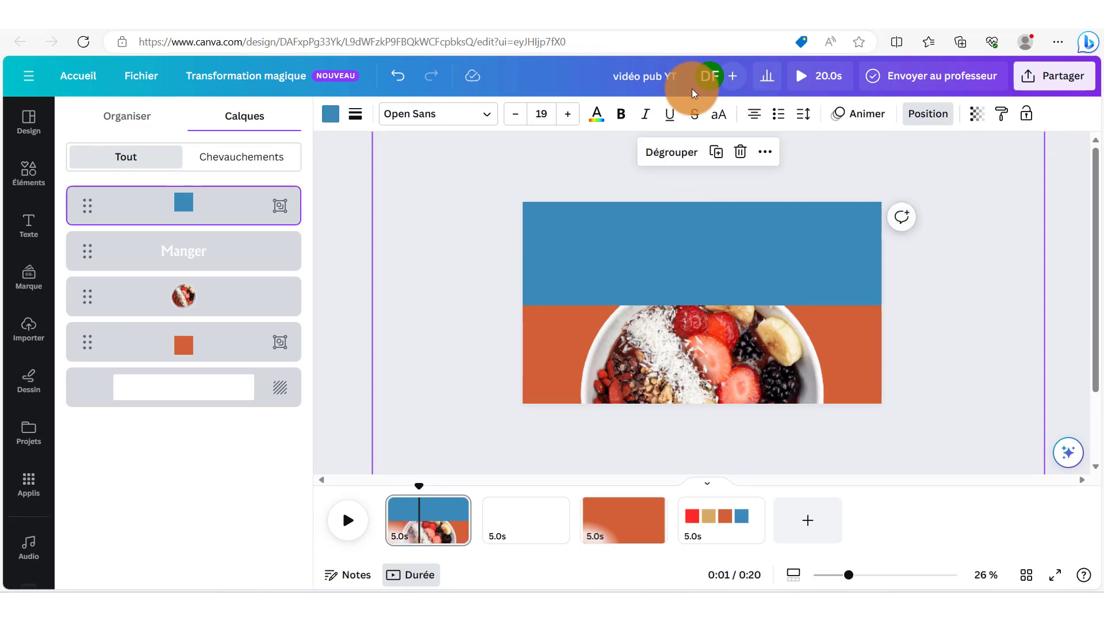
drag(183, 204, 187, 317)
click(334, 256)
Copy the upside-down blue group from the first page onto the blank second page
click(538, 528)
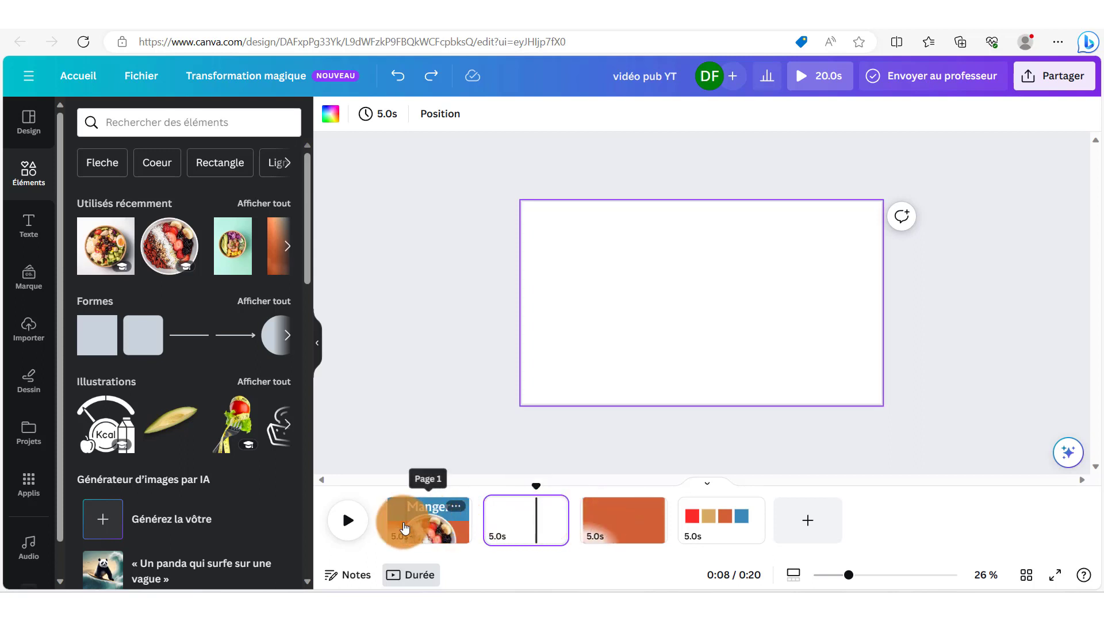
click(425, 518)
click(511, 527)
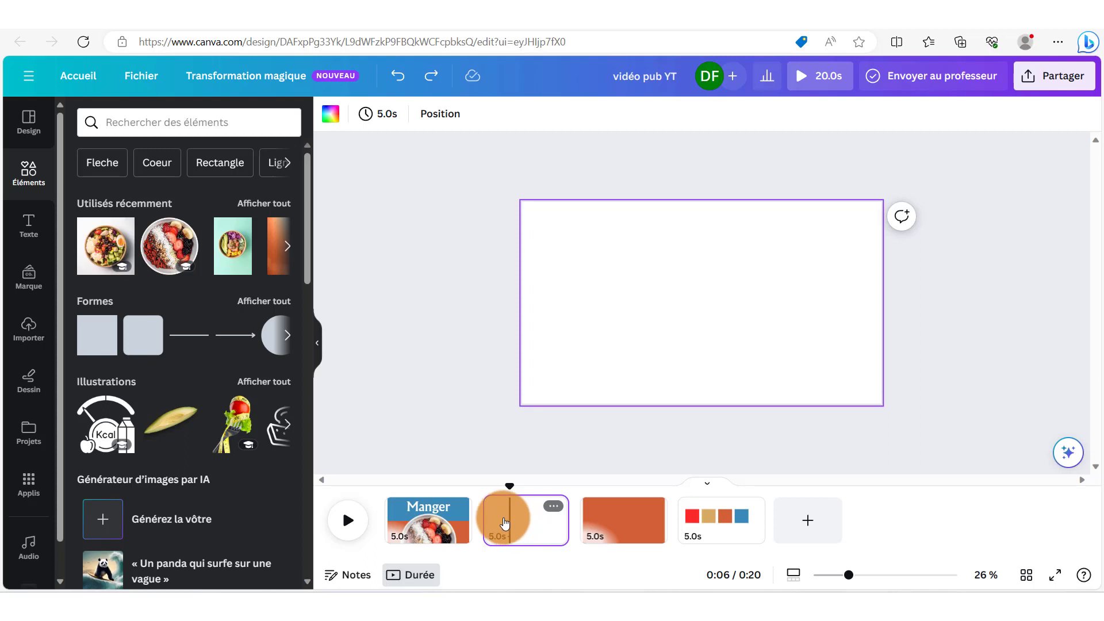
key(ctrl+v)
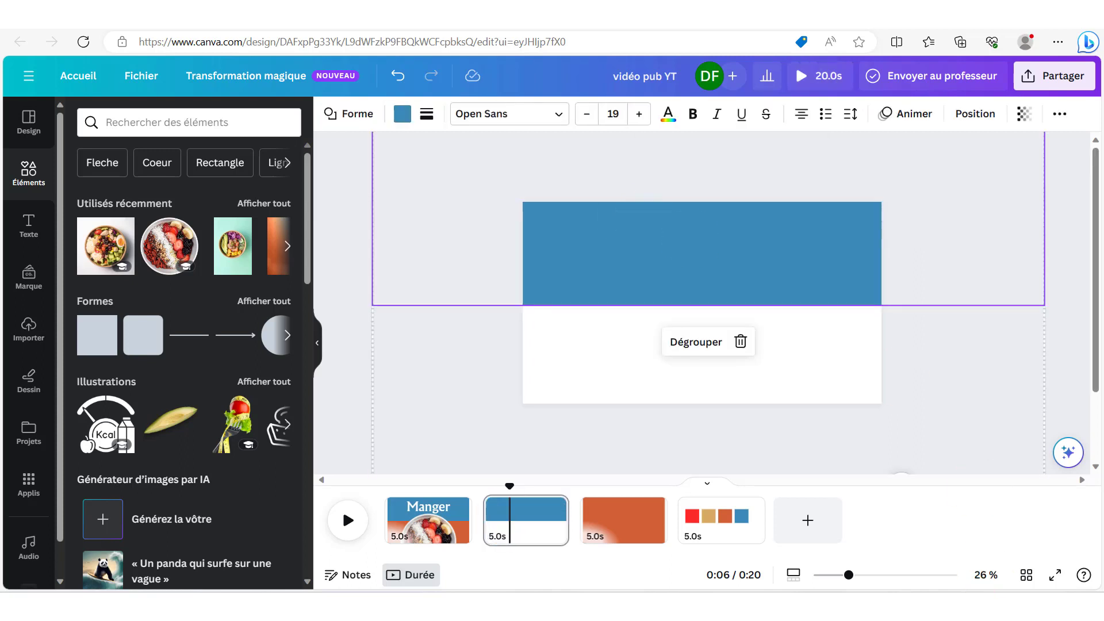
Rotate the blue group on the second page to 90° and place it over the left half of the page
drag(852, 581, 813, 575)
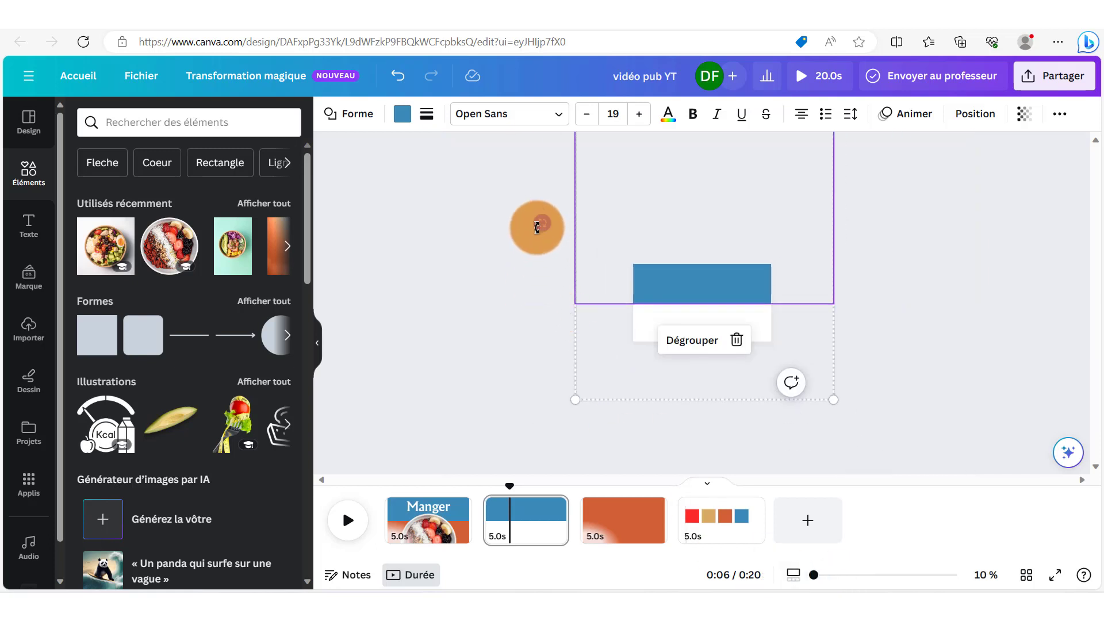
drag(537, 228, 707, 406)
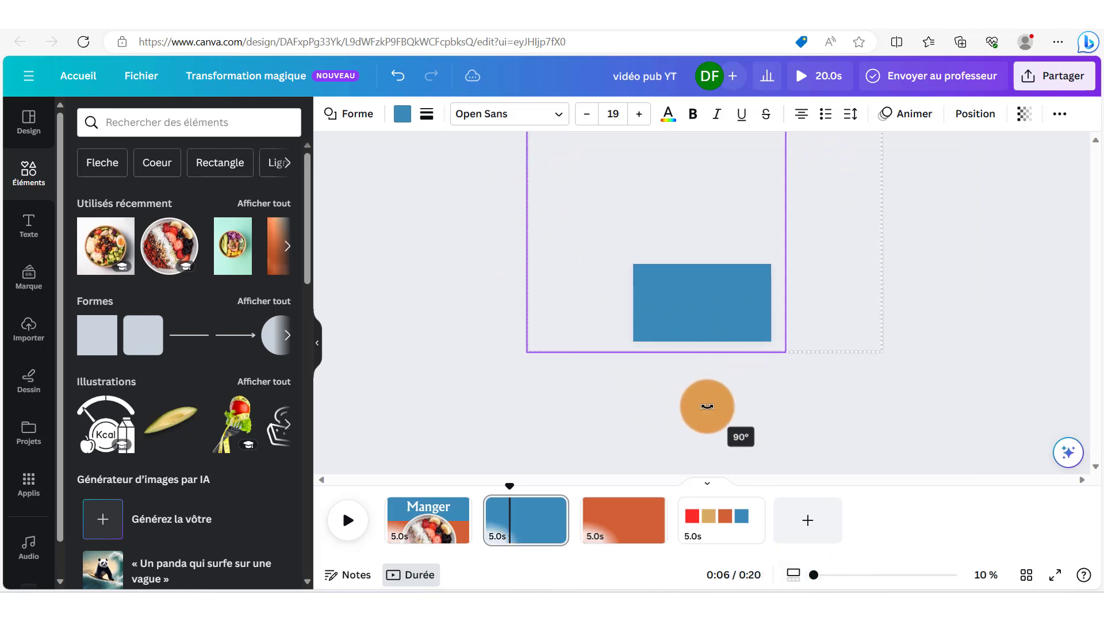
drag(723, 320, 637, 348)
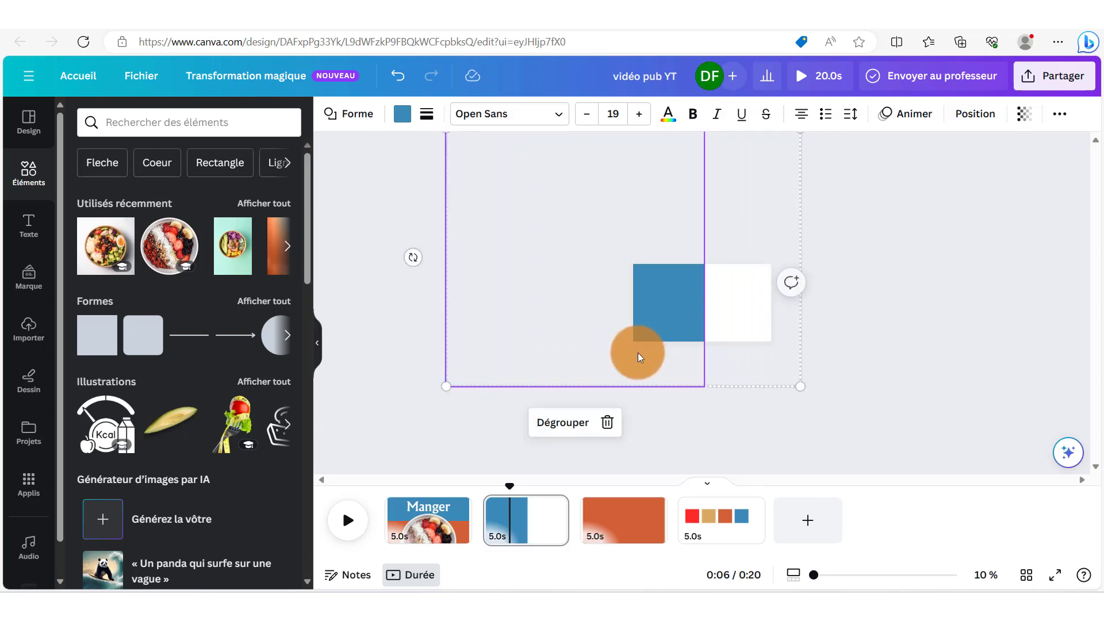
Copy the ochre group from the third page onto the second page
click(640, 526)
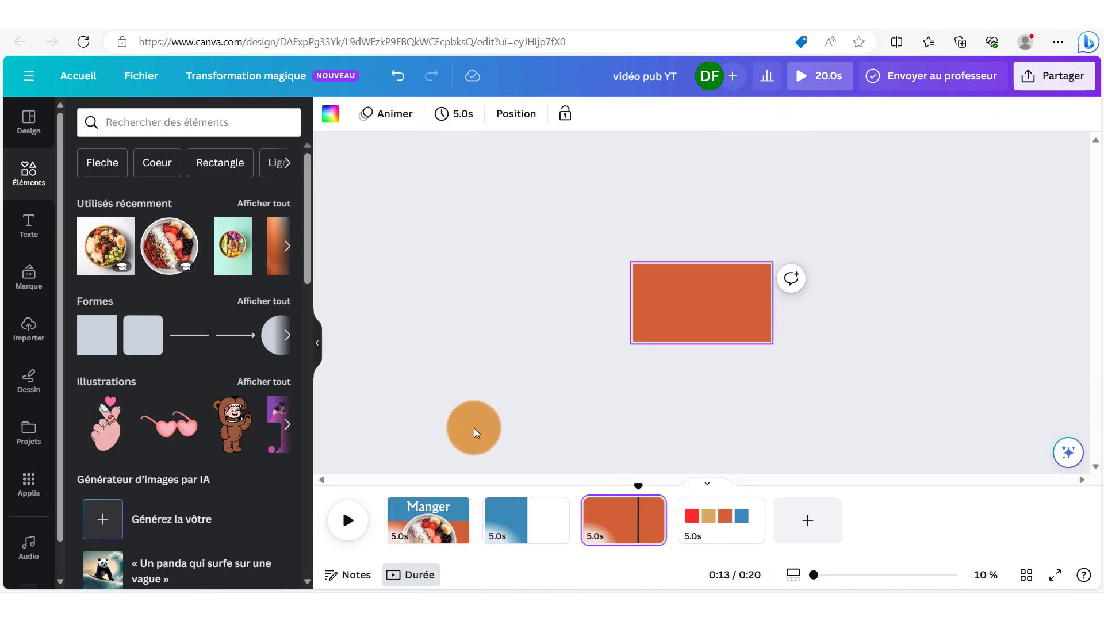
click(615, 521)
click(513, 114)
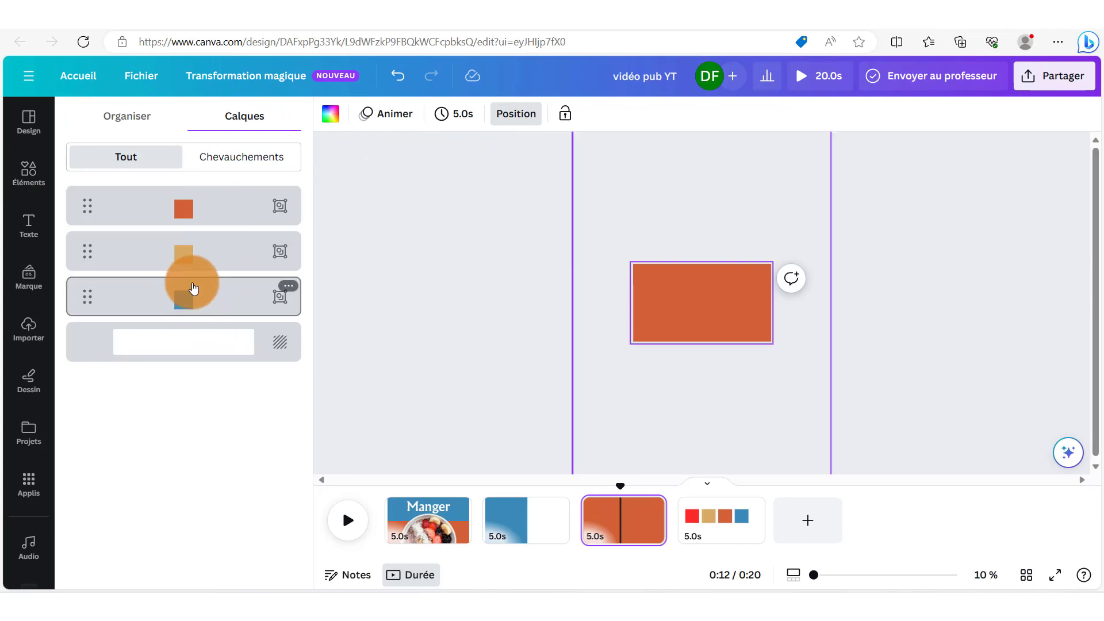
click(198, 253)
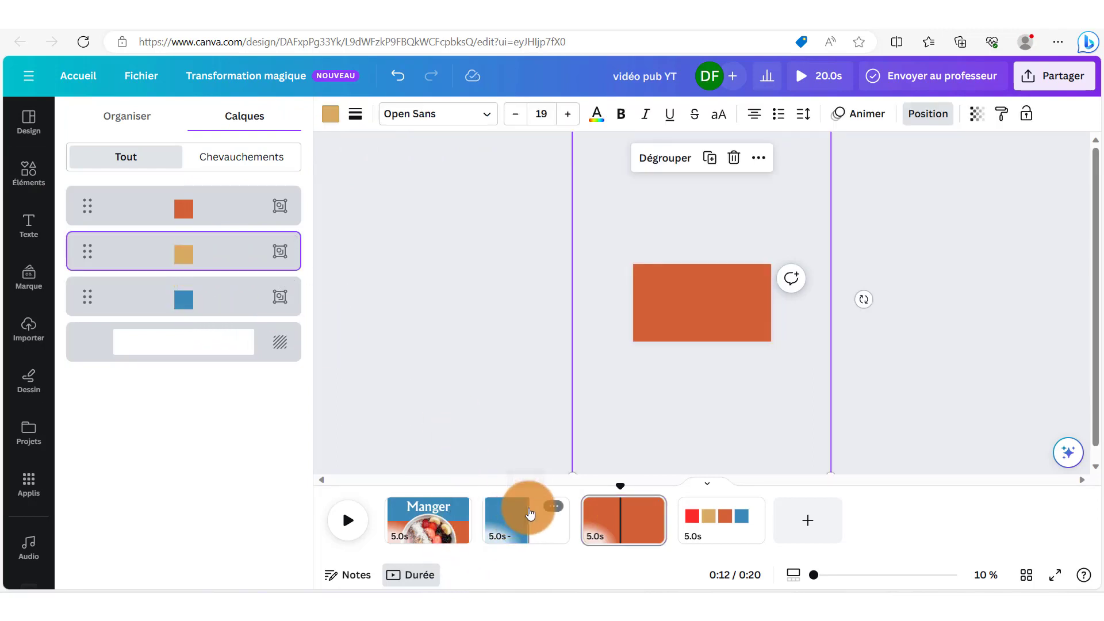
click(529, 514)
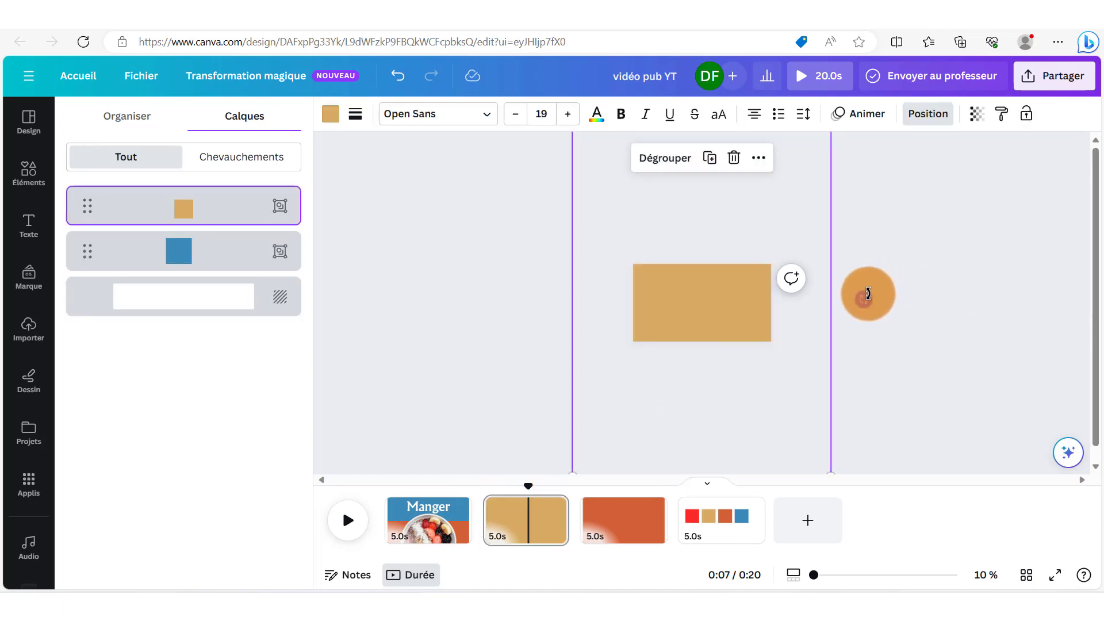
Turn the ochre group sideways and place it over the right half of the second page, edge to edge with the blue
drag(869, 295, 708, 432)
drag(715, 362, 875, 320)
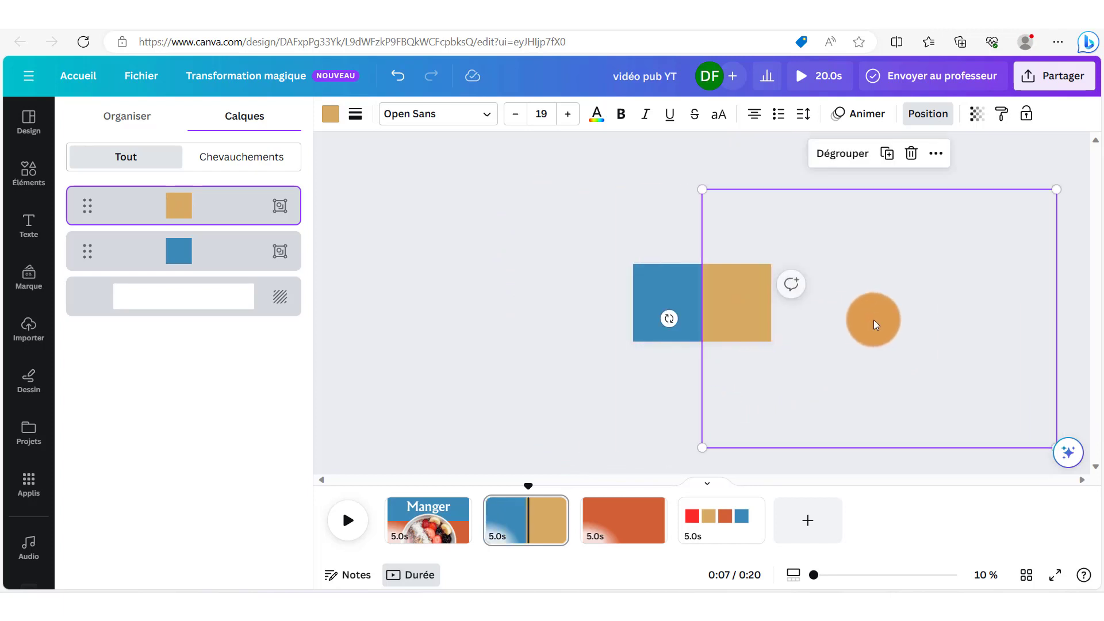
key(Escape)
click(627, 208)
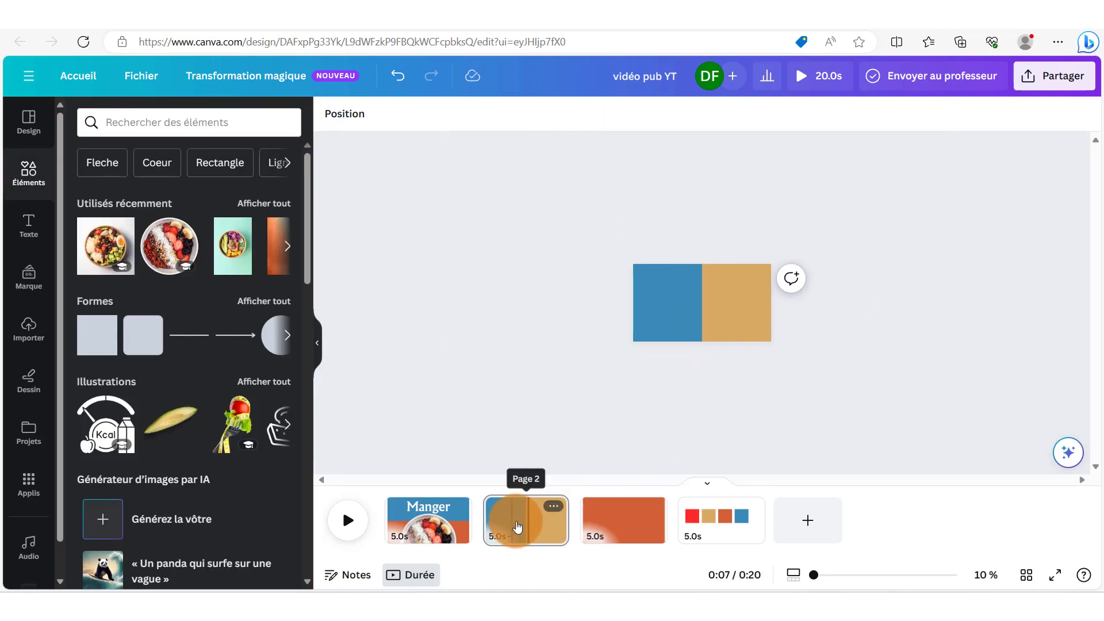
Add the recently used salad bowl photo to the second page without its background, shrunk and centred over the blue-ochre seam
click(101, 244)
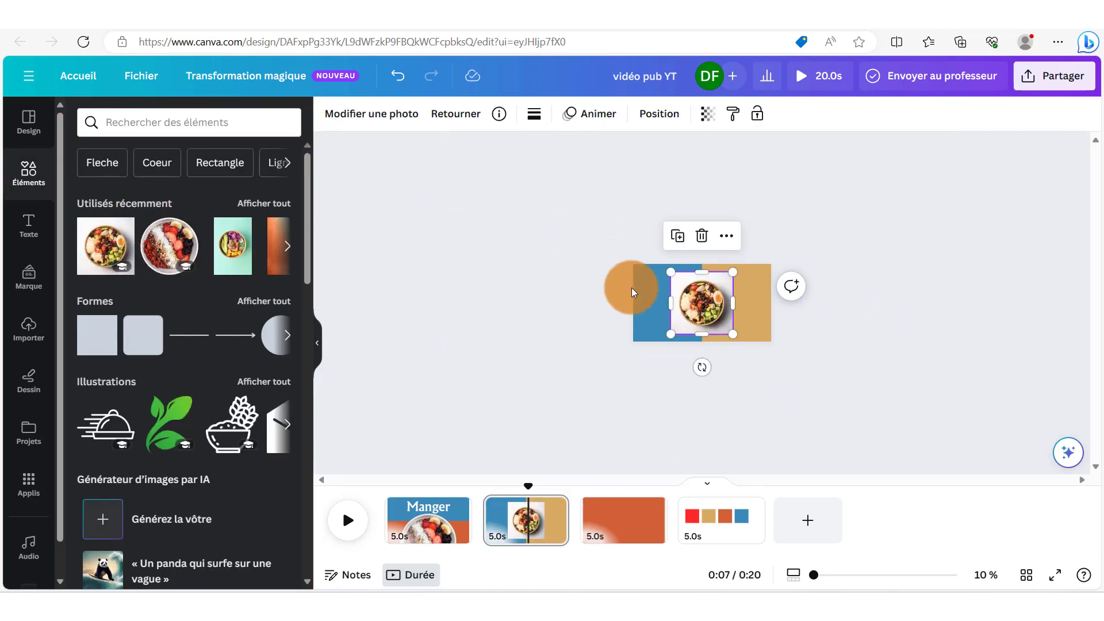
drag(814, 575, 850, 575)
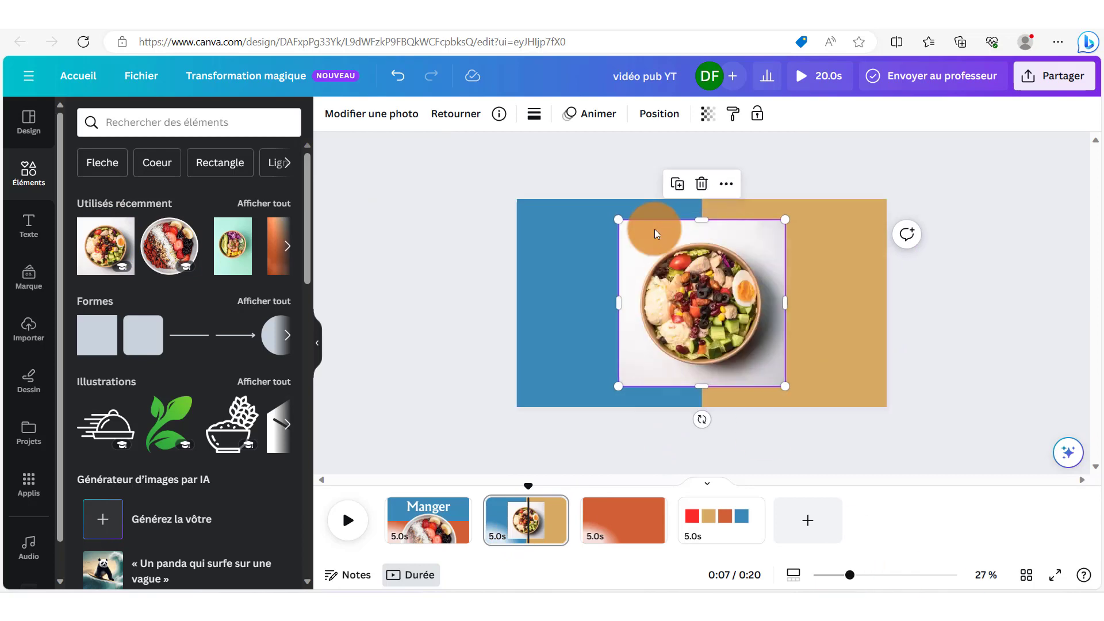
click(352, 113)
click(106, 224)
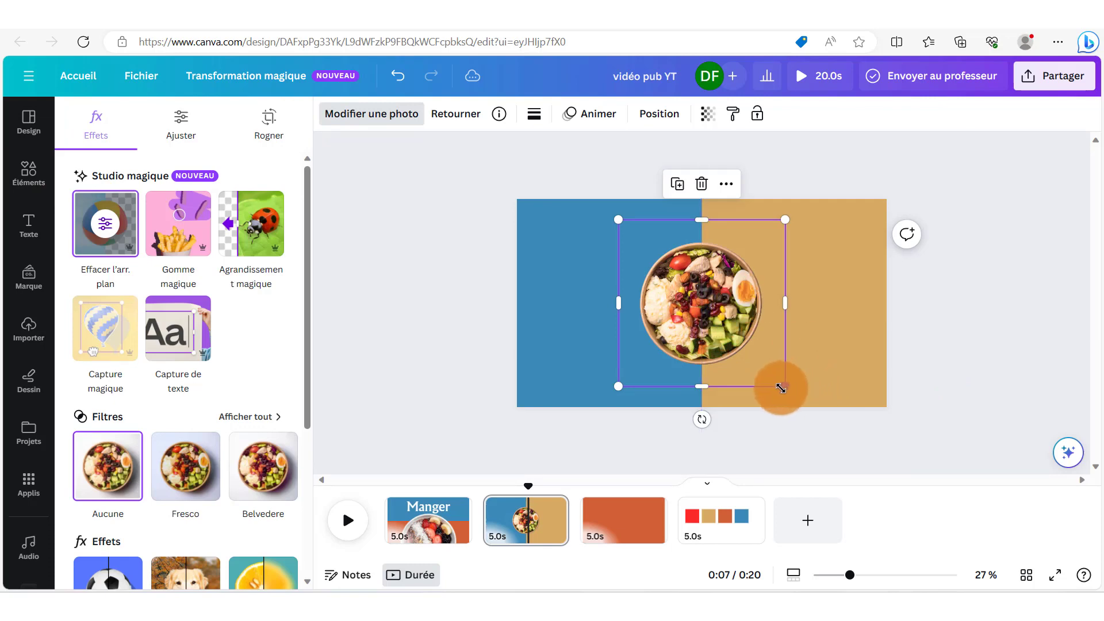
drag(781, 389, 760, 360)
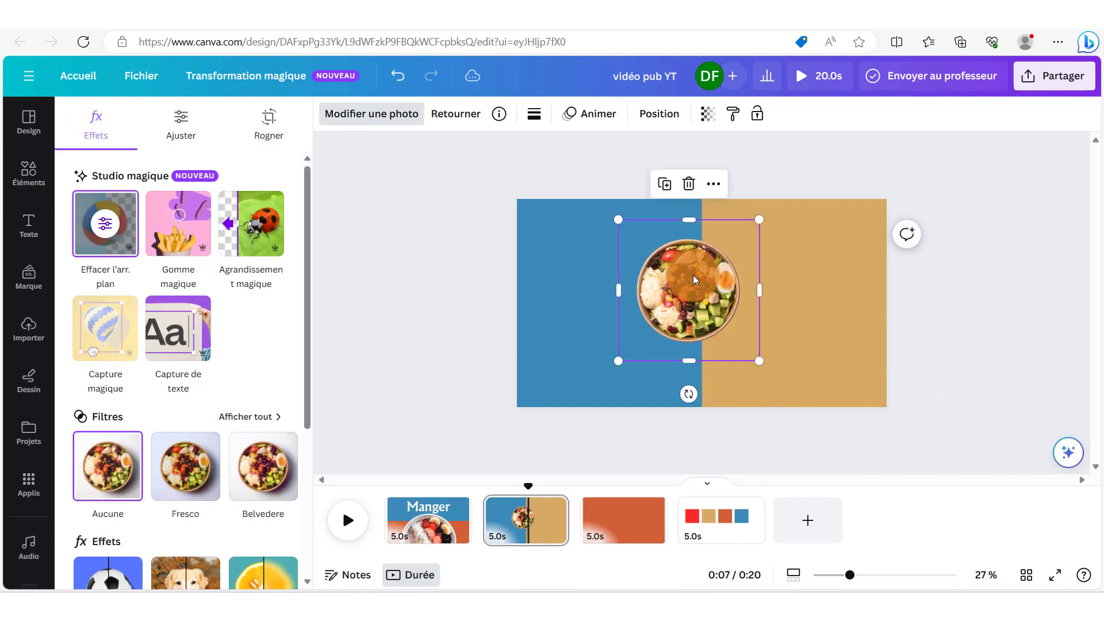
drag(695, 280, 401, 242)
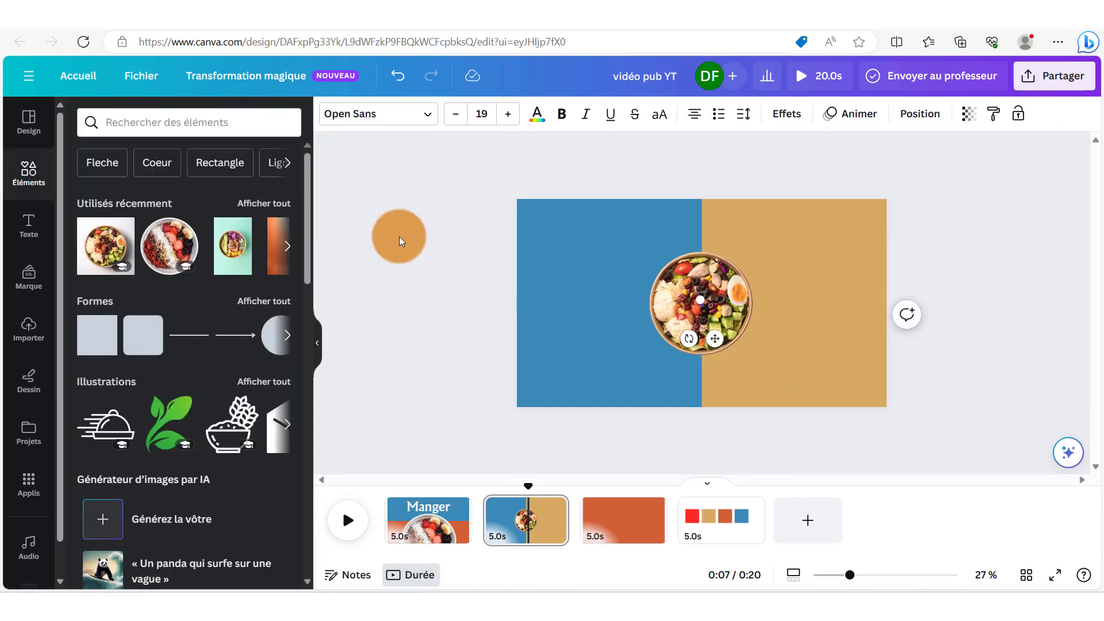
Add the text "Sainement" in white Albertus Nova, size 60, and place it on the blue half in a widened text box
click(419, 112)
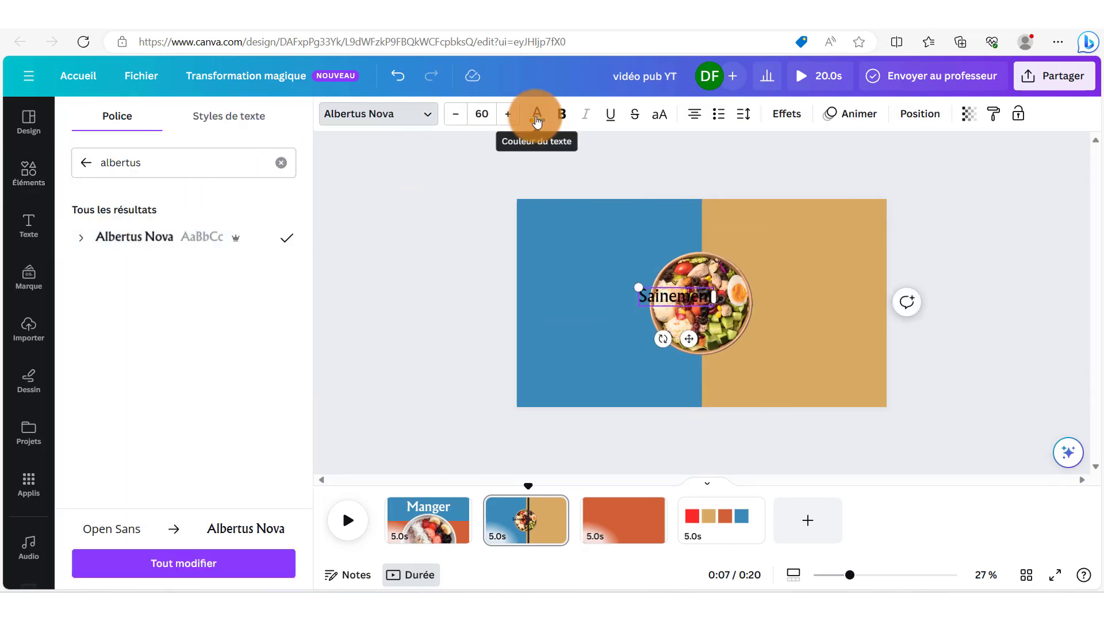
click(537, 118)
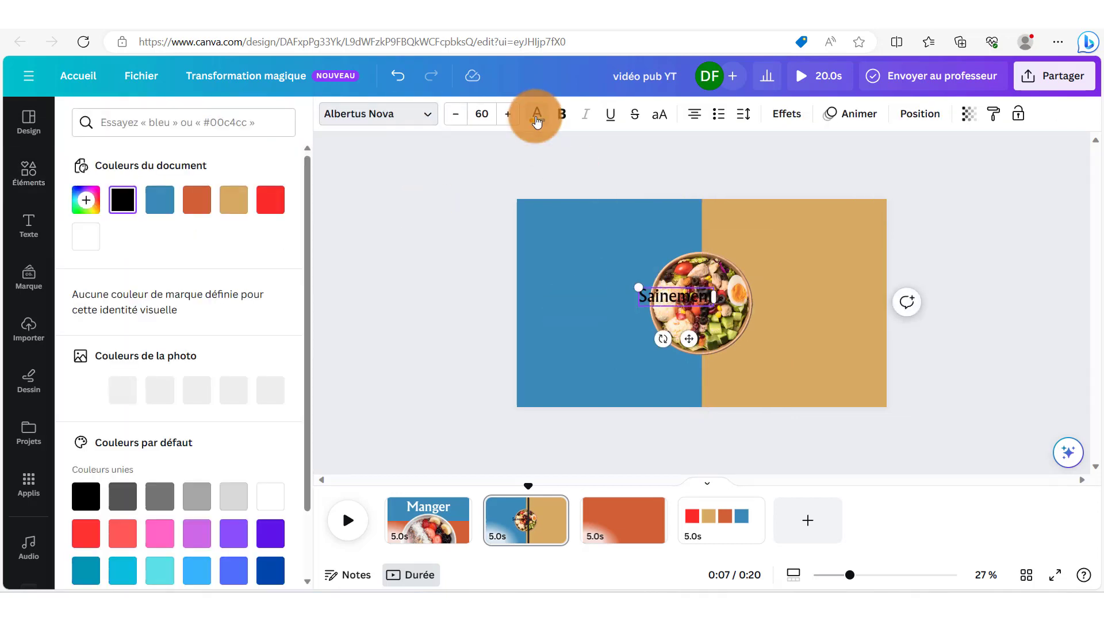
click(86, 236)
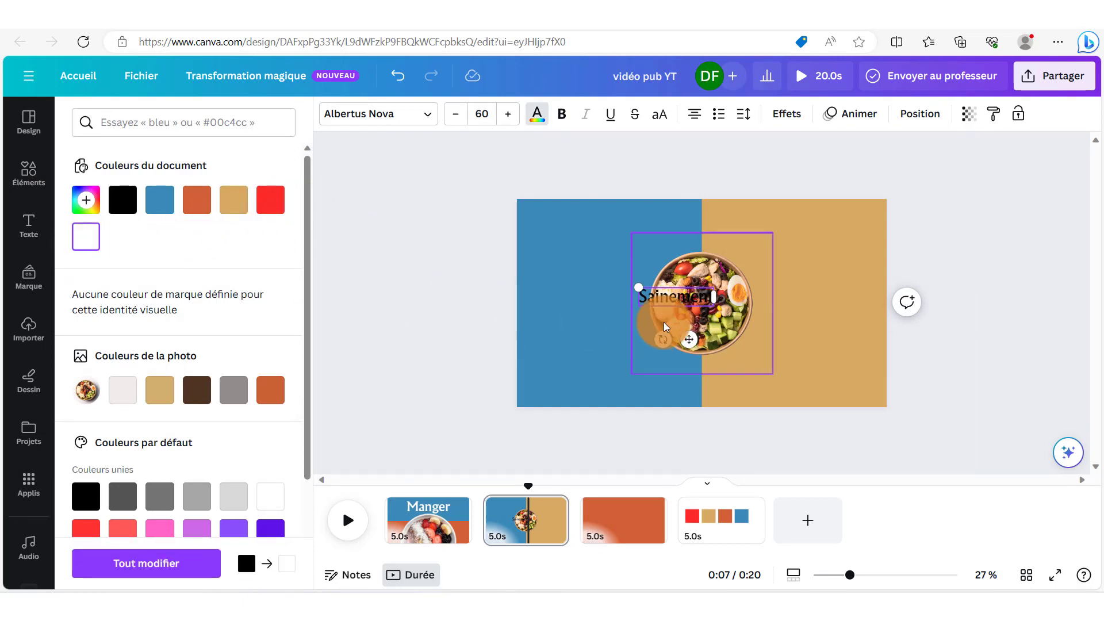
double_click(656, 300)
click(86, 236)
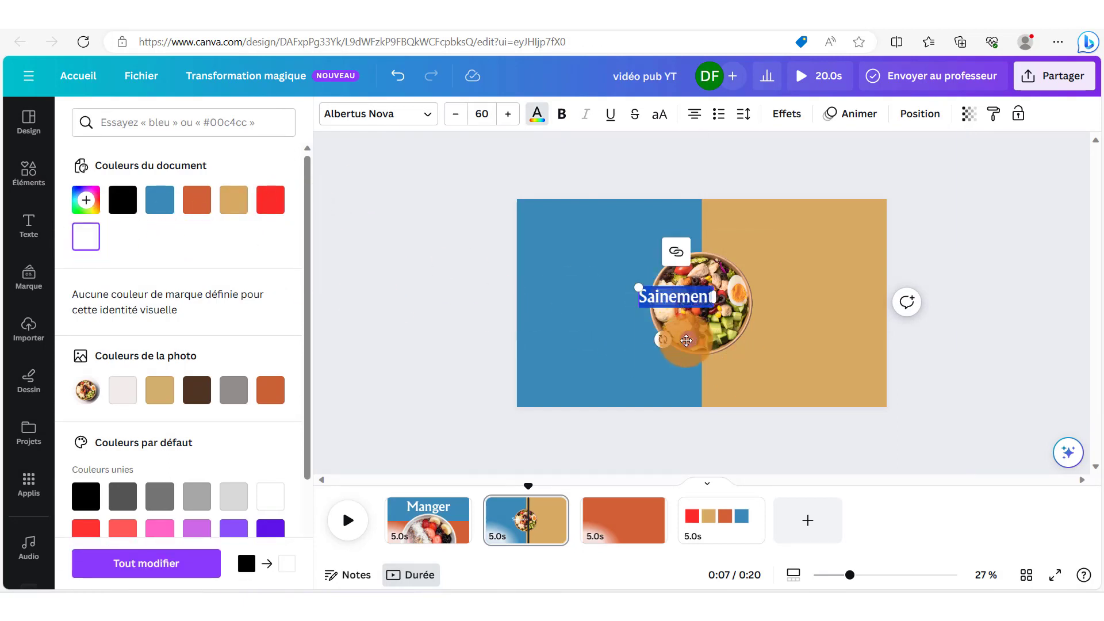
drag(689, 339, 587, 349)
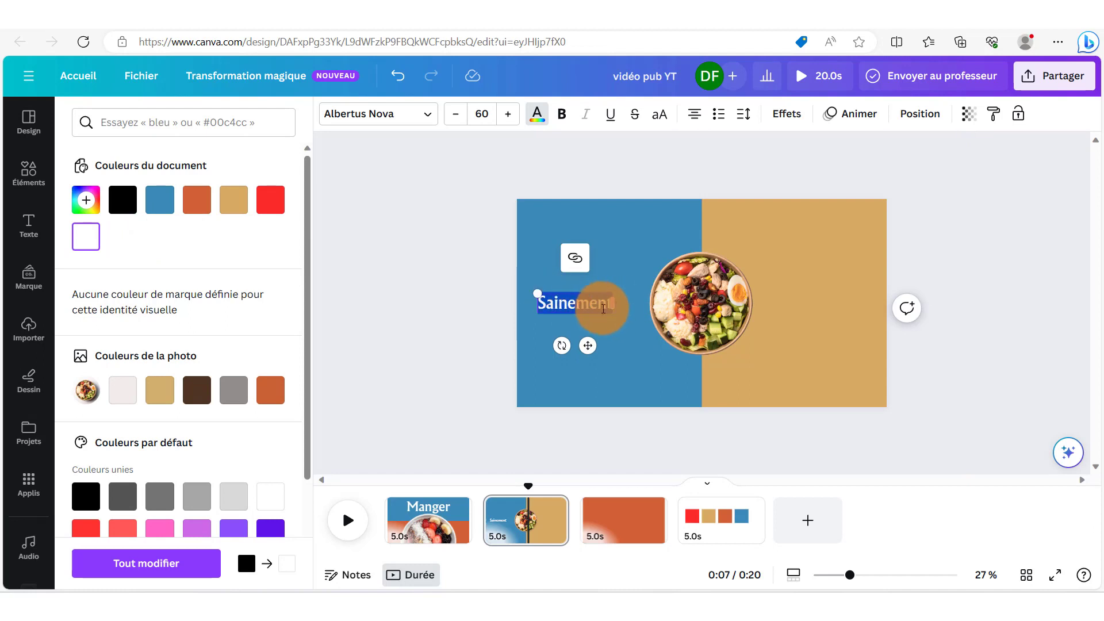
drag(613, 303, 645, 313)
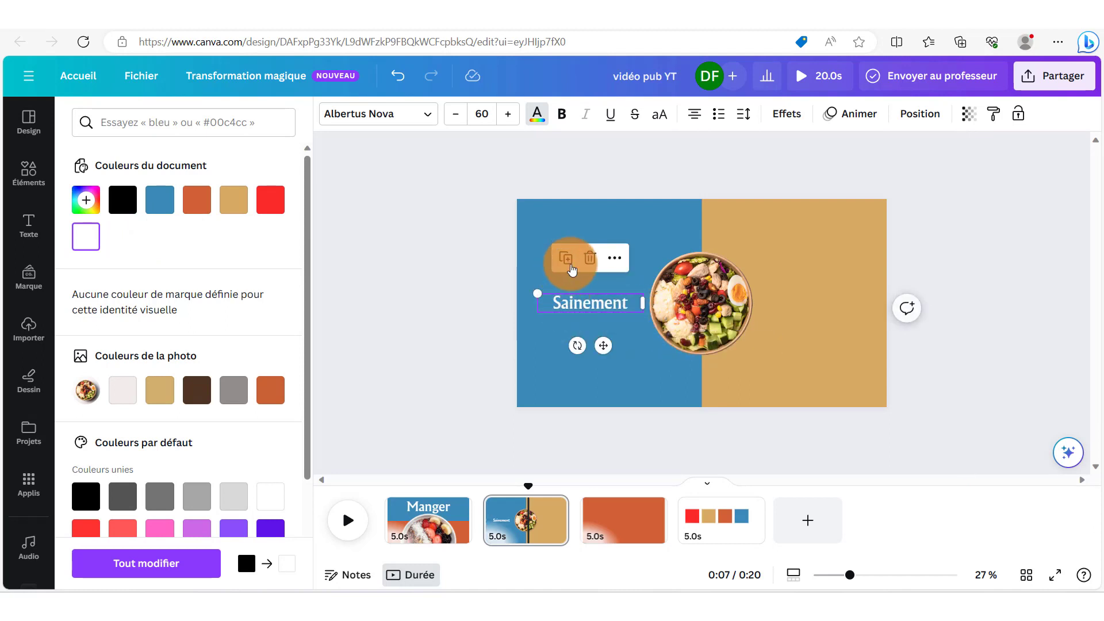
Duplicate the "Sainement" text onto the ochre half and change the copy's wording to "n'a jamais été"
click(569, 261)
drag(610, 347, 827, 345)
double_click(807, 291)
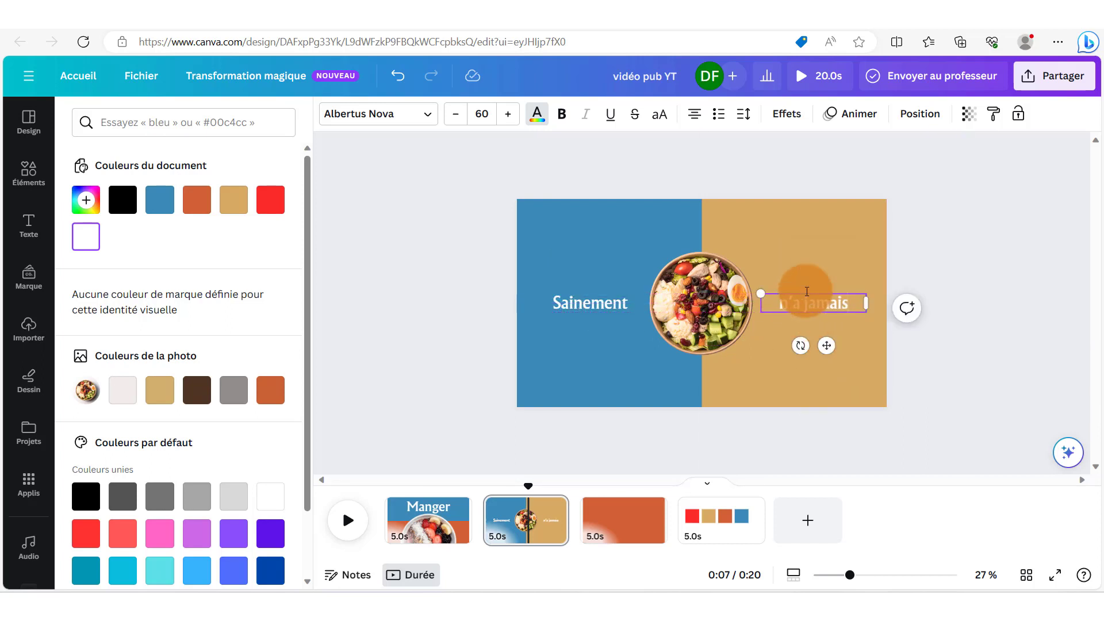
drag(867, 304, 868, 305)
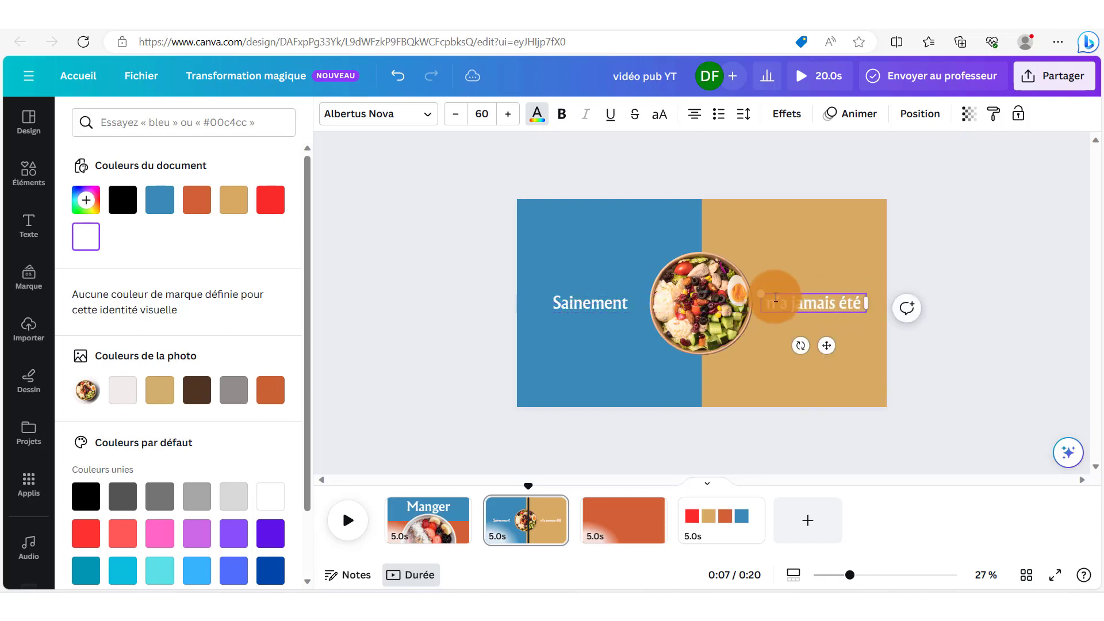
Shift the "n'a jamais été" text slightly closer to the salad bowl on the ochre half
drag(759, 303, 752, 305)
click(576, 302)
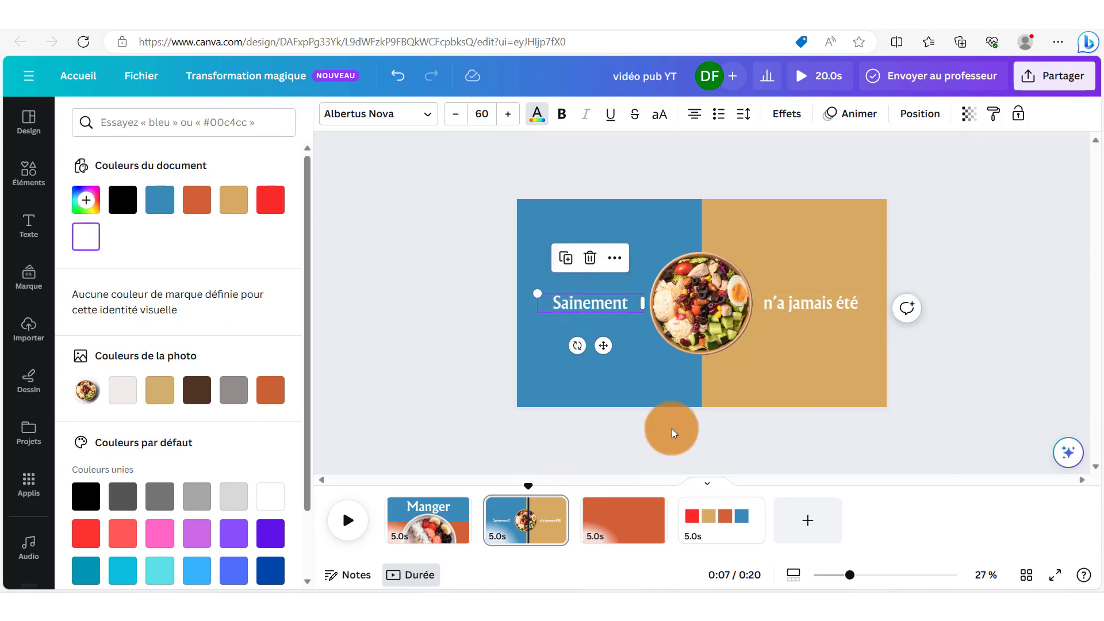
click(823, 354)
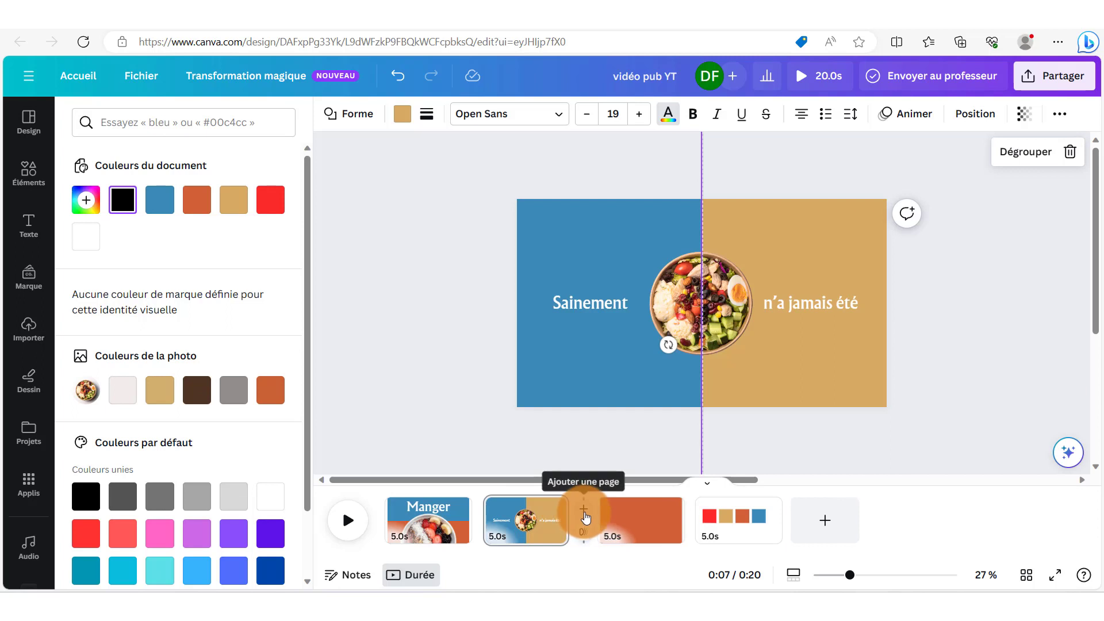
Insert a blank page after the second one and set its background to the document's red
click(584, 511)
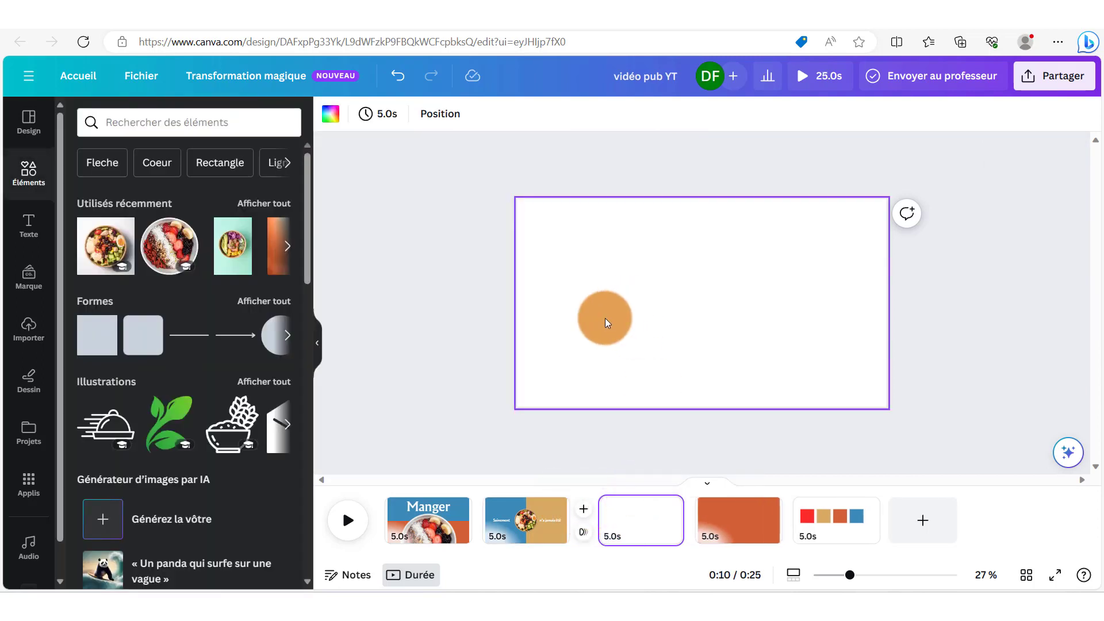
click(609, 316)
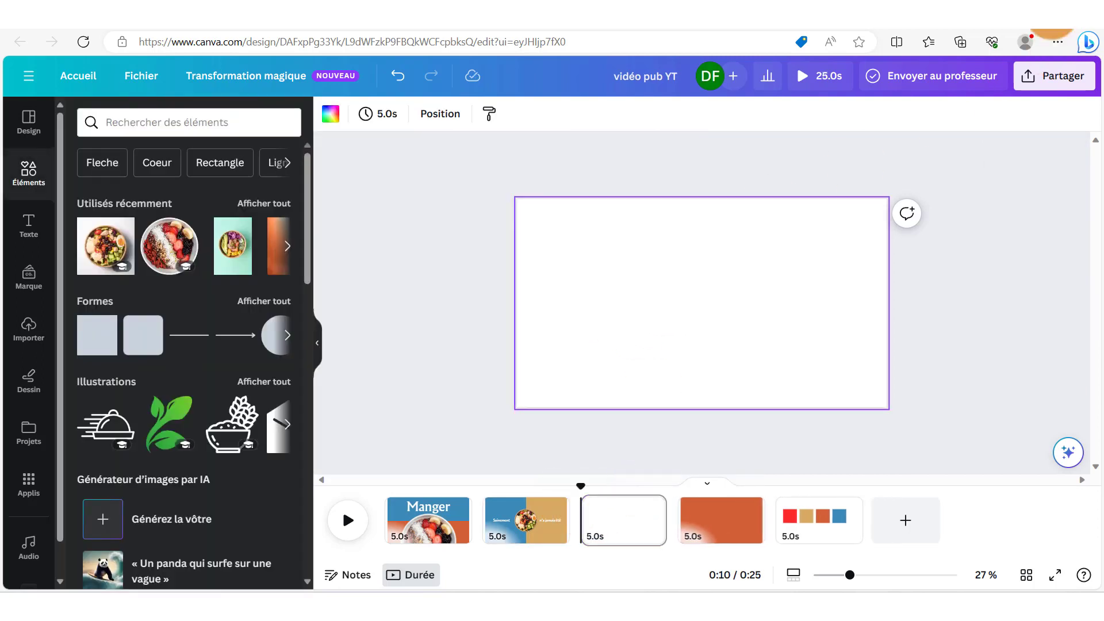
click(330, 118)
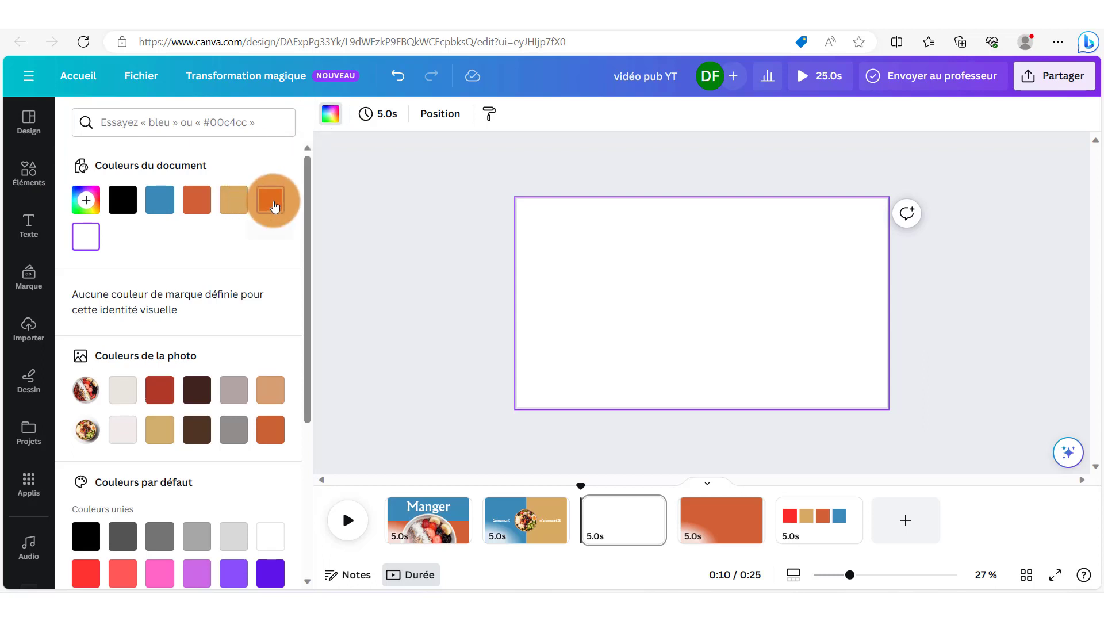
click(273, 202)
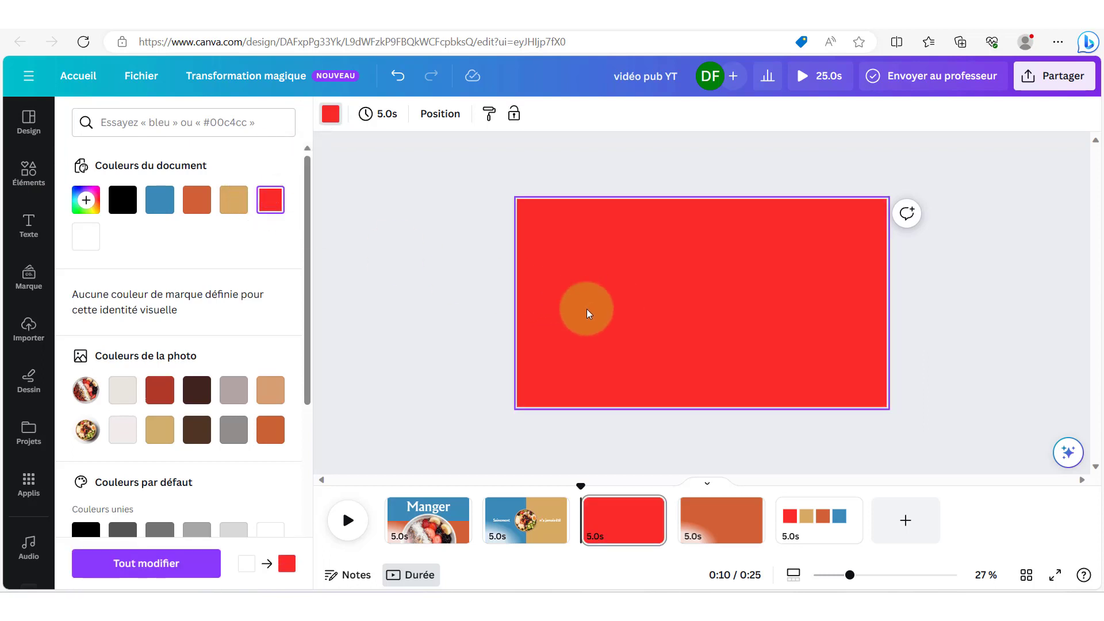
Add the recently used poke bowl photo with the green backdrop to the red page and remove its background
click(28, 183)
click(225, 266)
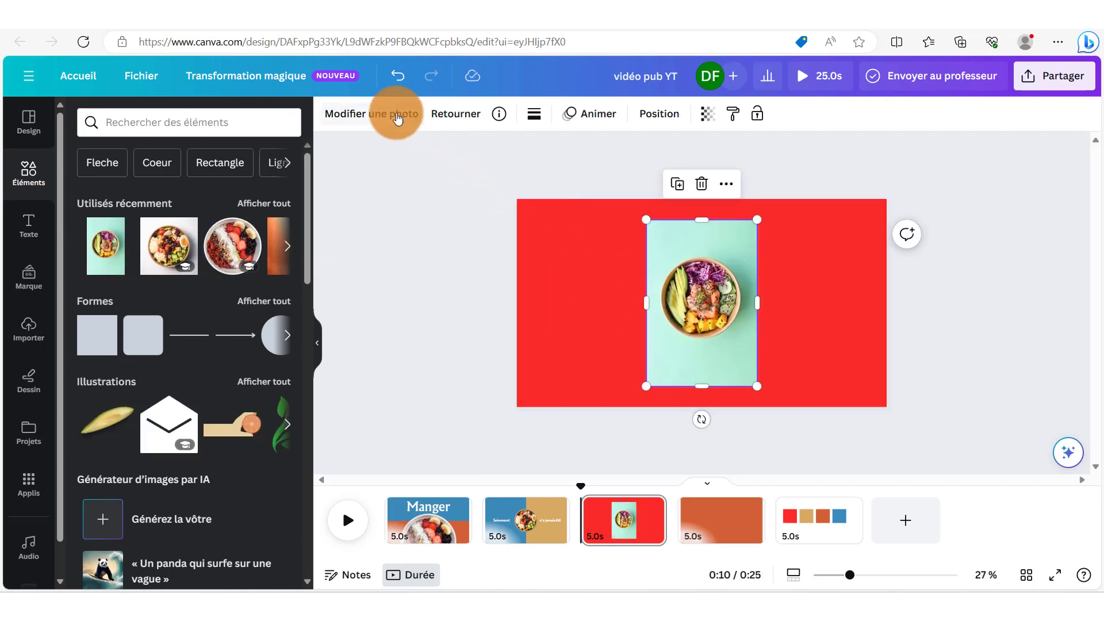
click(370, 119)
click(107, 231)
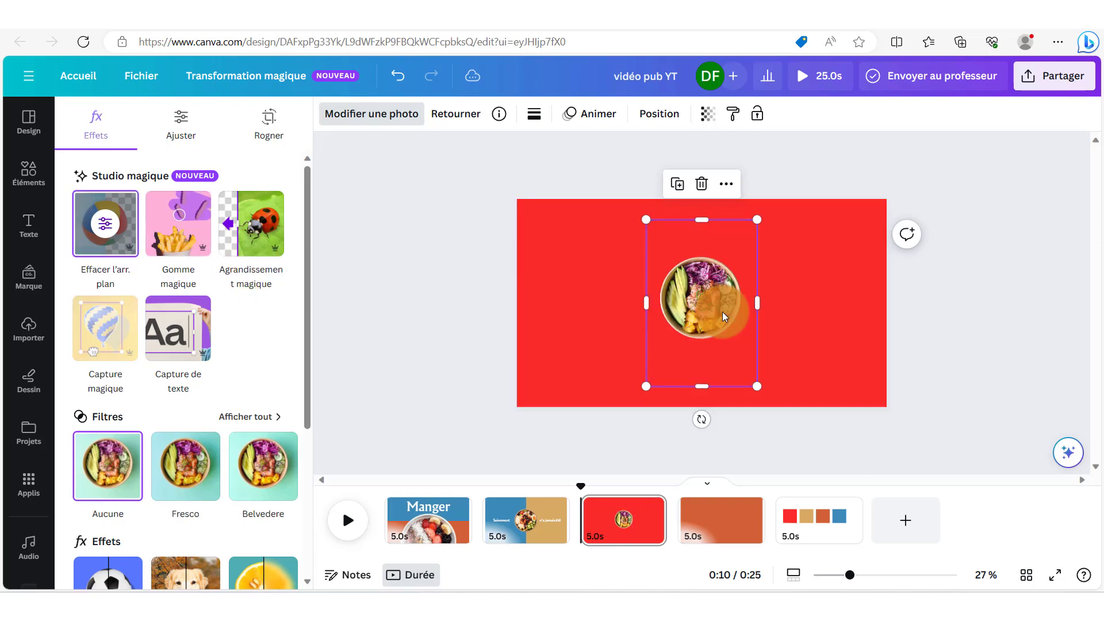
Enlarge the poke bowl to about 1546 × 2319 and centre it so the page's upper edge crops it
drag(756, 220, 984, 120)
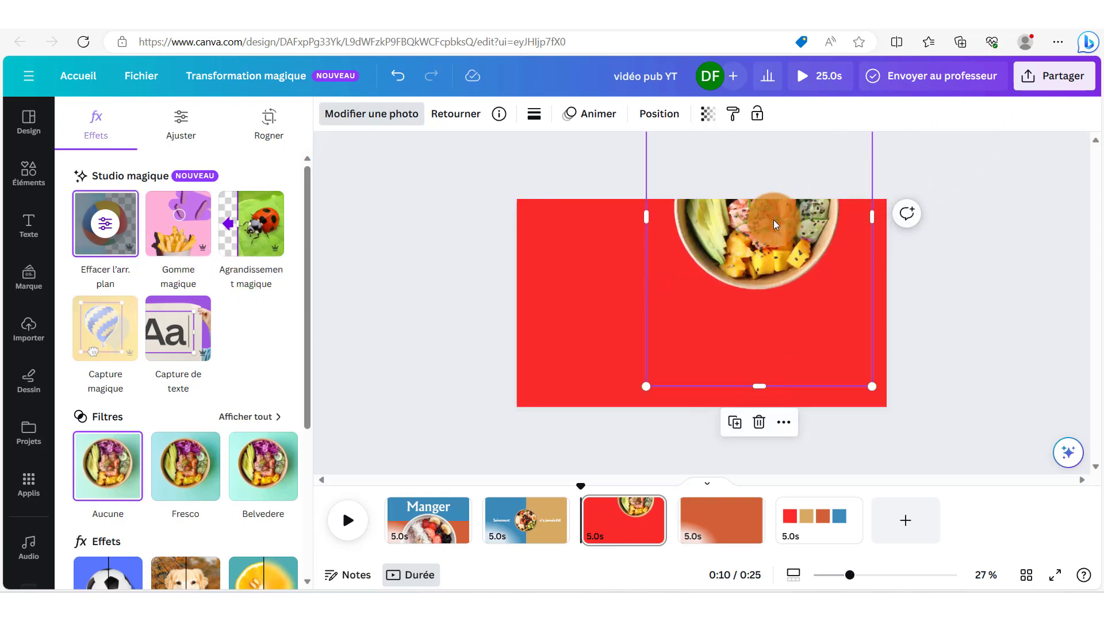
drag(774, 220, 732, 224)
drag(604, 391, 592, 407)
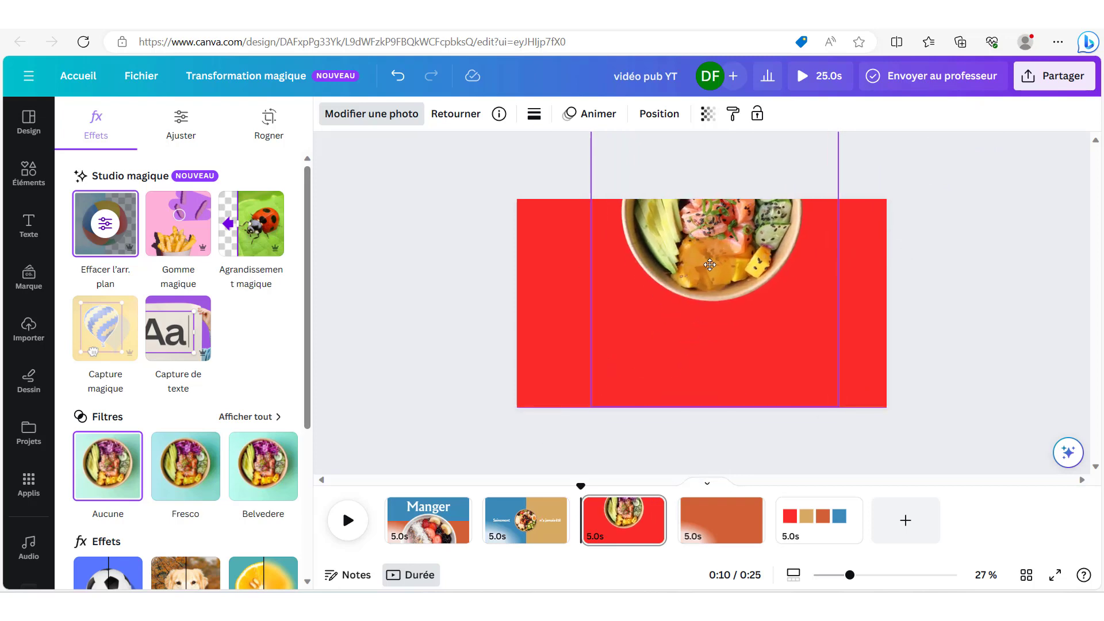
drag(710, 264, 706, 271)
click(563, 325)
click(613, 380)
drag(588, 411, 499, 464)
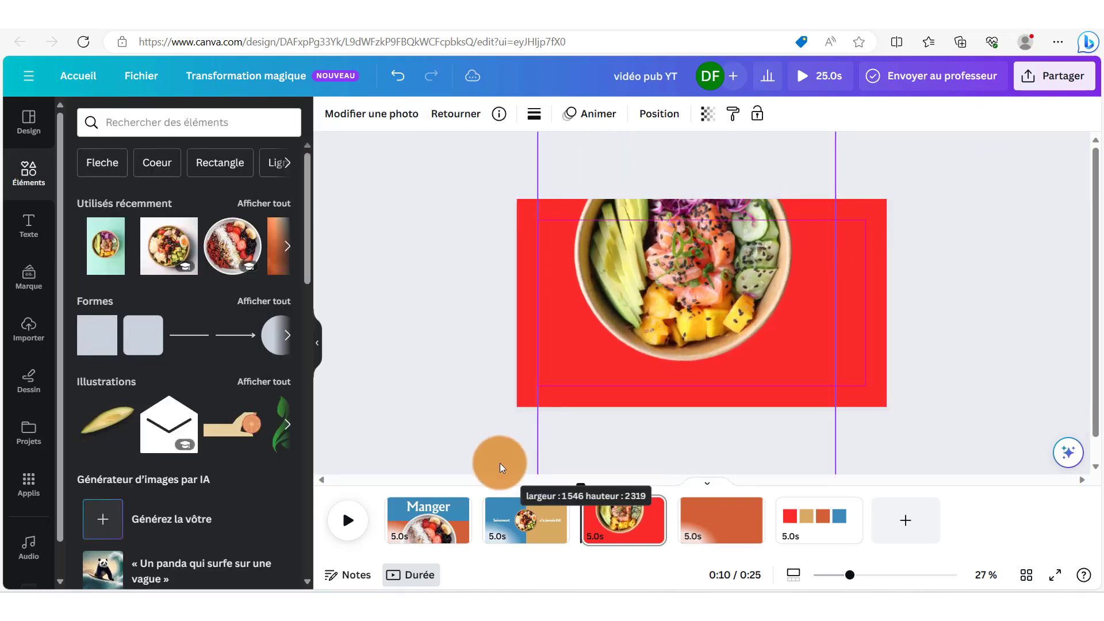
drag(657, 292, 673, 269)
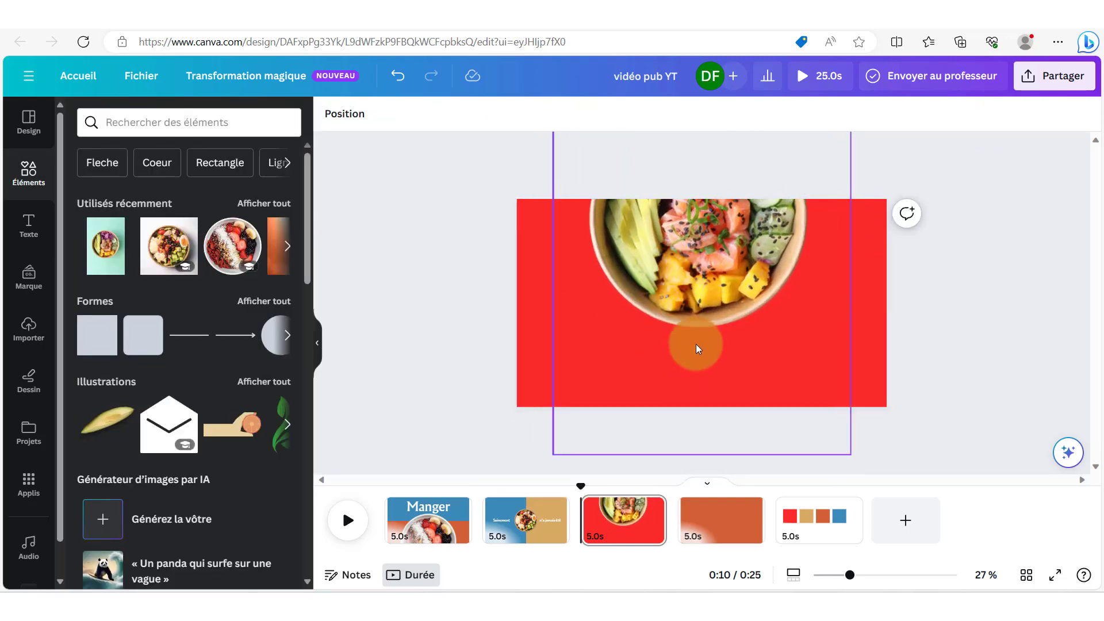
Add the text "aussi simple" to the red page and enlarge it to size 121
text(tssis)
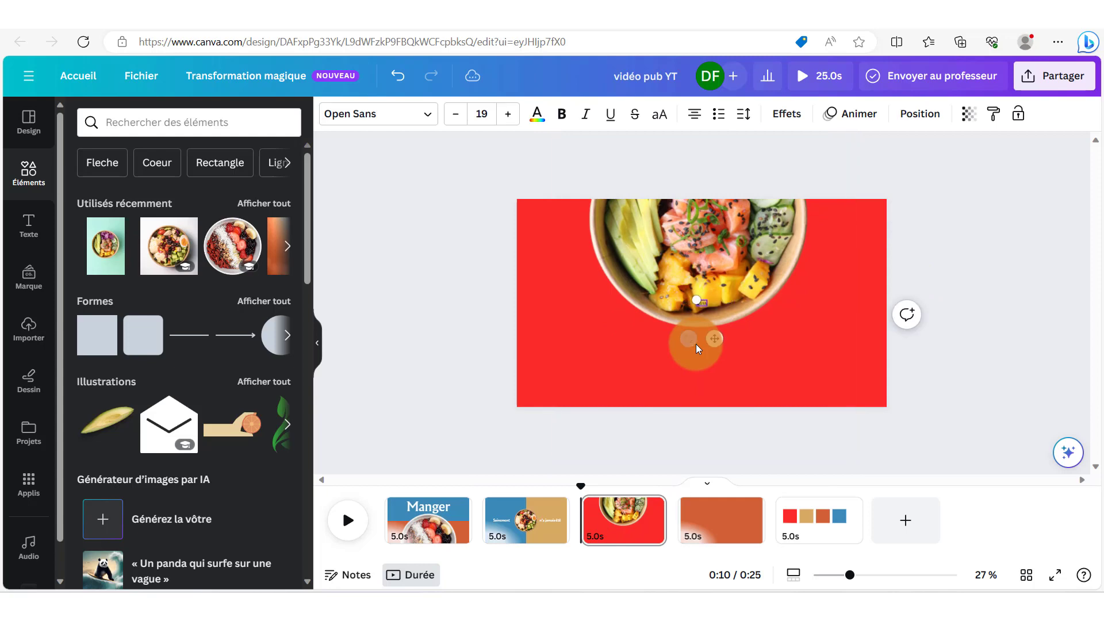
text(mple)
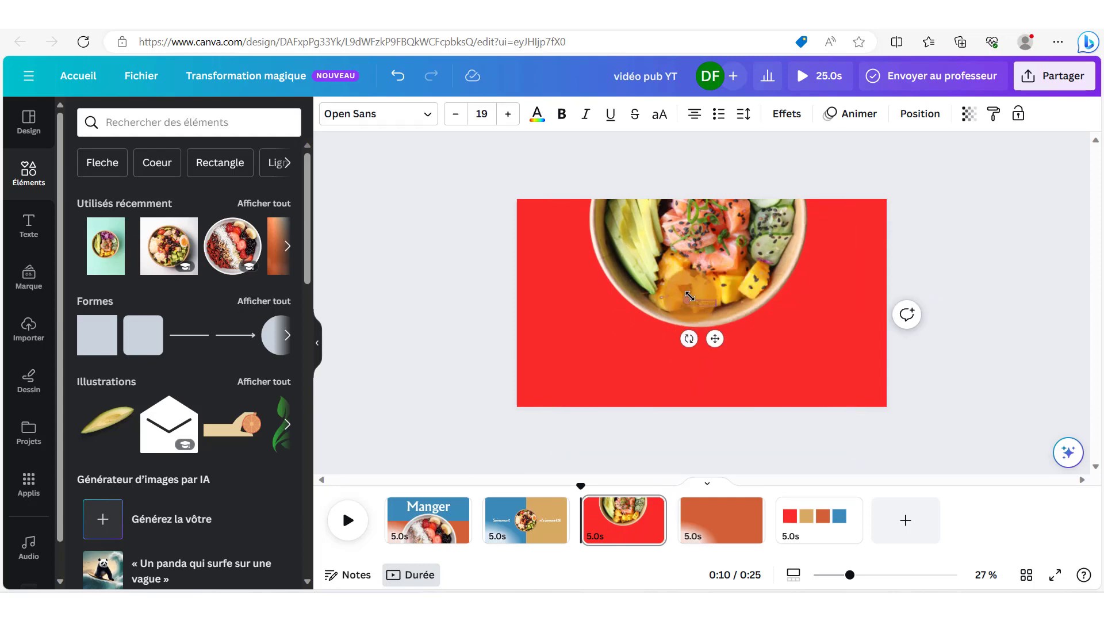
drag(688, 301, 538, 265)
double_click(567, 287)
triple_click(593, 287)
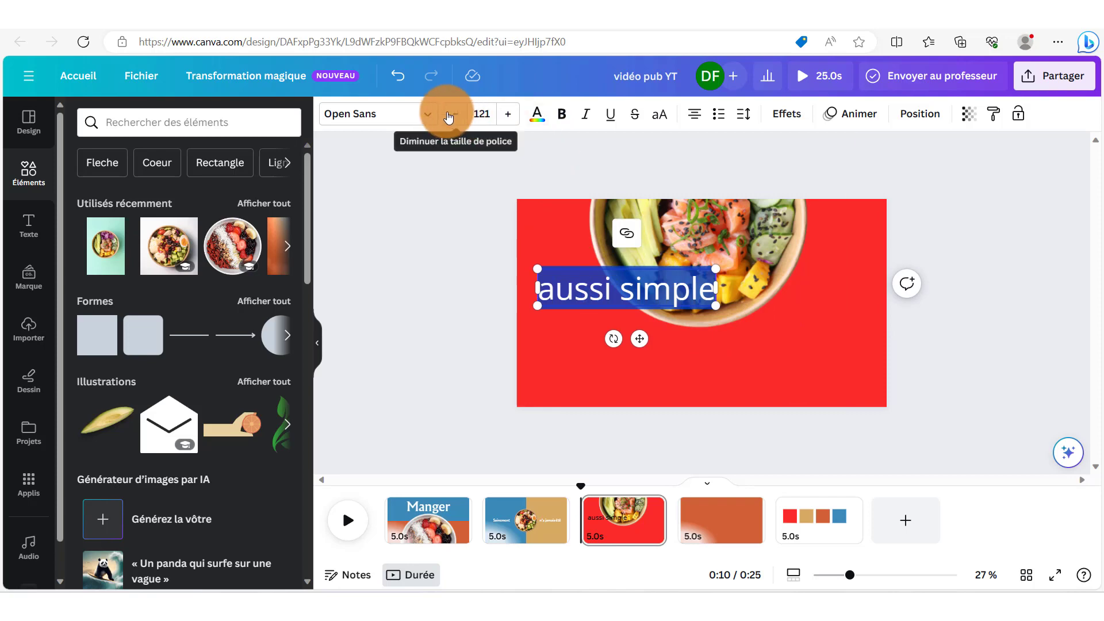
Set the "aussi simple" text in white Albertus Nova and place it centred beneath the poke bowl
click(402, 113)
click(202, 236)
drag(639, 340, 699, 403)
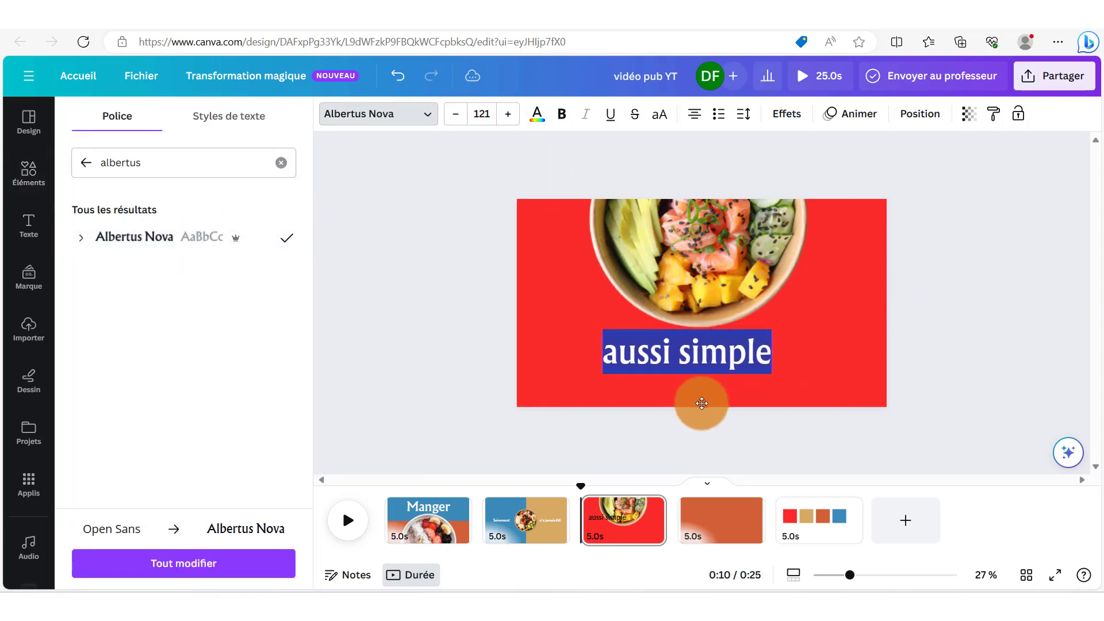
click(537, 113)
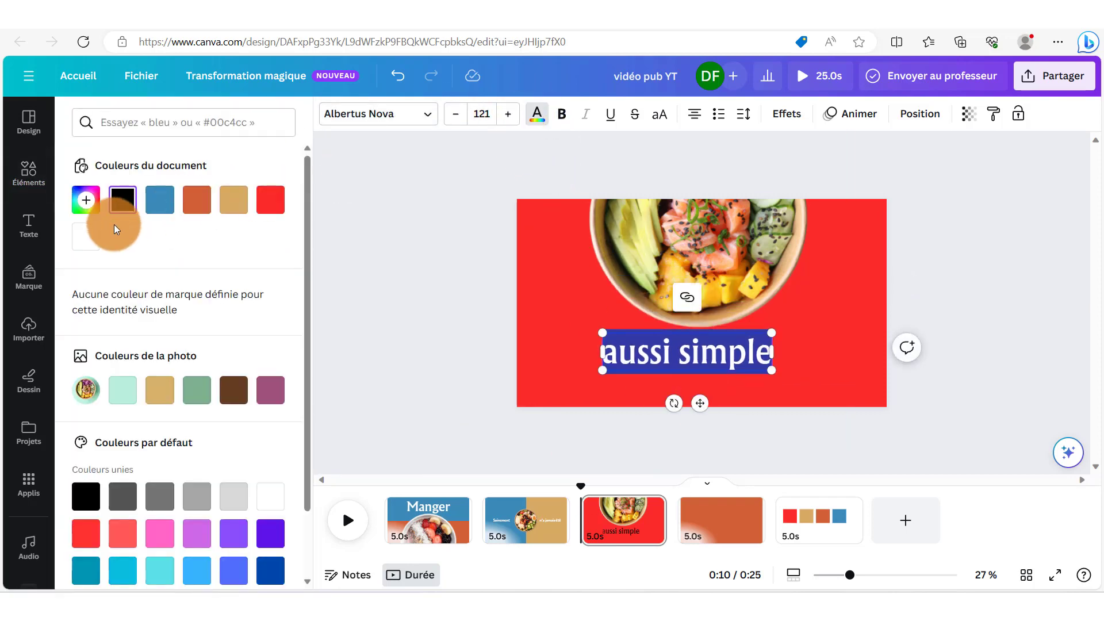
drag(700, 404, 719, 426)
Enlarge the poke bowl photo slightly and recentre it above the "aussi simple" text
click(734, 287)
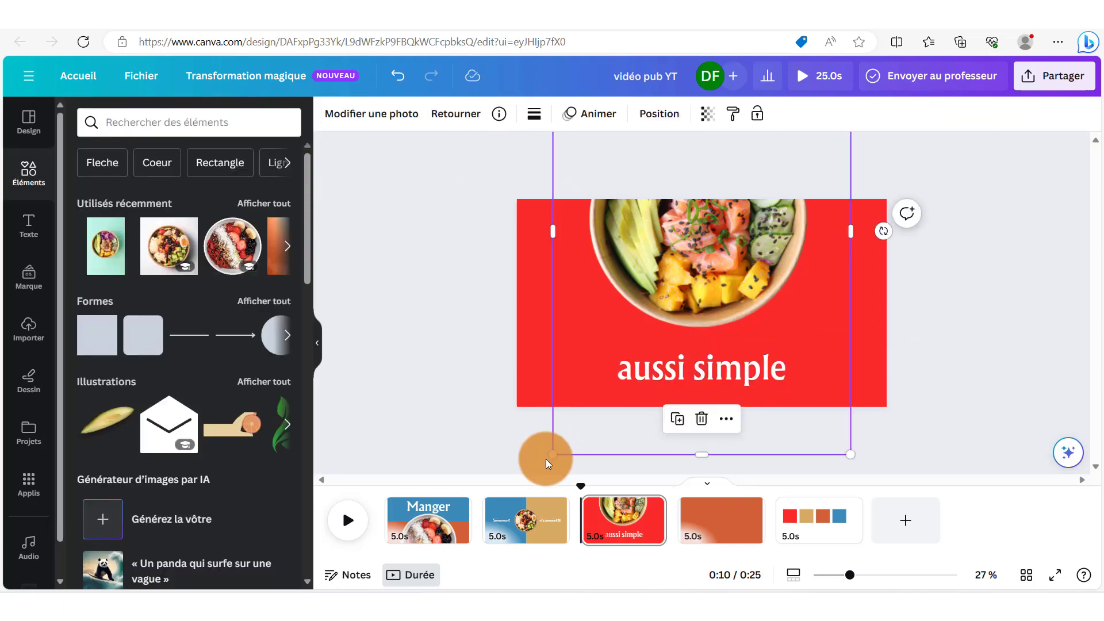
drag(550, 455, 527, 490)
mouse_move(690, 282)
mouse_down()
mouse_move(708, 257)
mouse_move(698, 268)
mouse_up()
click(428, 520)
click(371, 115)
click(591, 525)
Enlarge the "aussi simple" text to size 168 and centre it under the bowl
click(616, 345)
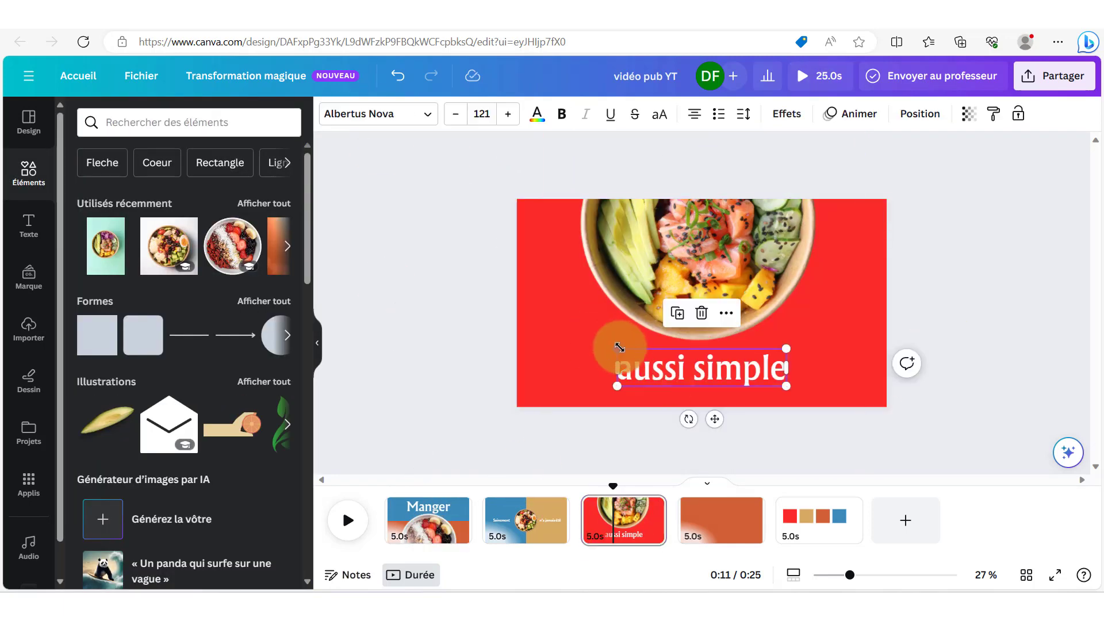
drag(789, 340, 735, 365)
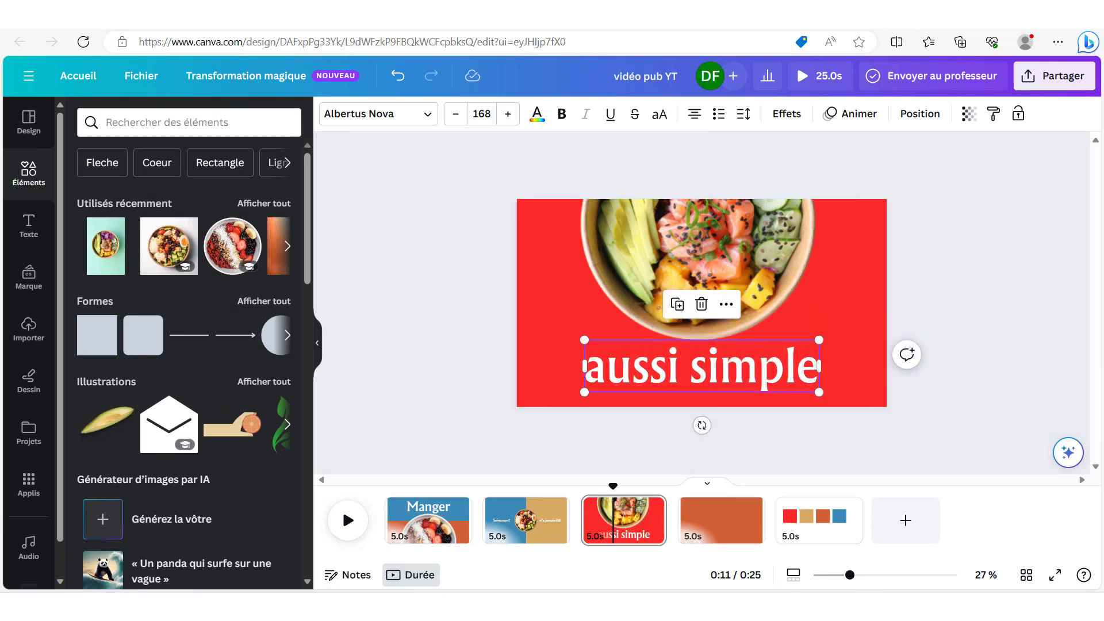
Insert a red page after the third one and add the text "Miam Food" enlarged to size 182
click(682, 507)
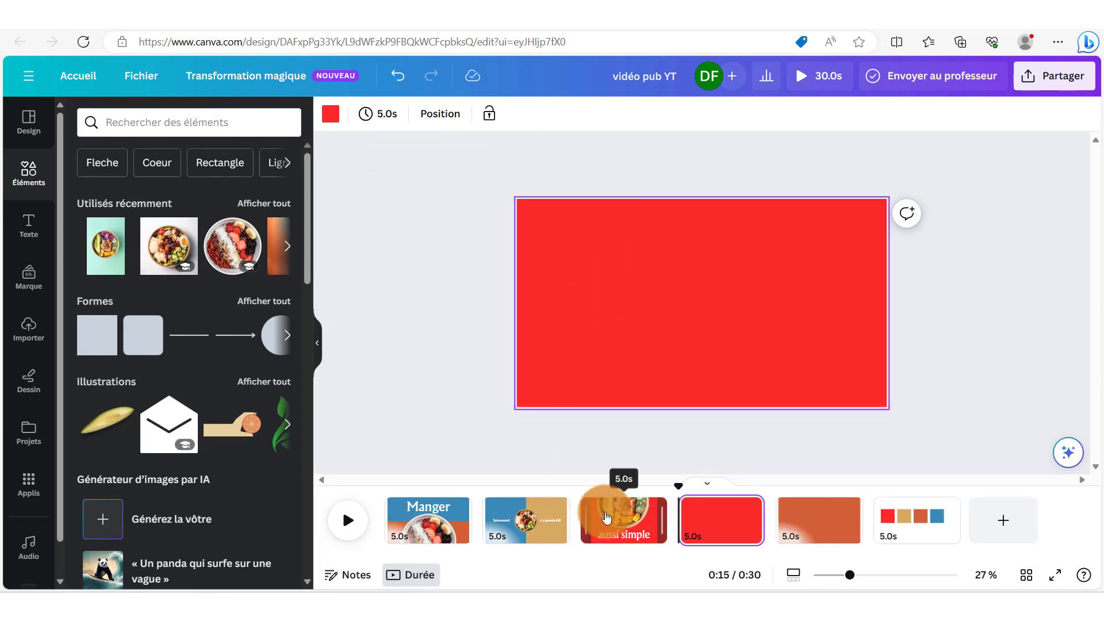
text(tMiam Food)
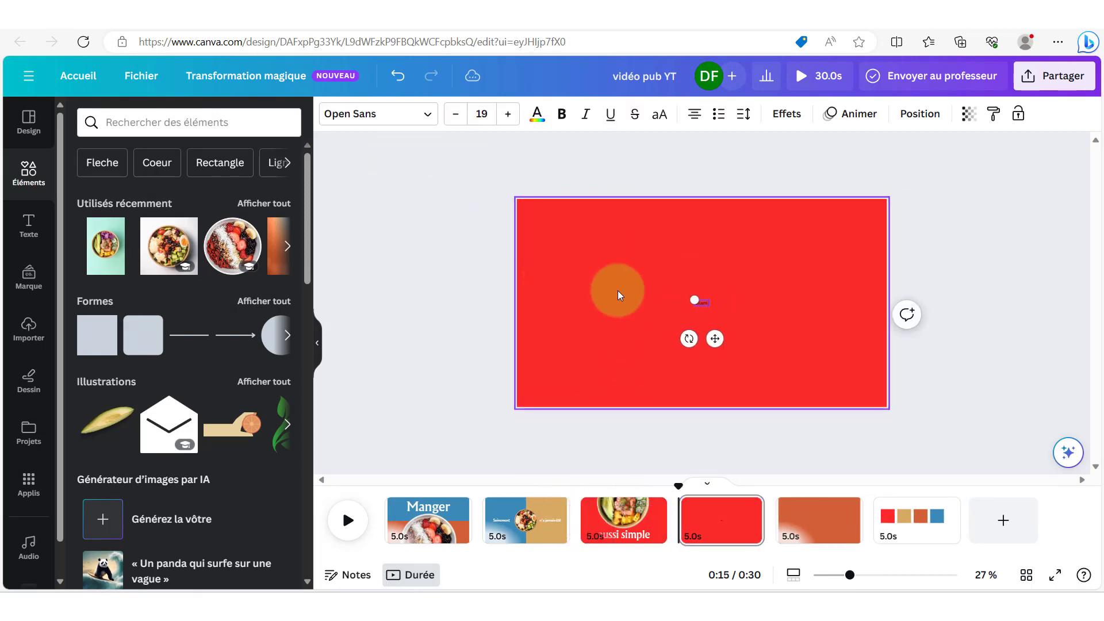
drag(667, 295, 469, 242)
Set the "Miam Food" text in white Albertus Nova and centre it horizontally, slightly above the page's middle
click(426, 114)
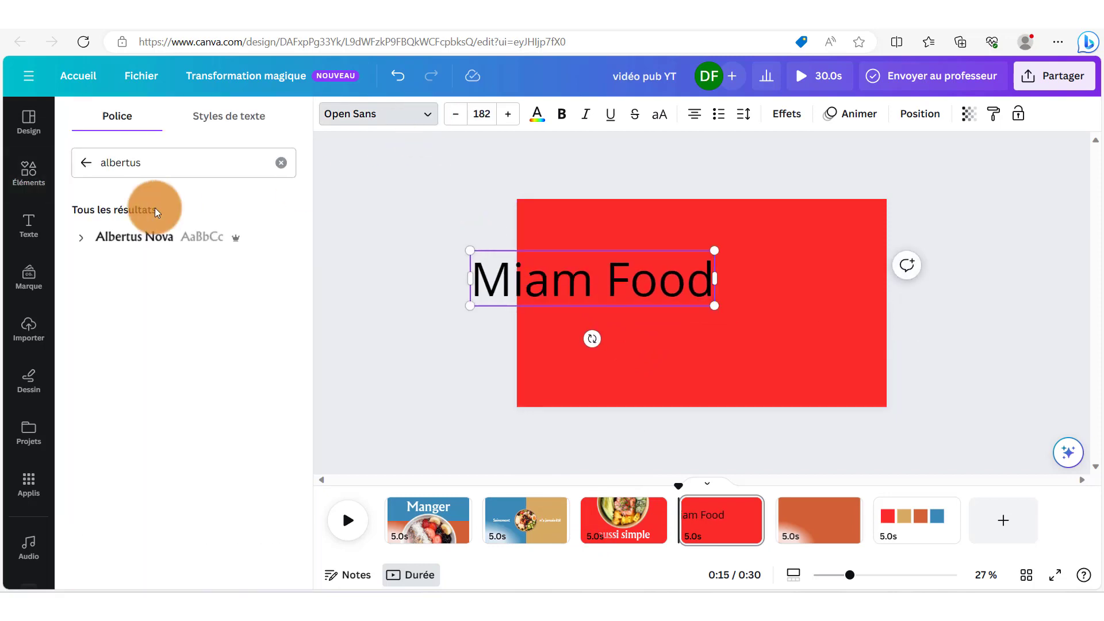
click(145, 239)
double_click(607, 285)
click(537, 113)
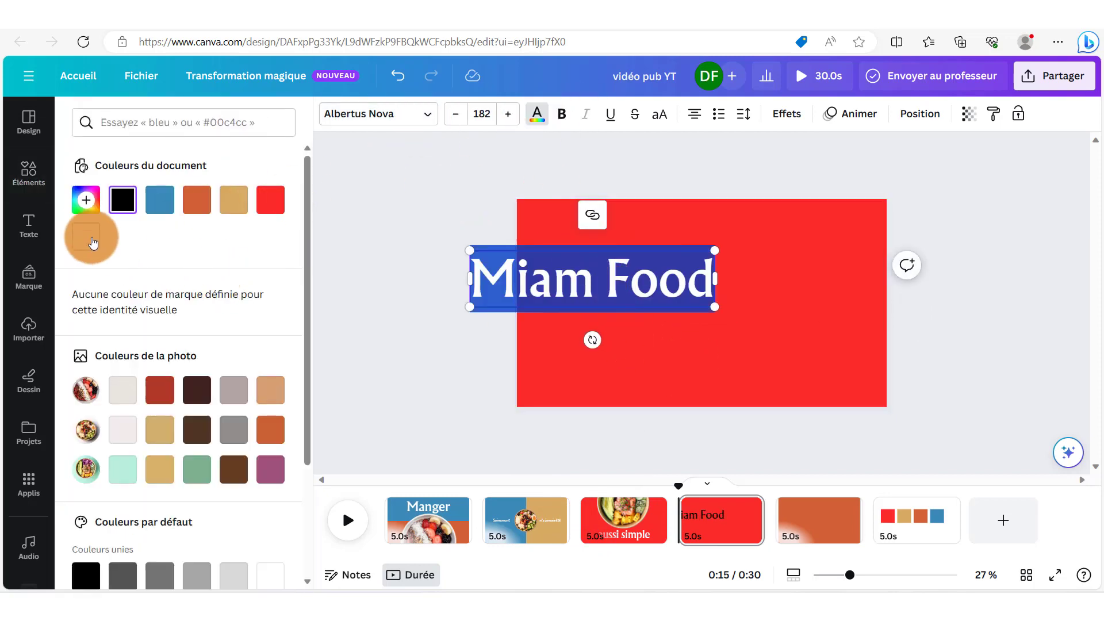
click(776, 278)
drag(640, 287, 754, 284)
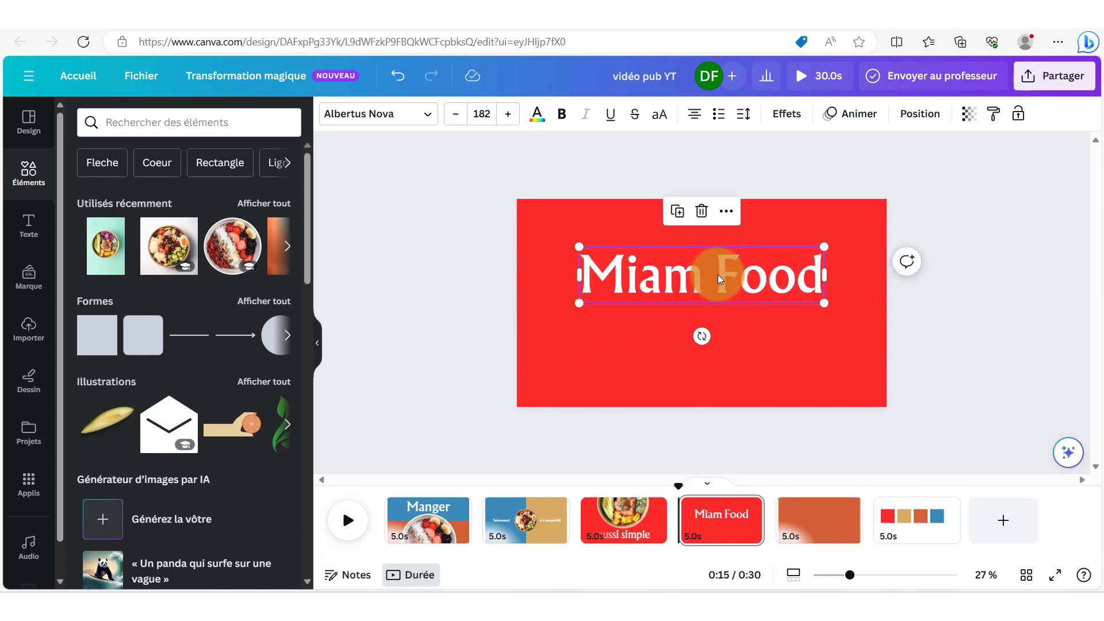
Duplicate the "Miam Food" text and change the copy's wording to "Manger sainement n'a jamais été aussi simple"
drag(650, 257, 644, 300)
double_click(608, 278)
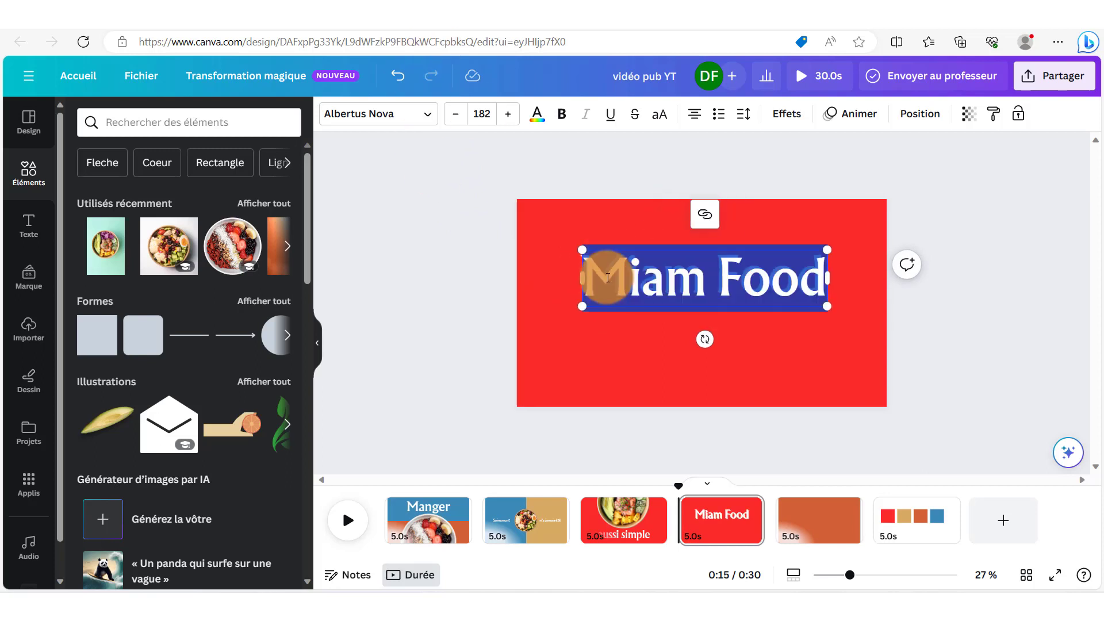
click(608, 278)
key(ctrl+z)
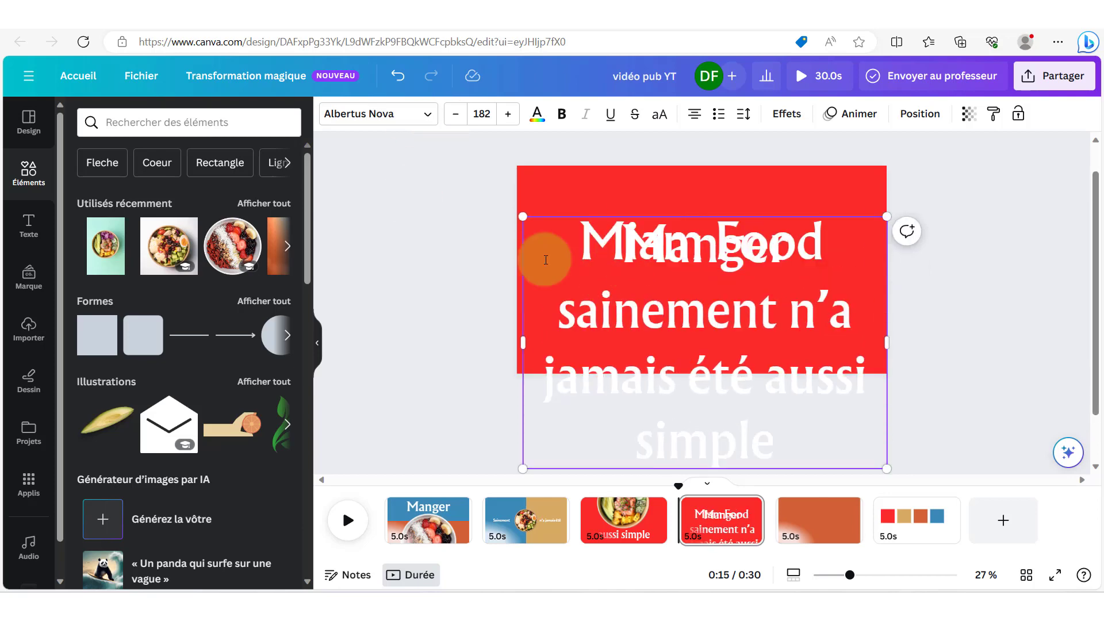
Set the slogan's font size to 60 so it fits on one line under "Miam Food"
double_click(537, 254)
click(482, 113)
text(60)
click(709, 362)
Enlarge the "Miam Food" title to size 222 and centre it above the slogan
click(596, 257)
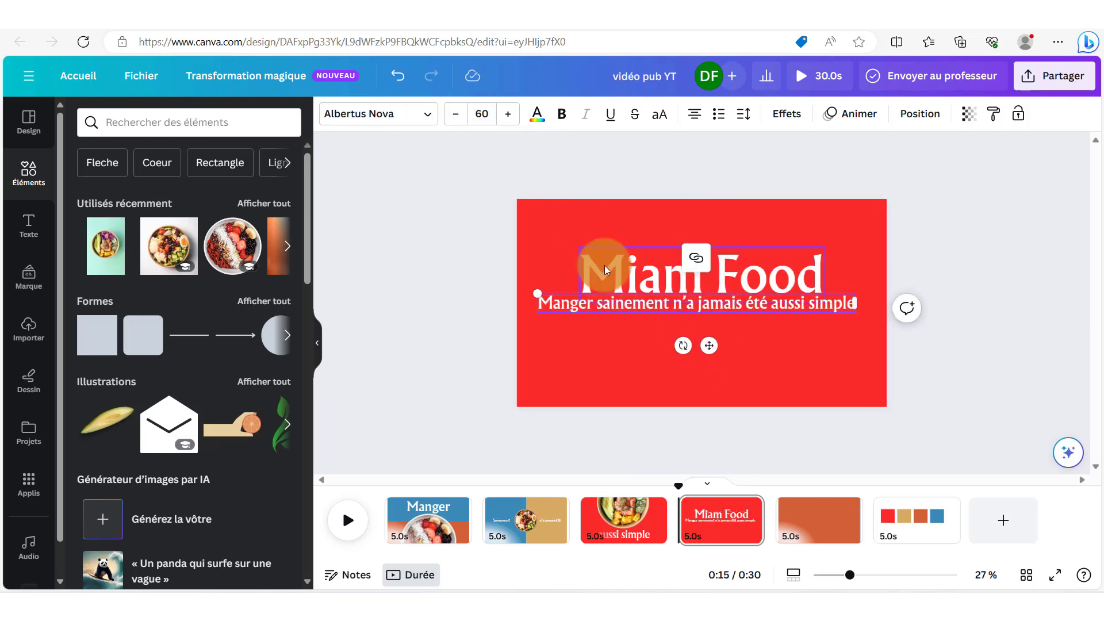
drag(575, 244, 533, 229)
mouse_move(836, 217)
mouse_down()
mouse_move(856, 229)
mouse_move(836, 238)
mouse_up()
drag(760, 264, 775, 263)
Shrink the slogan to size 55 and centre it directly below the "Miam Food" title
click(616, 308)
drag(537, 294, 564, 298)
drag(723, 344, 715, 344)
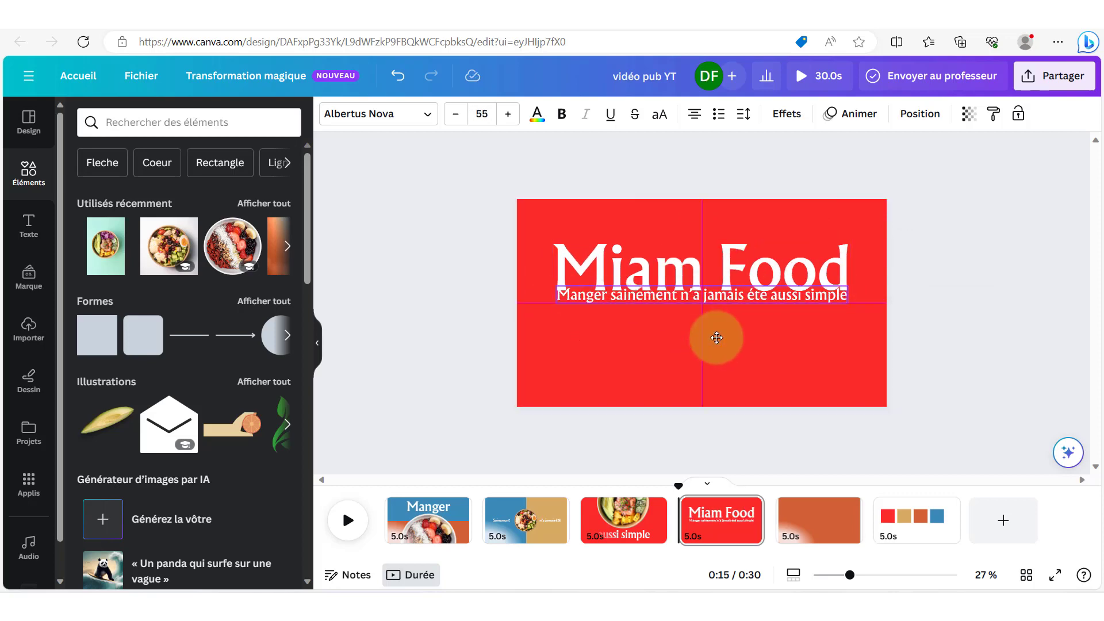
Make the slogan ochre, bold and uppercase, and reduce its font size to fit the width of the "Miam Food" title
click(587, 397)
click(632, 304)
click(537, 114)
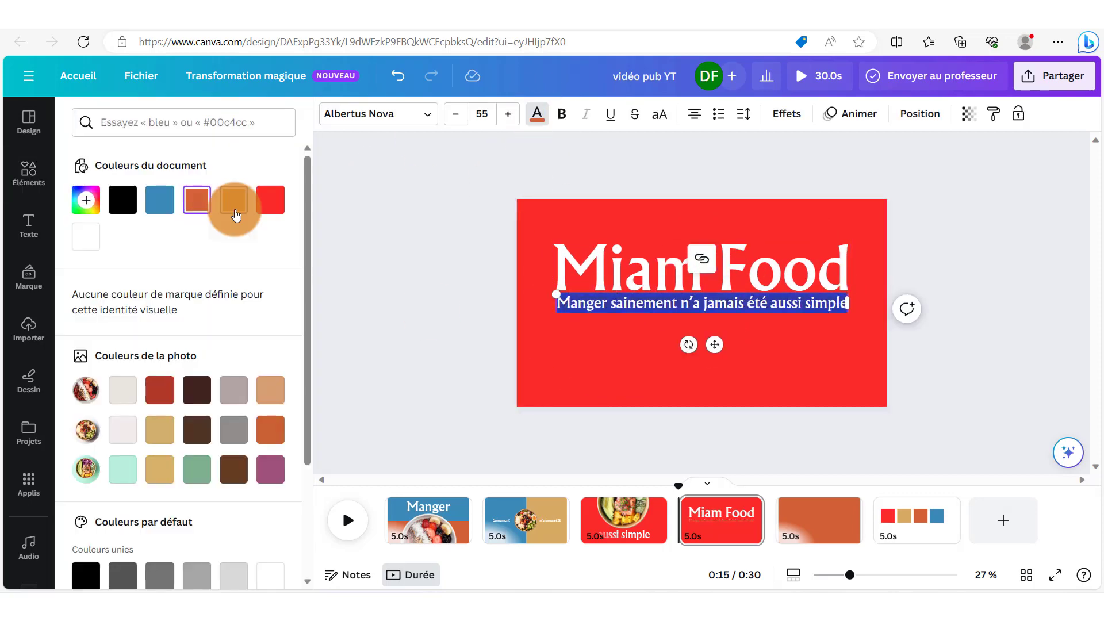
click(562, 113)
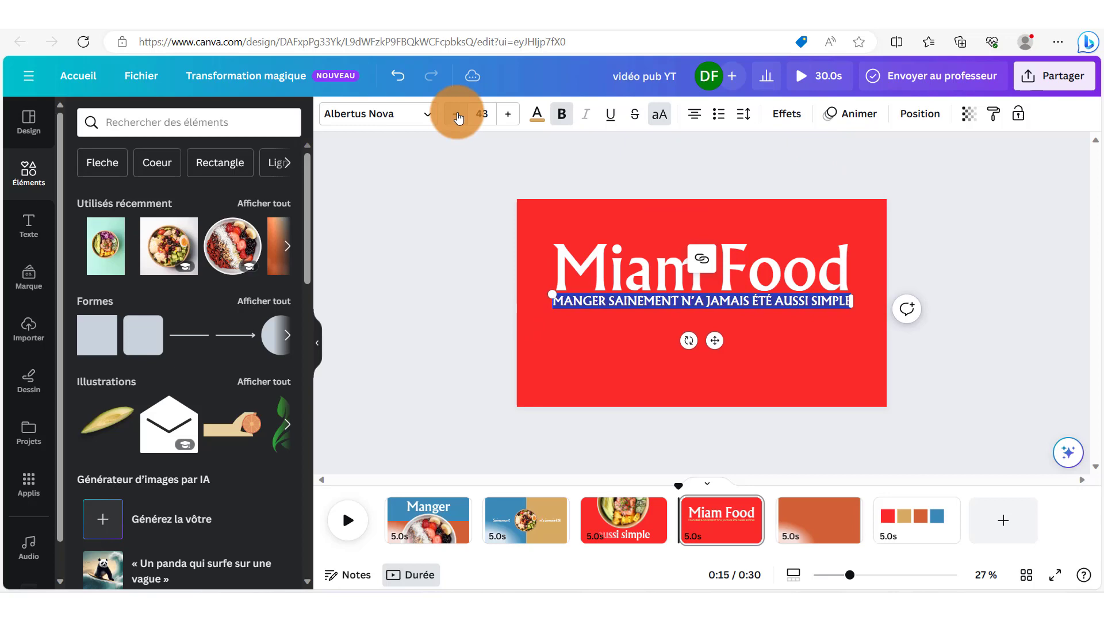
Move the "Miam Food" title and the slogan down together to the middle of the page
click(690, 328)
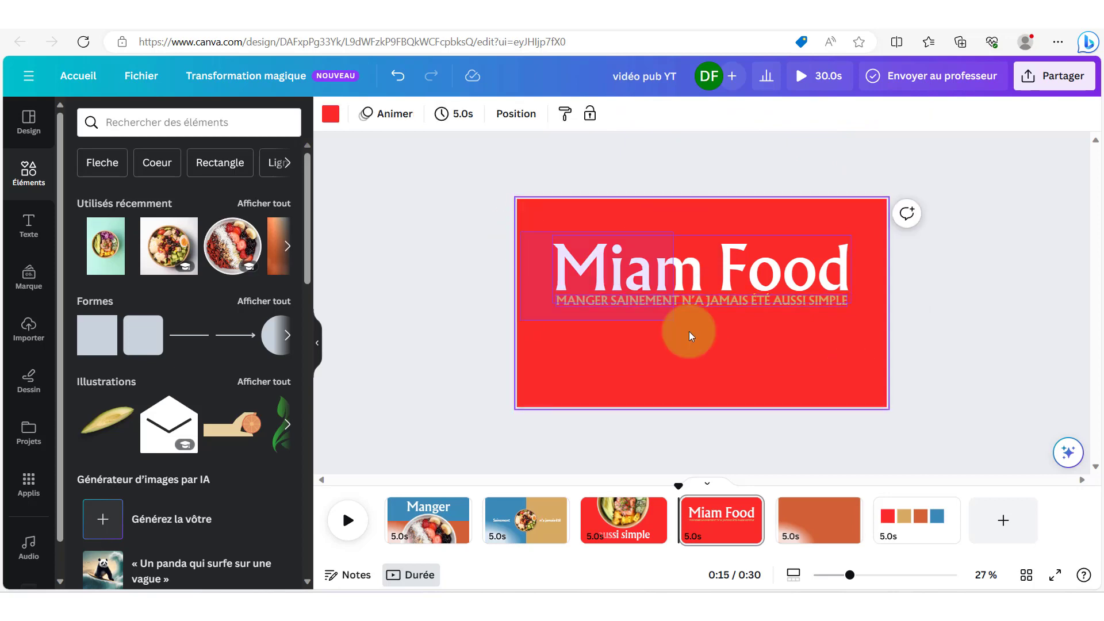
click(726, 291)
drag(727, 291, 727, 310)
Apply the Décalage text animation to the "Miam Food" title
click(599, 227)
click(634, 296)
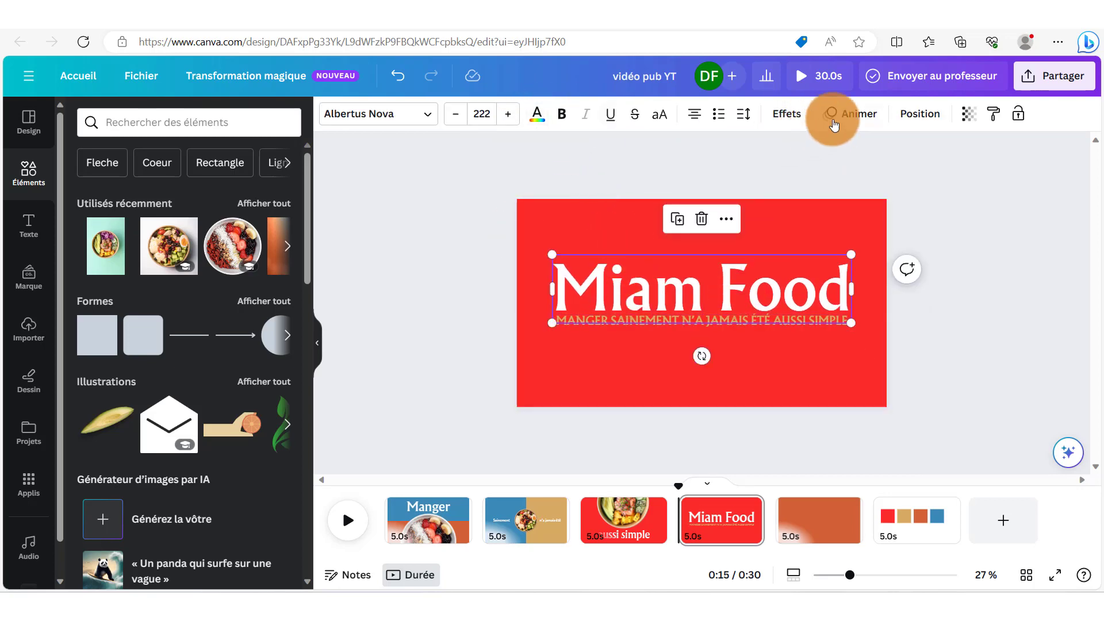
click(851, 113)
scroll(170, 374, down, 3)
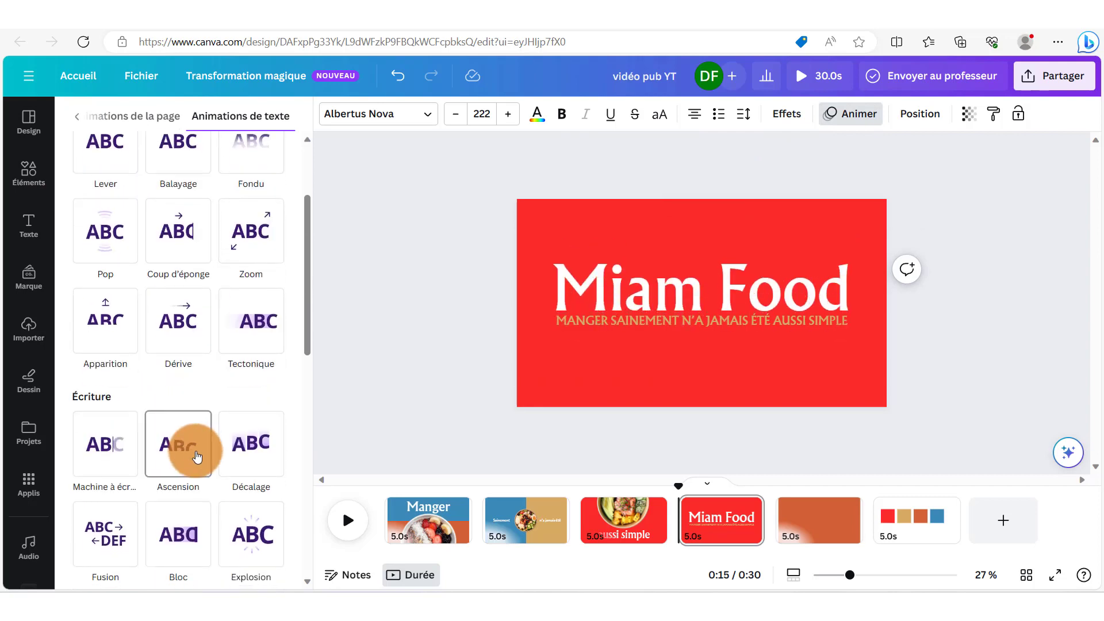
click(250, 442)
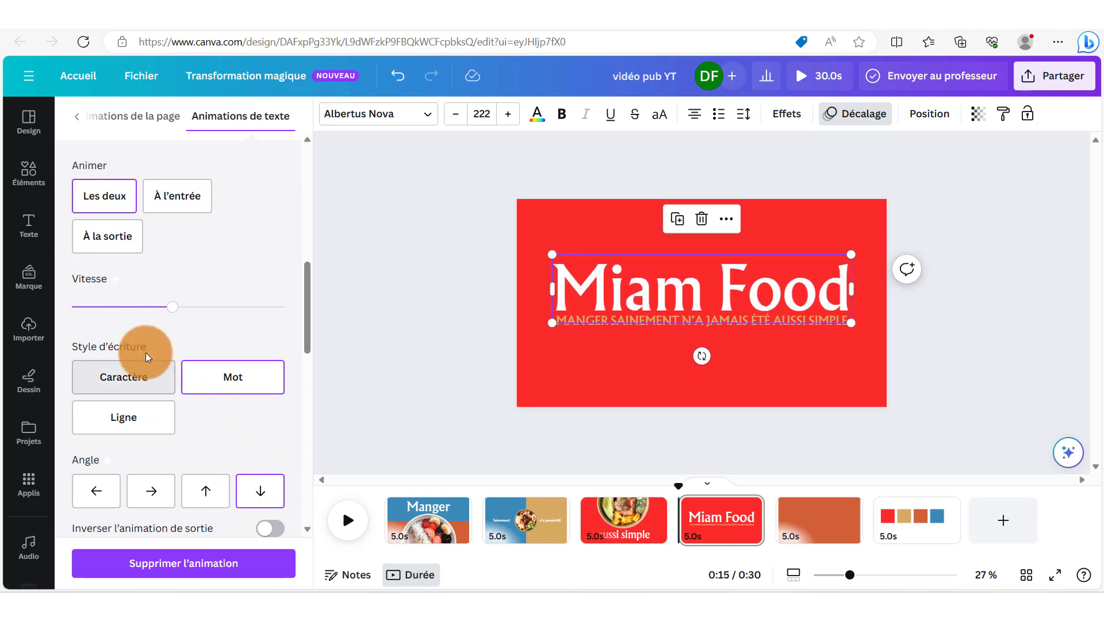
Set the "Miam Food" title's Décalage animation to run on entry only and character by character
click(174, 193)
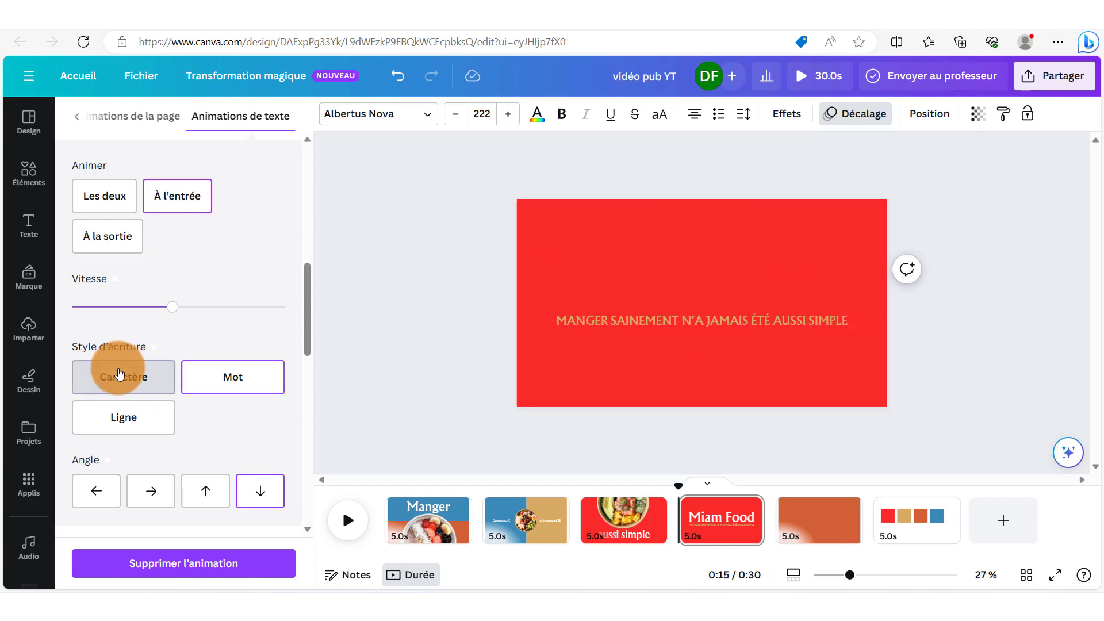
click(119, 374)
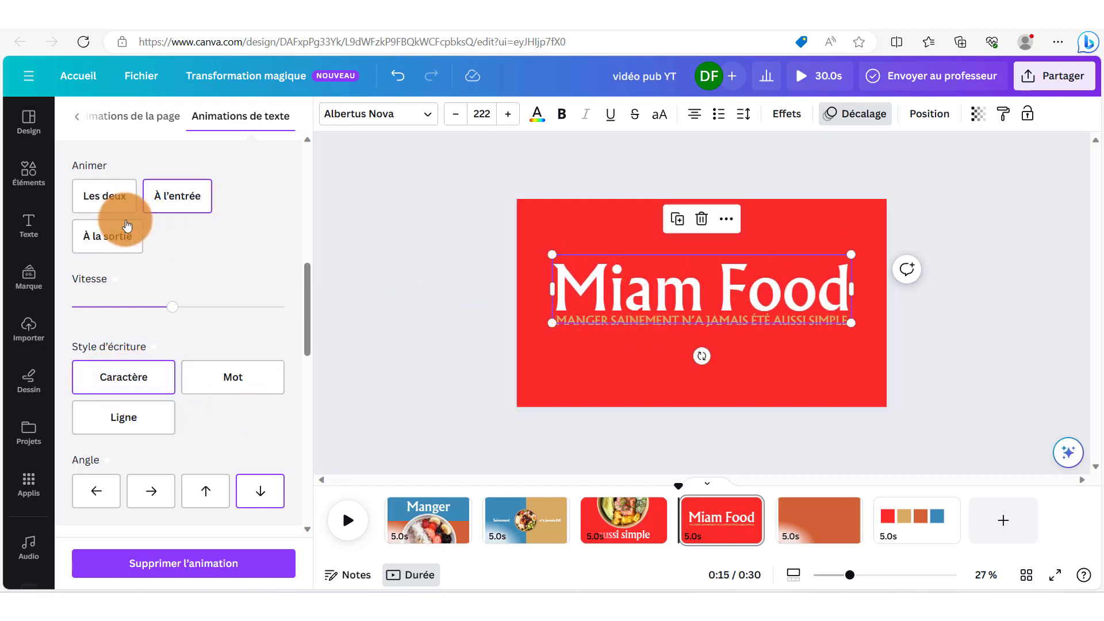
scroll(238, 251, up, 2)
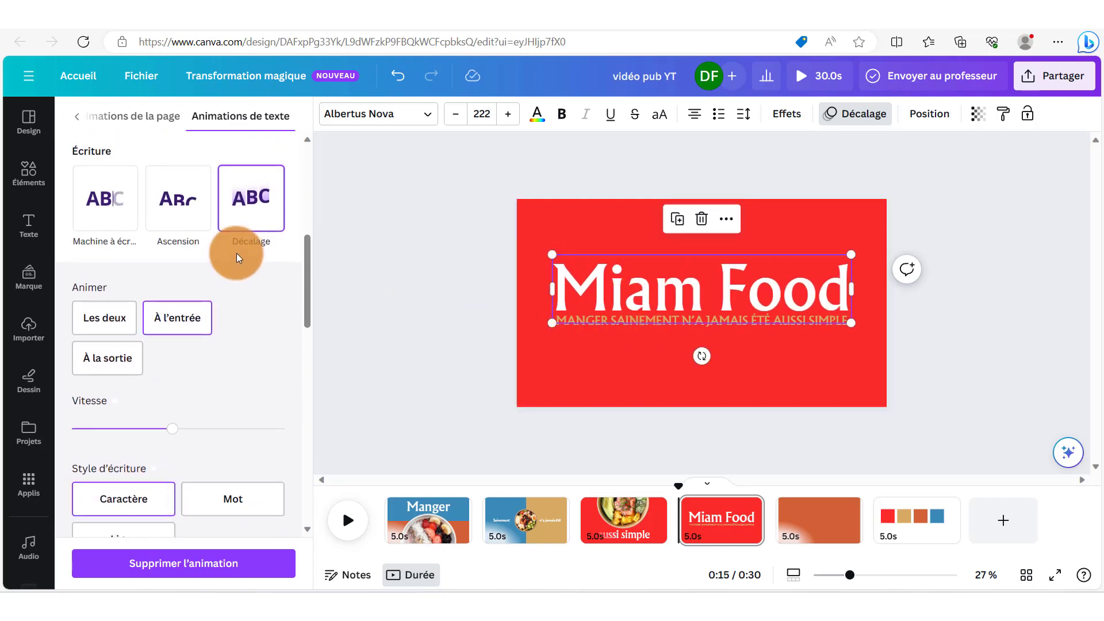
Apply the Ascension text animation to the slogan, on entry only and word by word
click(569, 325)
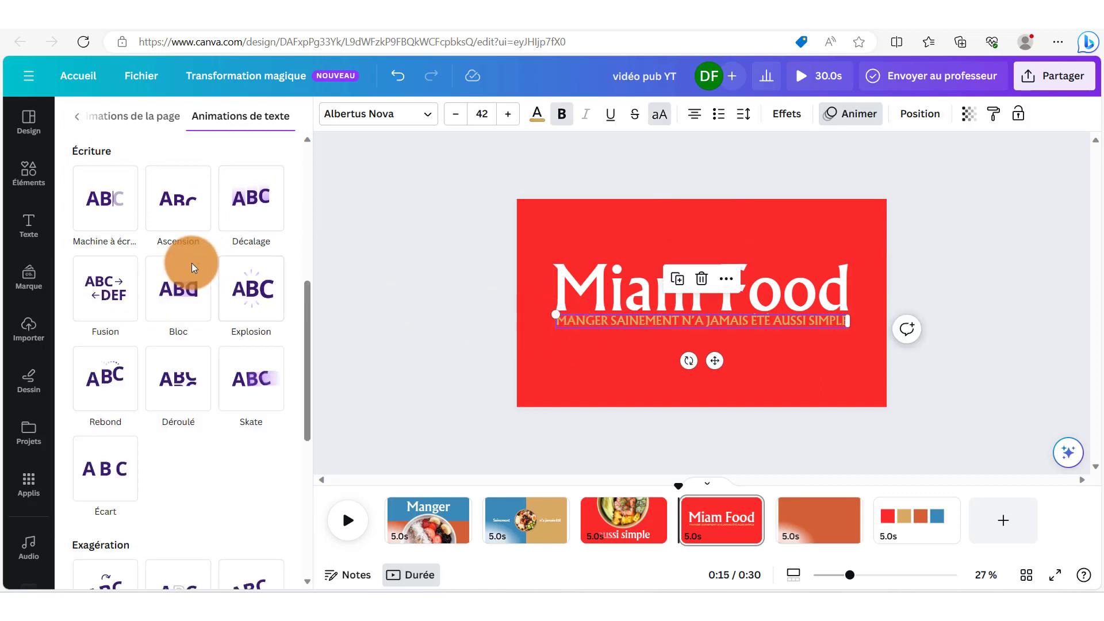
click(166, 219)
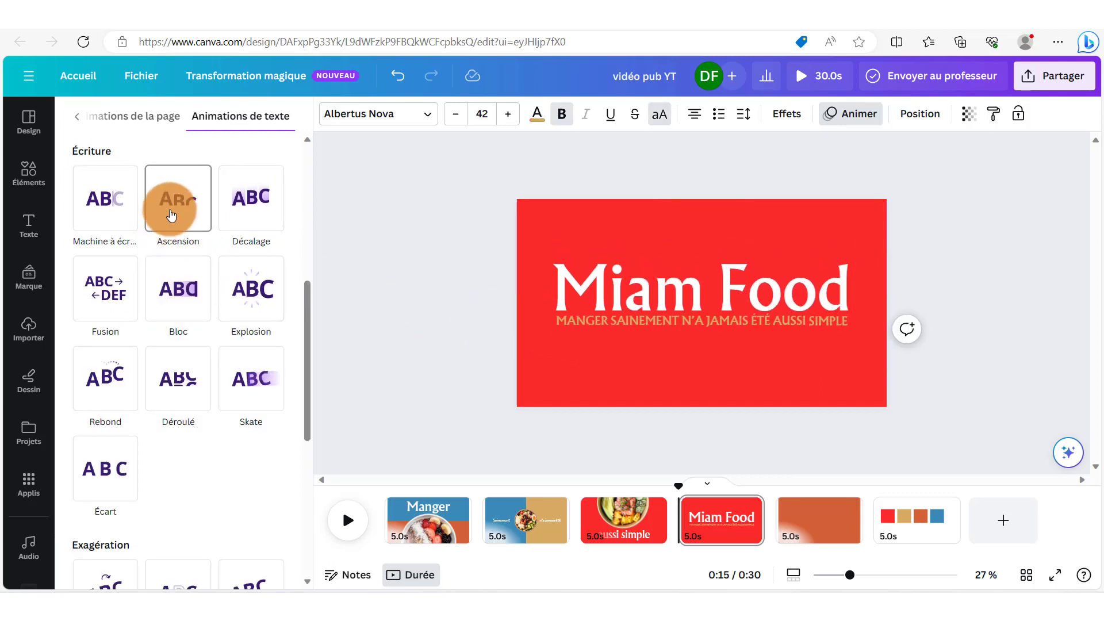
click(171, 215)
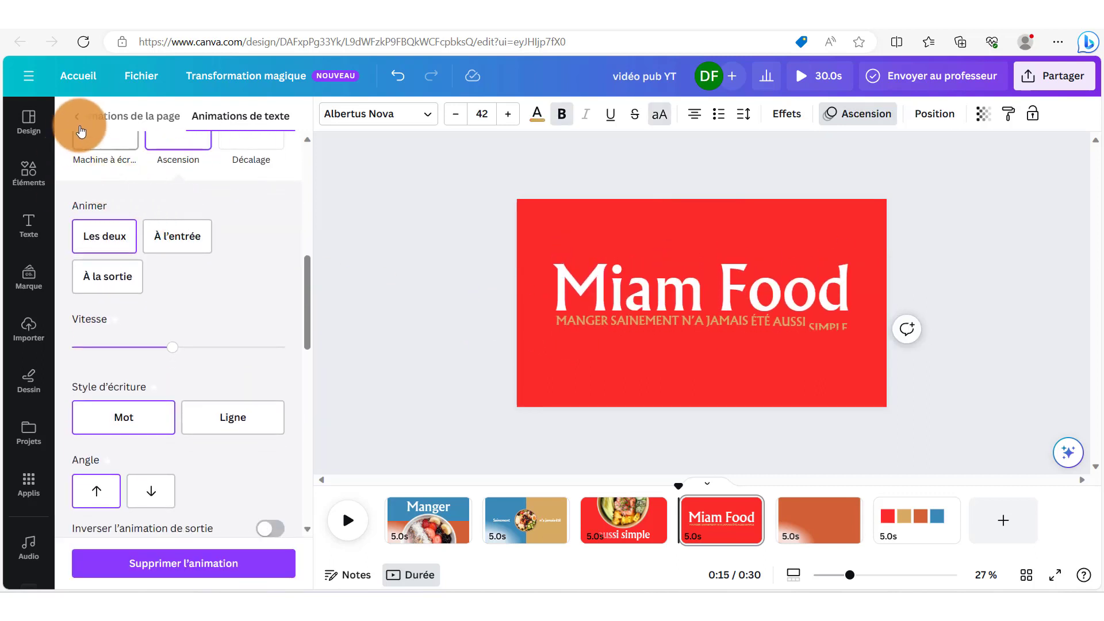
scroll(171, 206, up, 1)
click(180, 298)
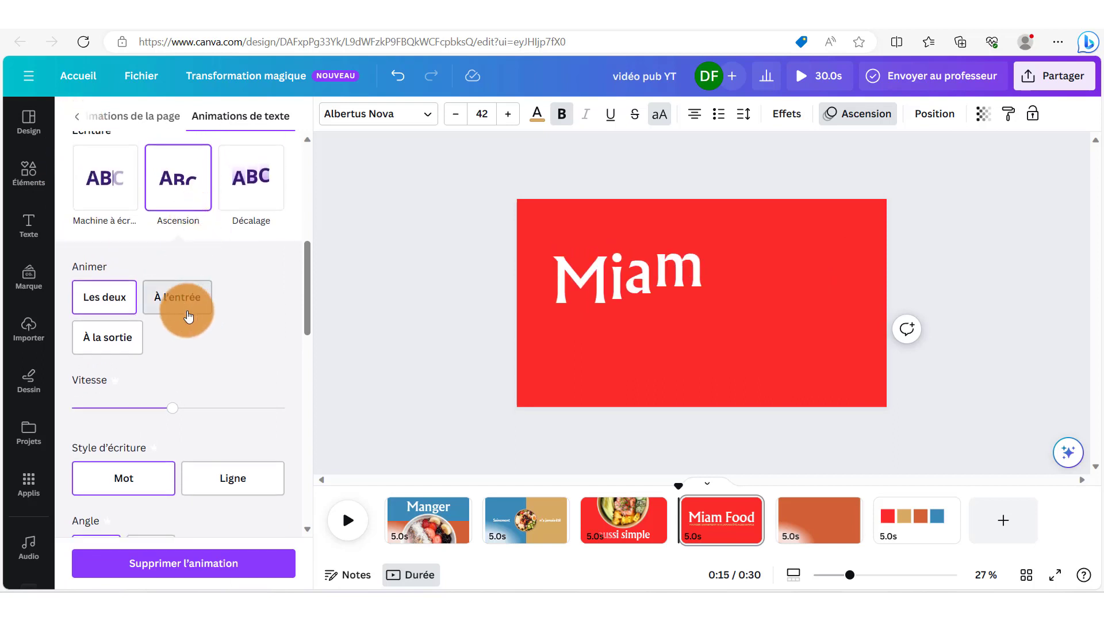
scroll(140, 464, down, 1)
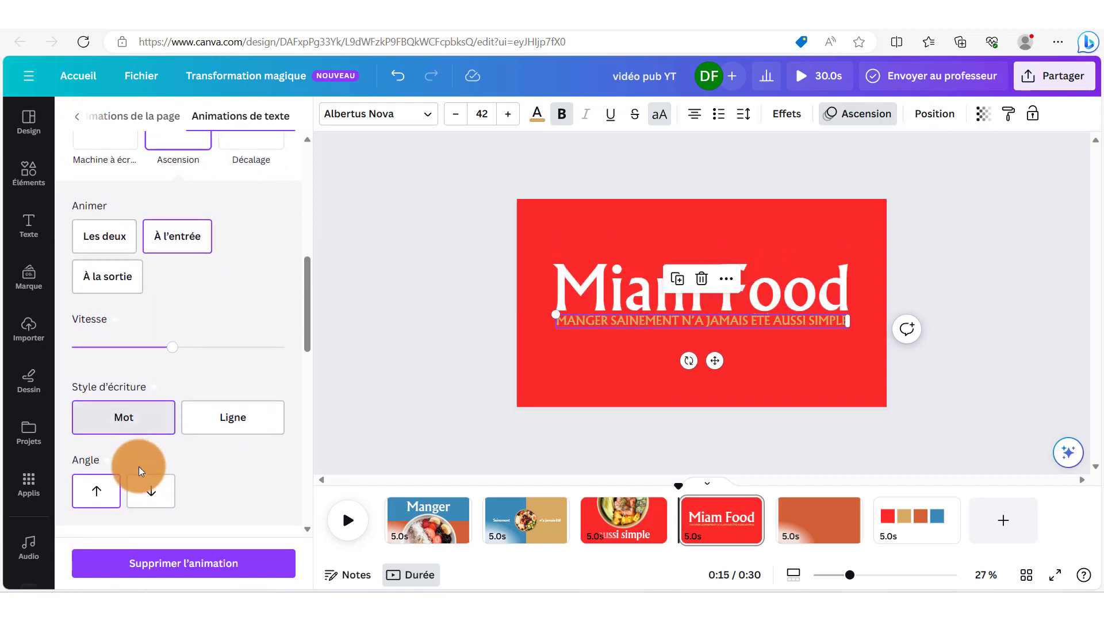
click(123, 430)
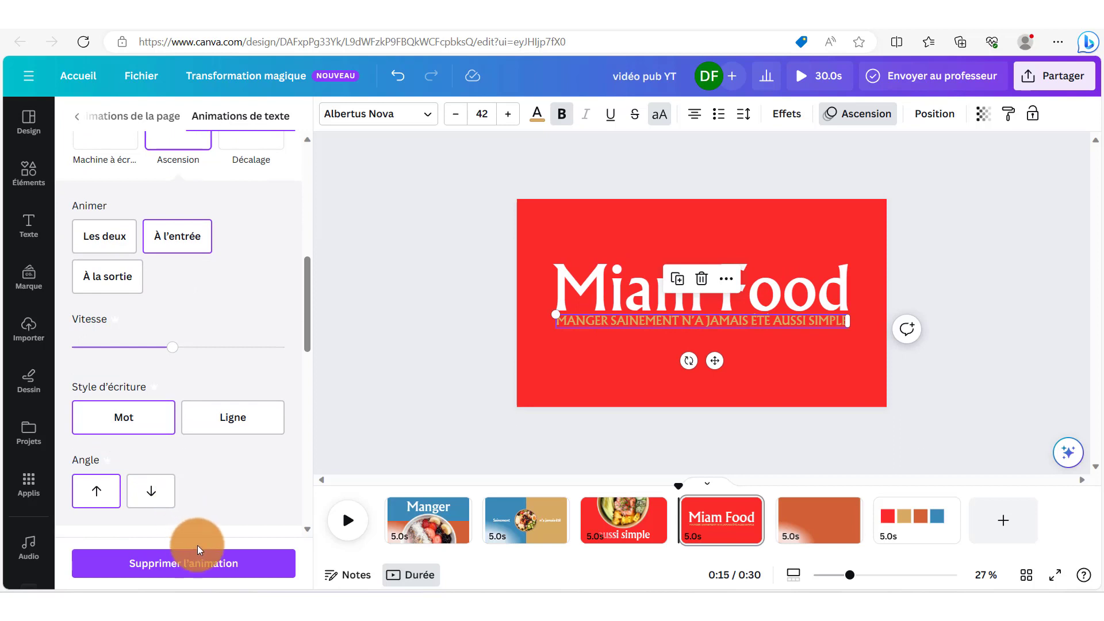
click(588, 354)
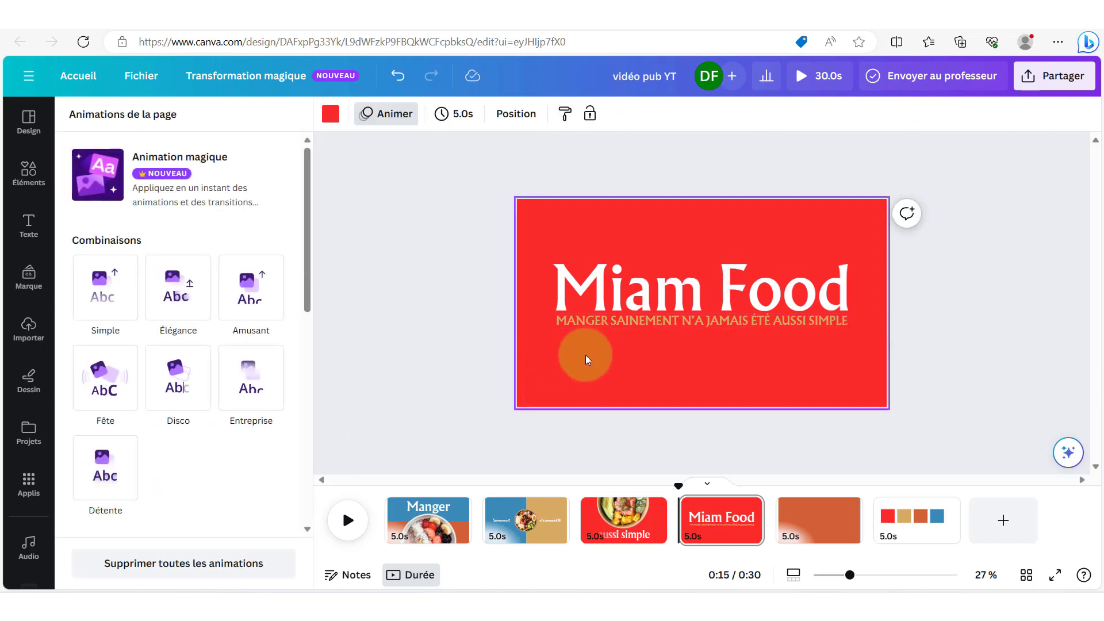
Delete the last page containing the four colour palette squares
click(423, 509)
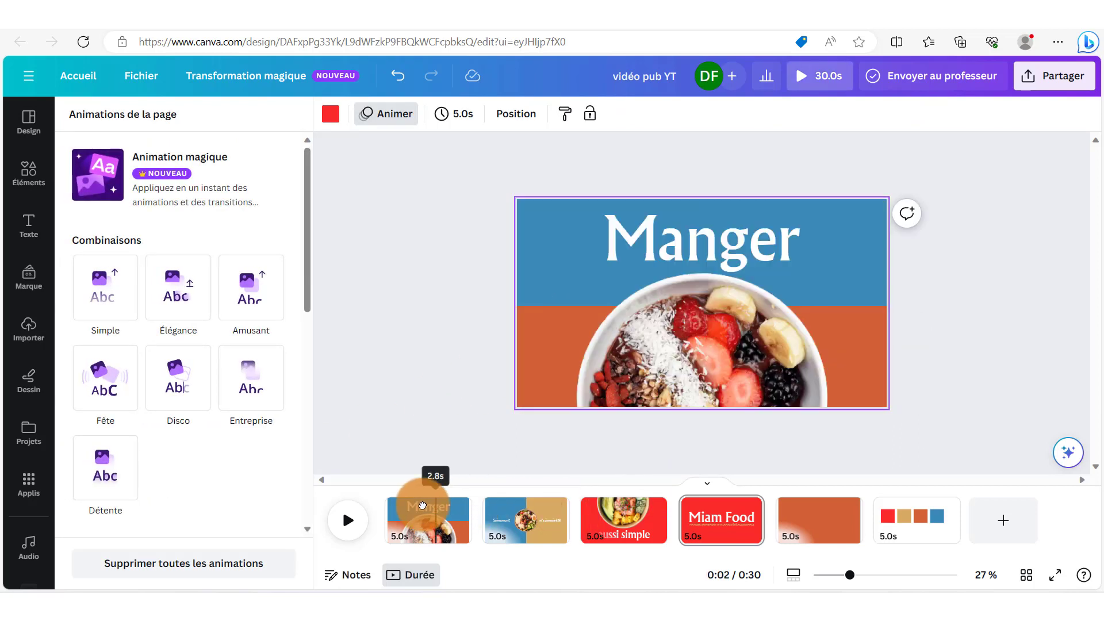
click(364, 512)
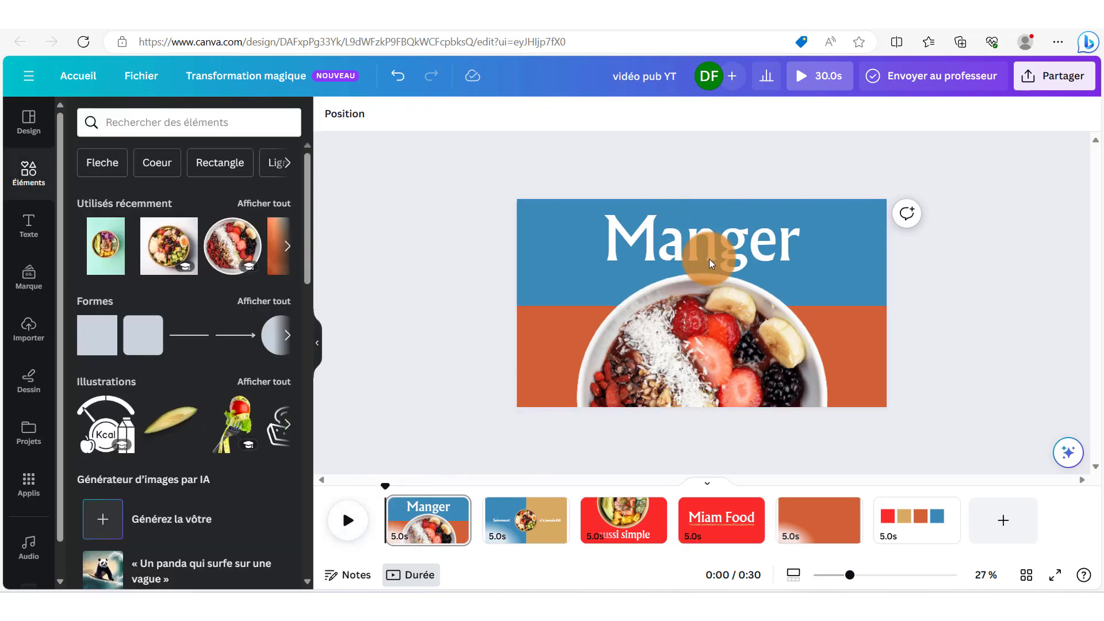
click(945, 509)
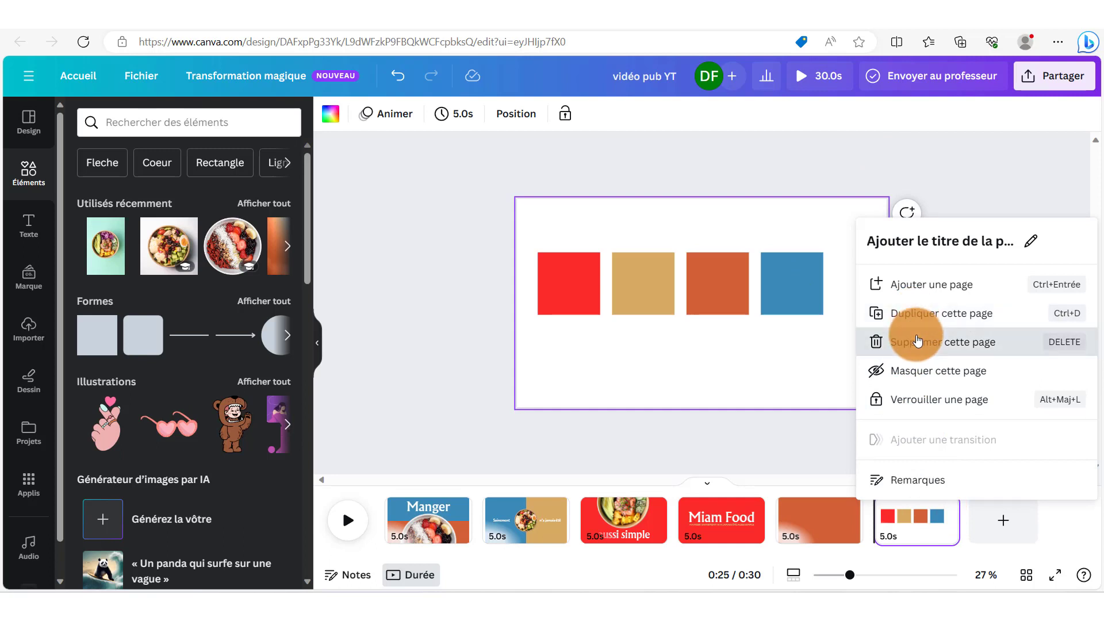
click(918, 341)
Extend the "Manger" text box on the first page downward with an extra blank line
click(429, 517)
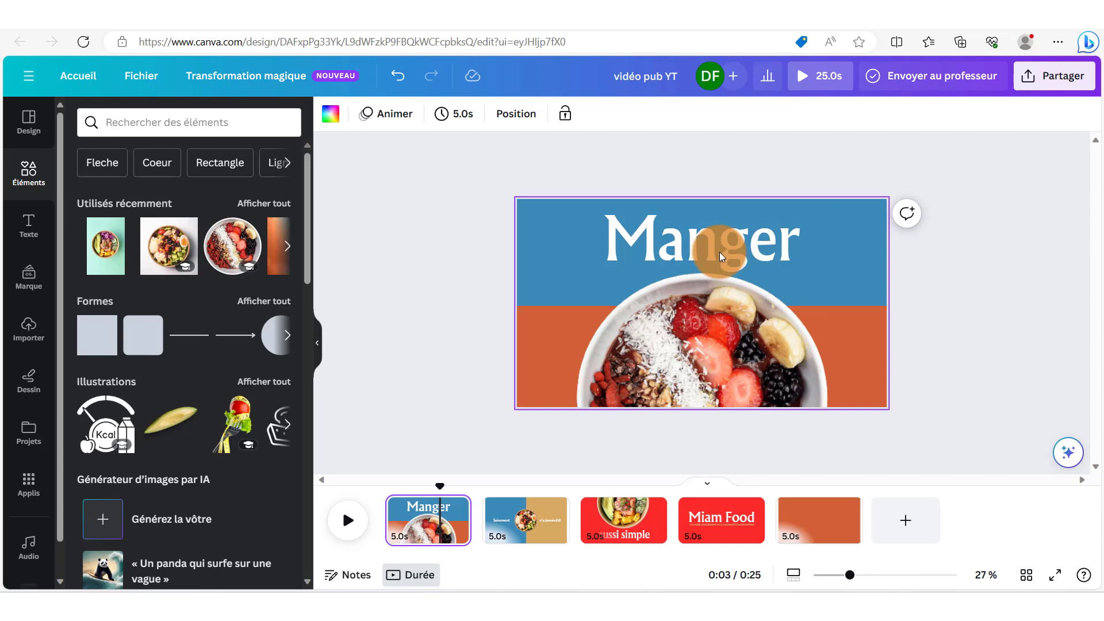
click(754, 227)
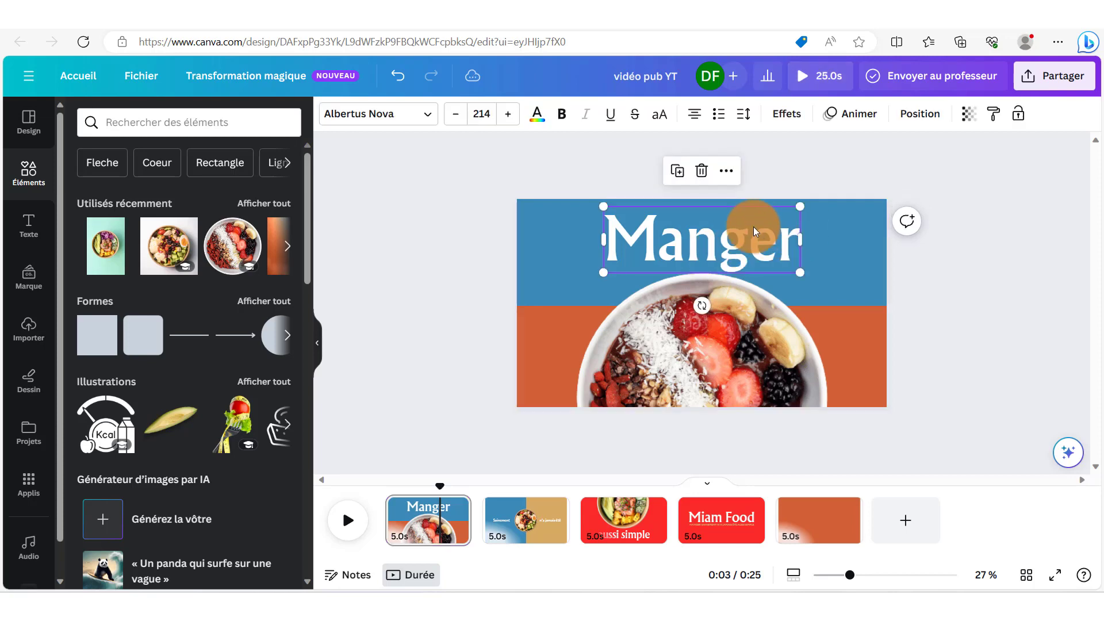
click(792, 247)
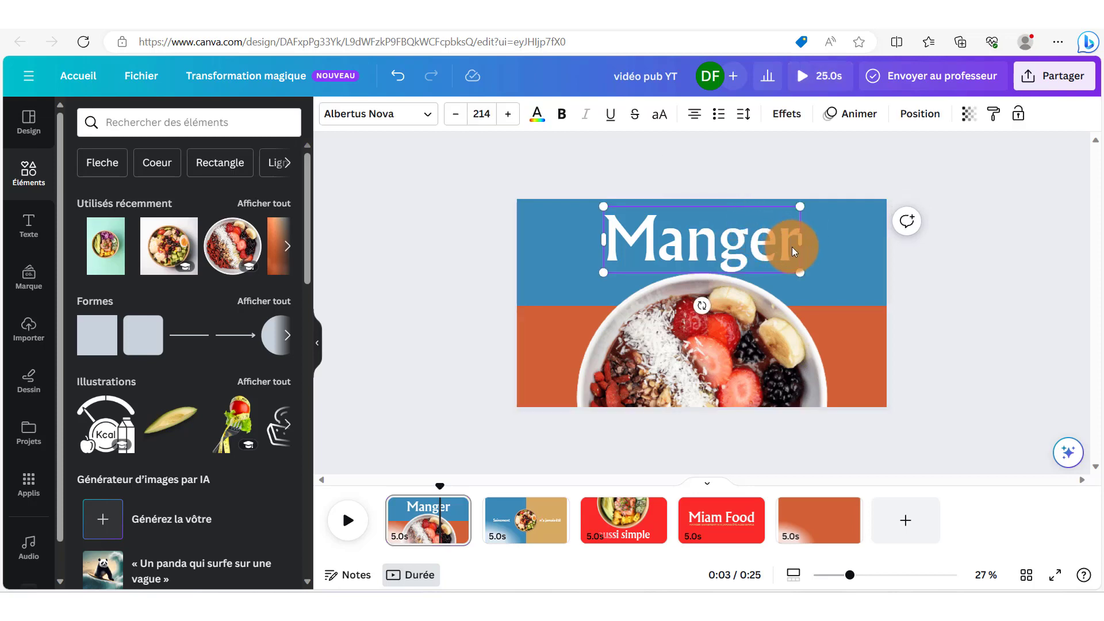
key(Return)
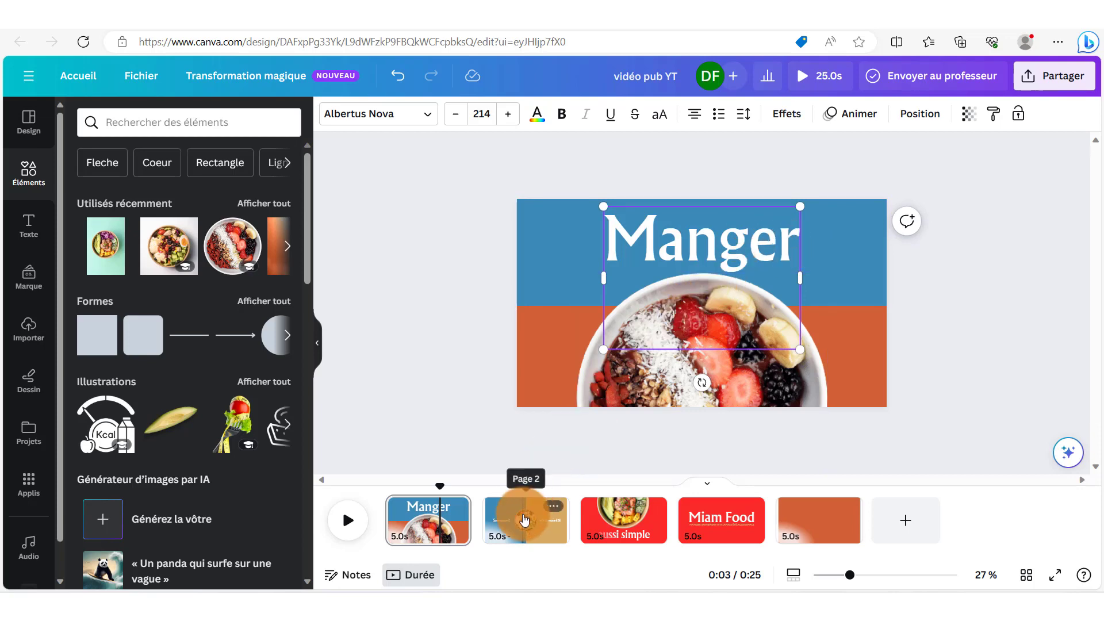
Enlarge the "aussi simple" text box on the third page with an extra blank line and more width
click(627, 521)
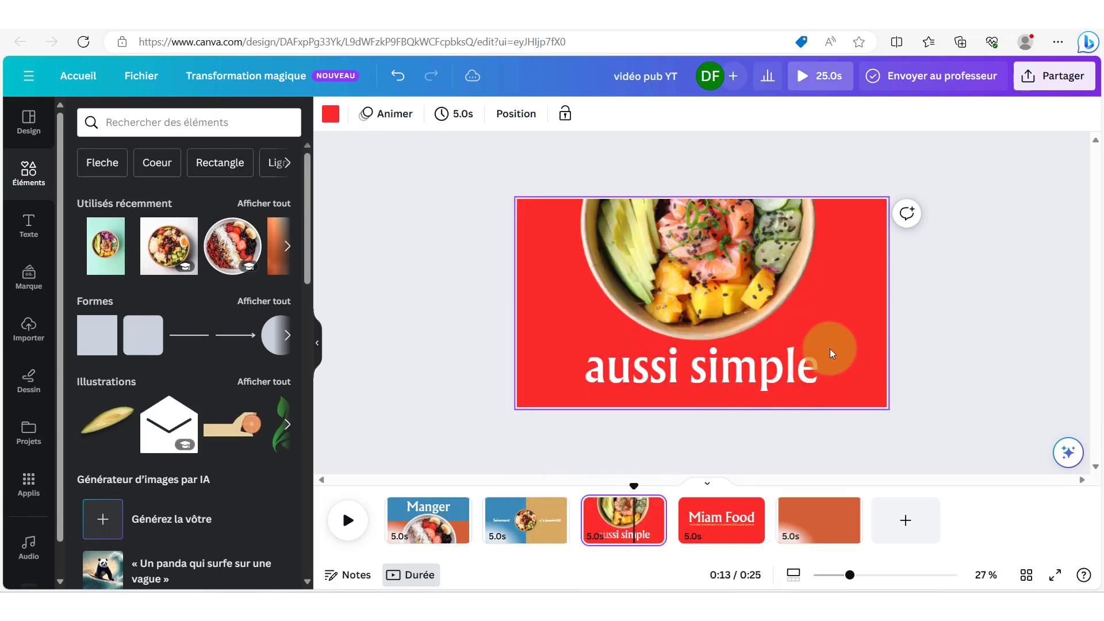
click(816, 364)
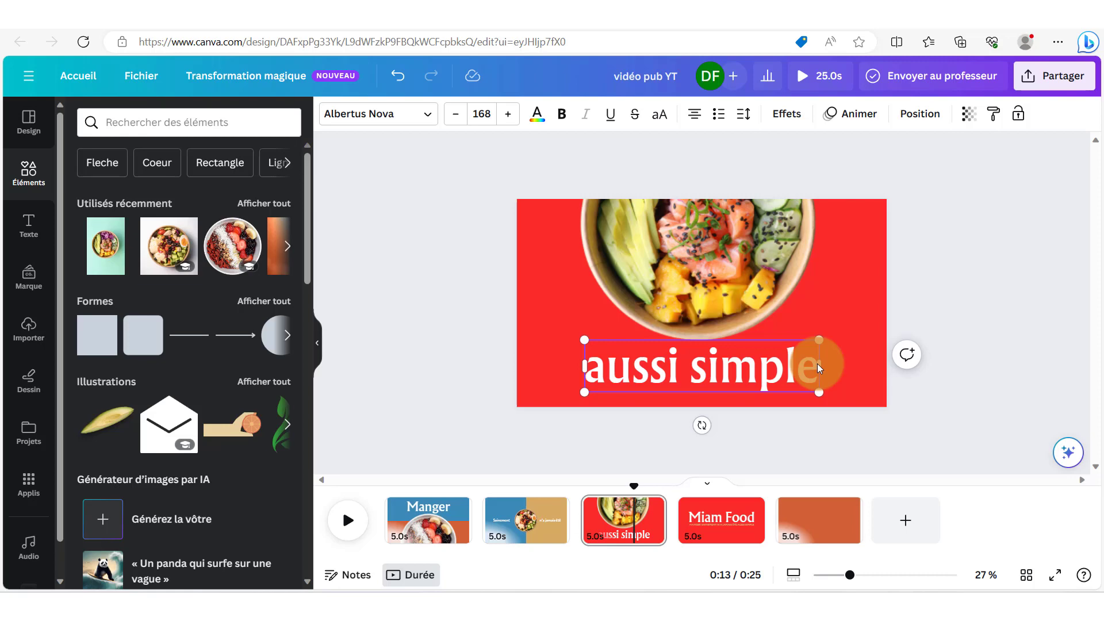
drag(824, 367, 853, 370)
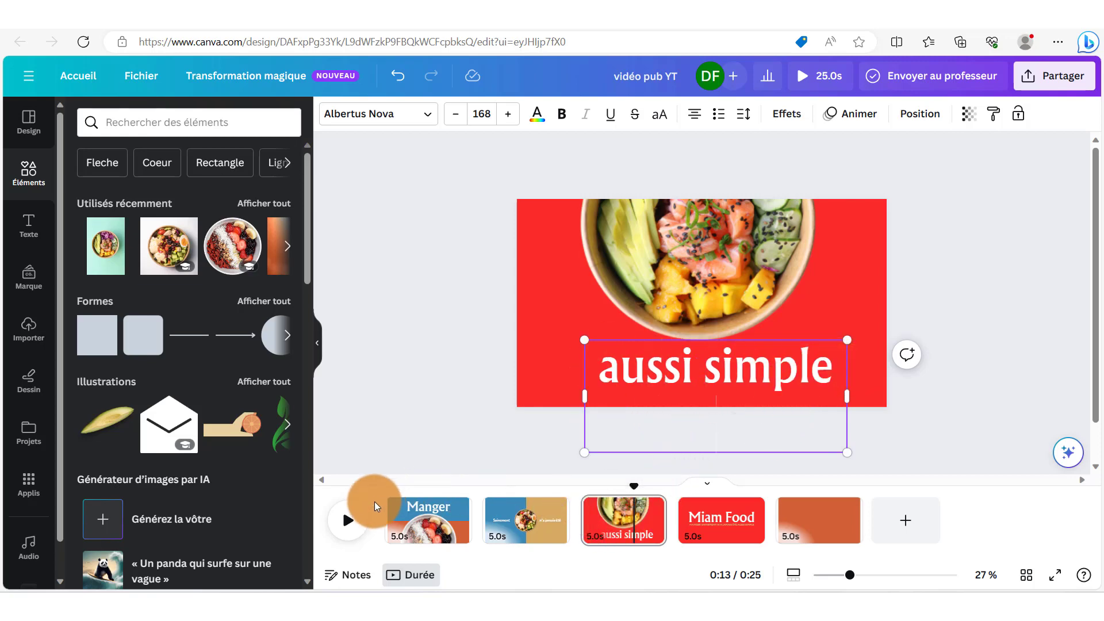
Copy the "Manger" text and the fruit bowl from the first page onto the second page
click(420, 515)
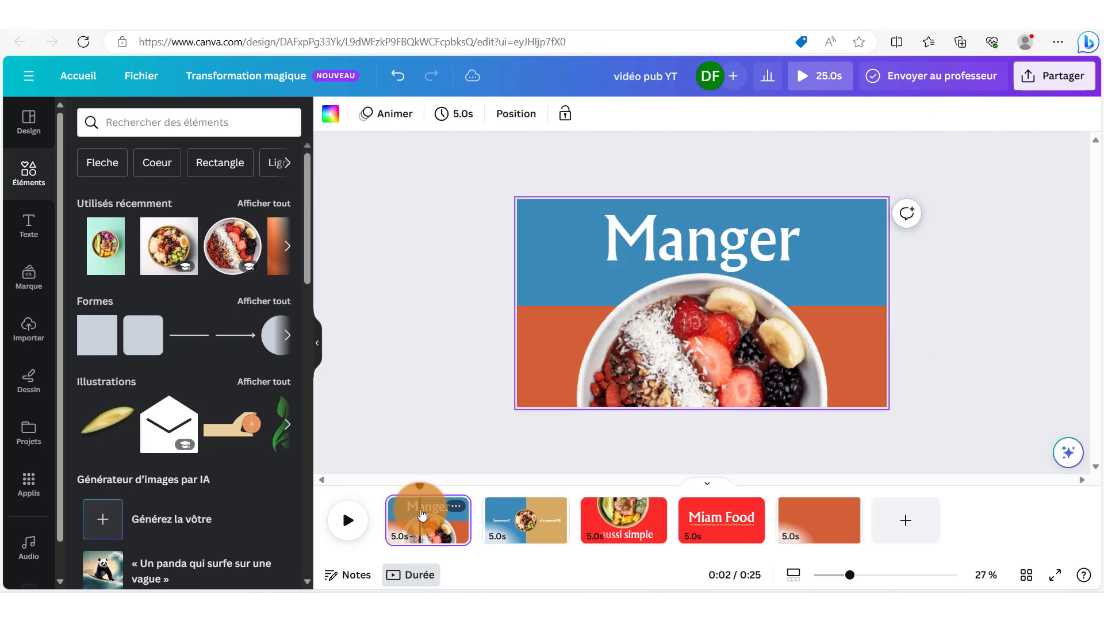
click(639, 244)
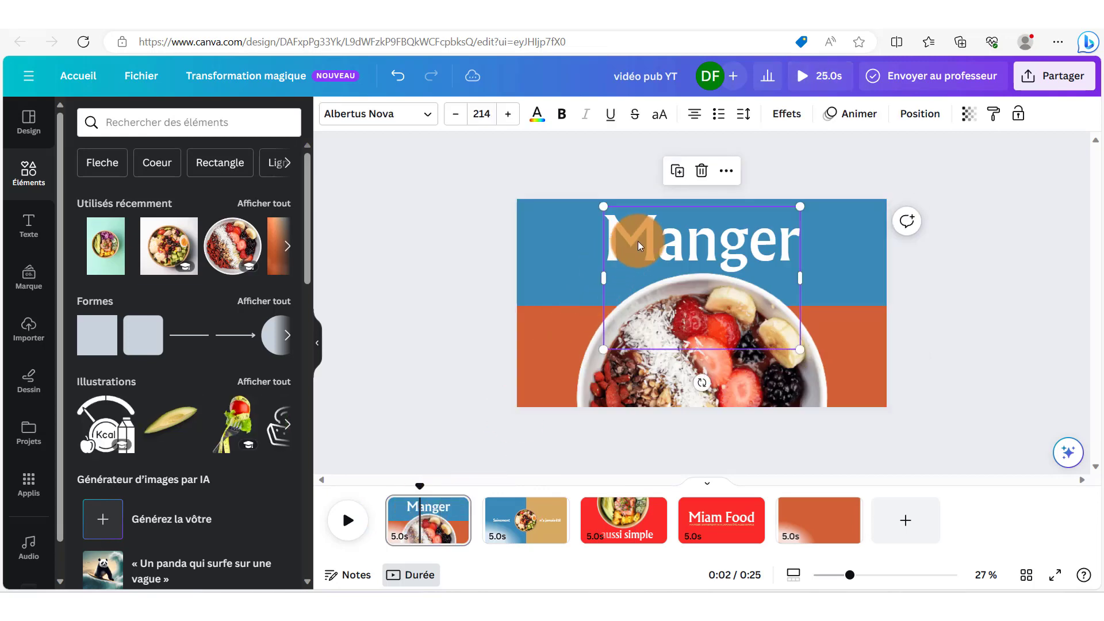
shift+click(636, 381)
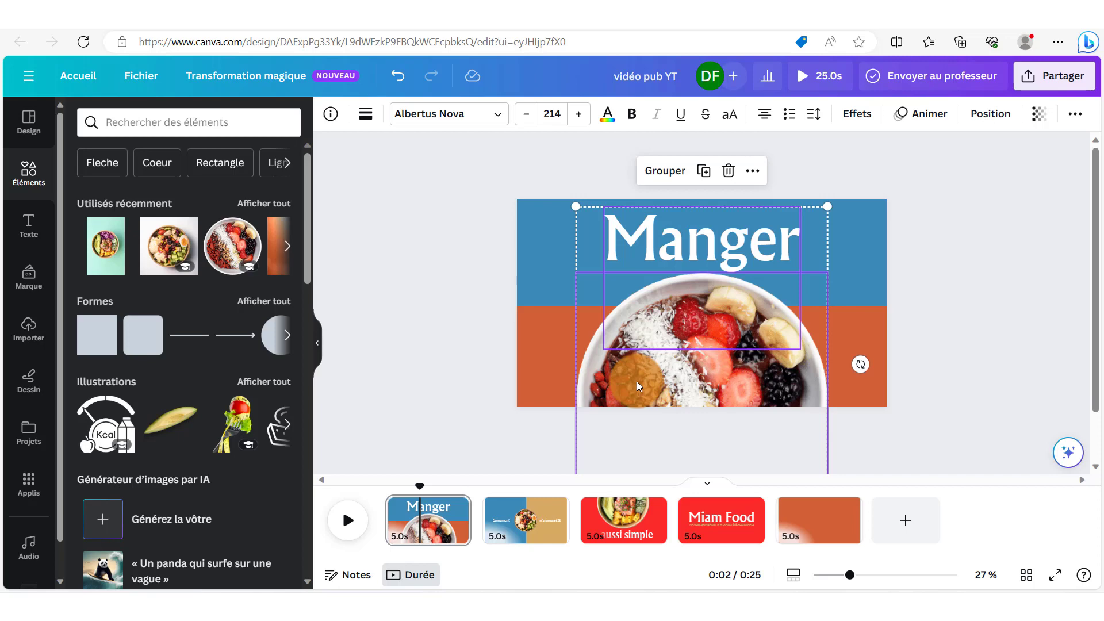
click(525, 521)
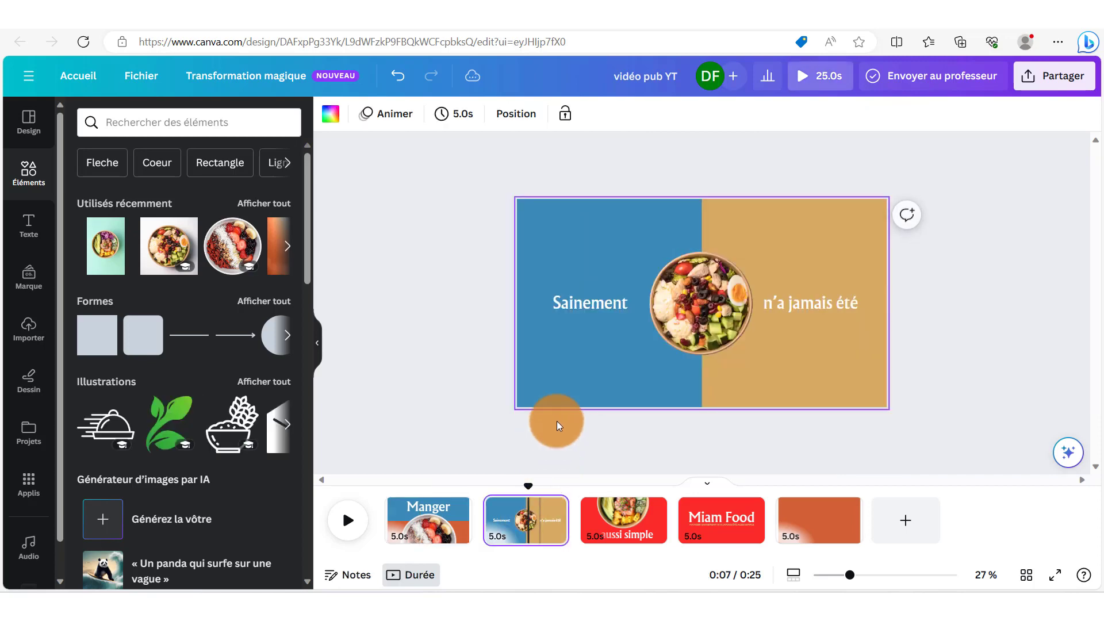
click(634, 258)
drag(634, 257, 588, 258)
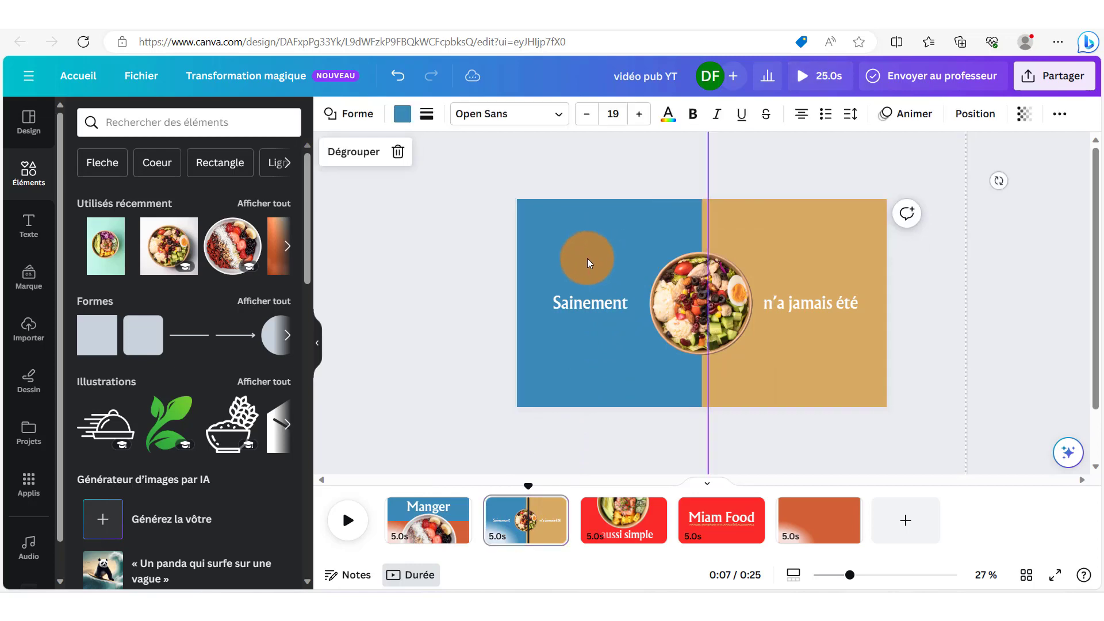
key(ctrl+v)
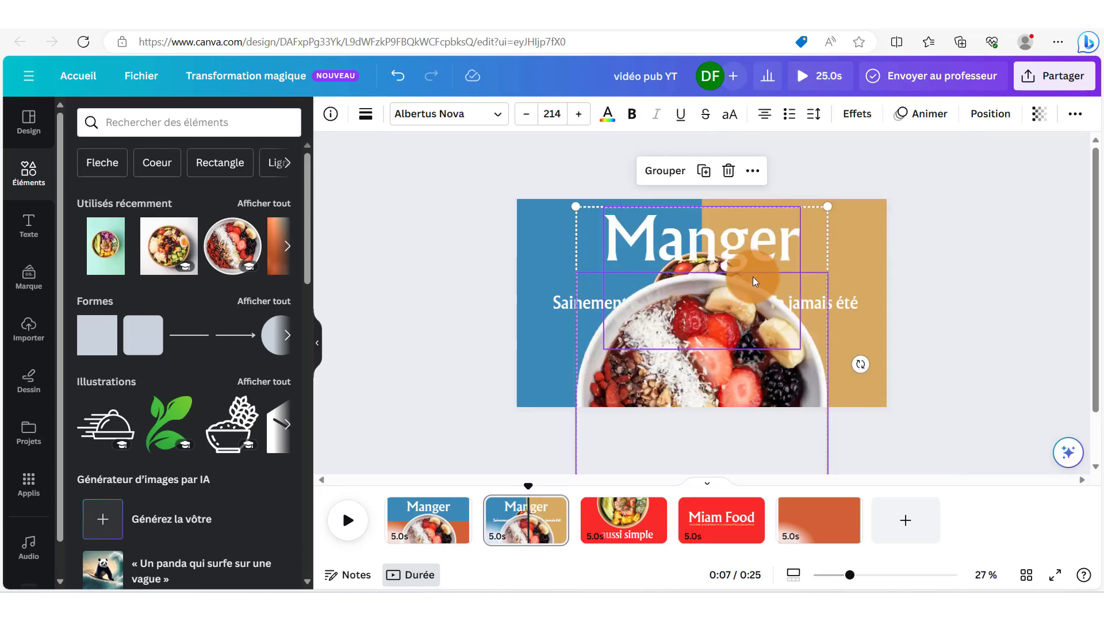
Move the copied "Manger" text straight up on the second page until its letters lie outside the page
click(888, 230)
click(709, 234)
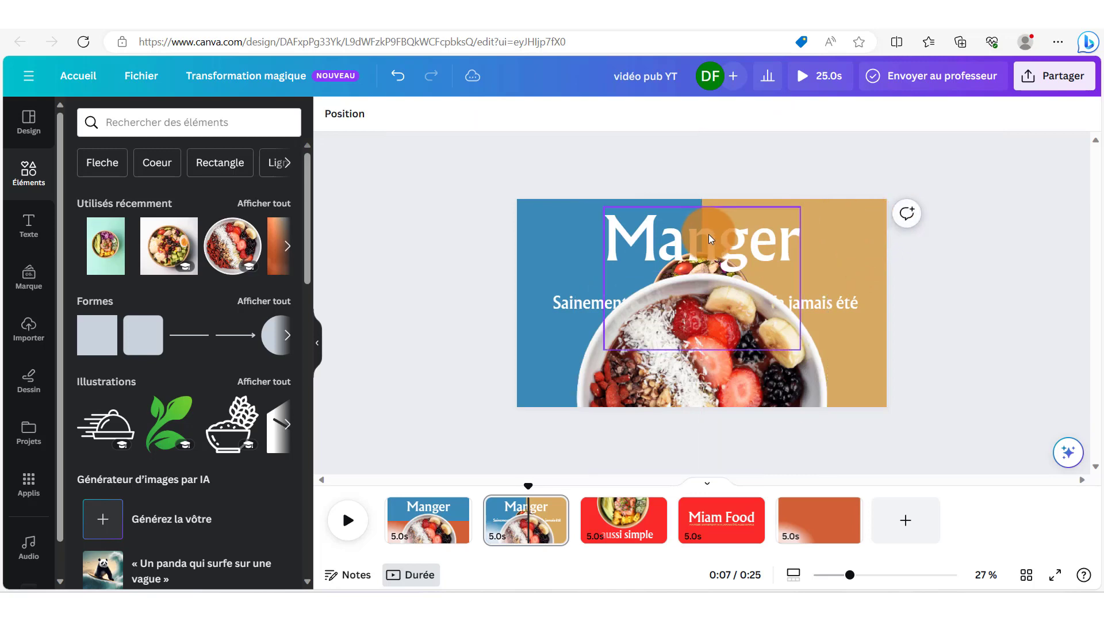
click(707, 235)
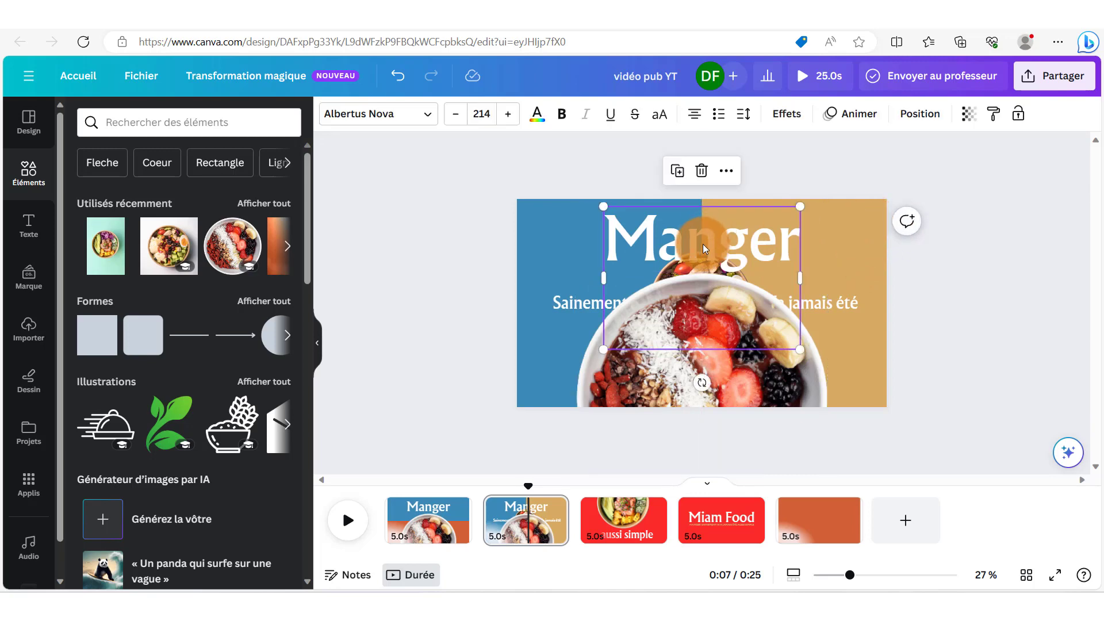
drag(698, 248, 698, 173)
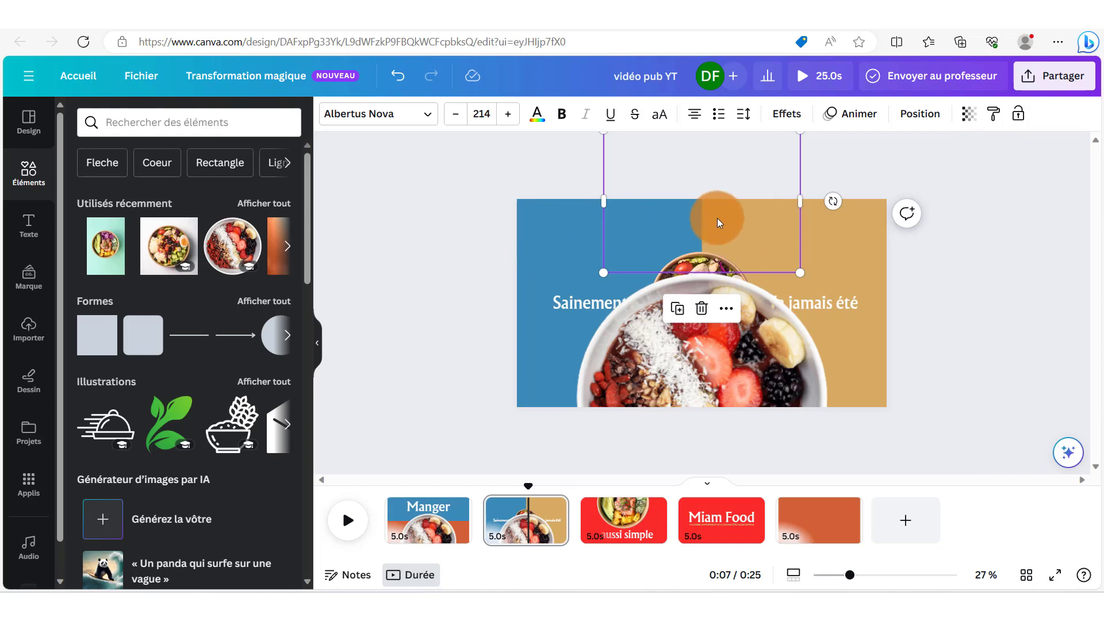
Rotate the copied fruit bowl to a tilted, nearly upside-down angle and move it straight up off the second page
click(645, 324)
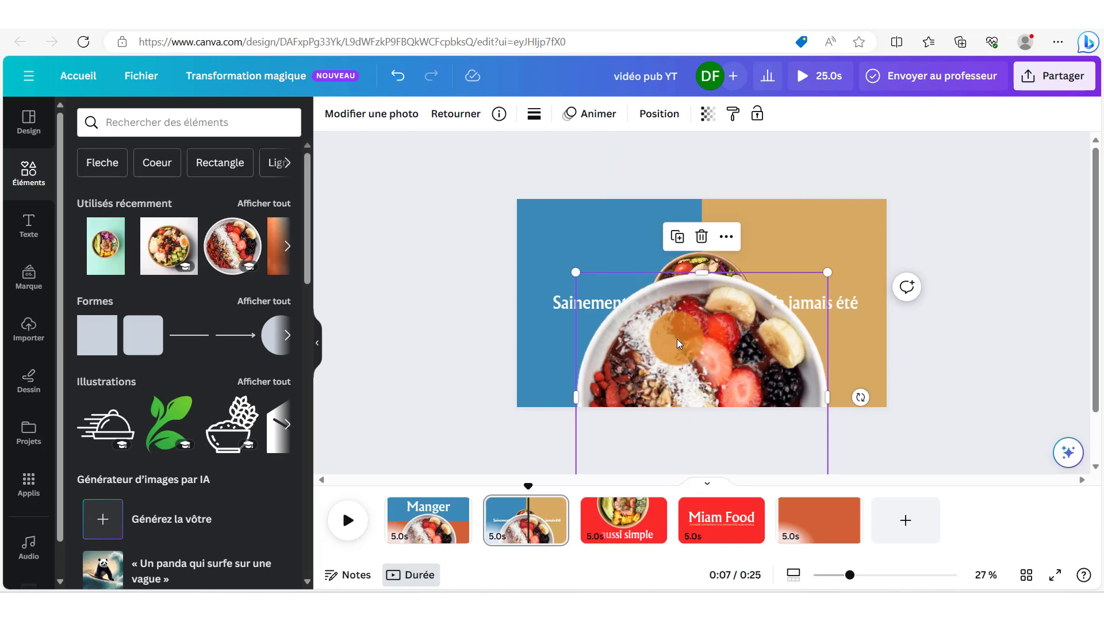
drag(861, 397, 537, 285)
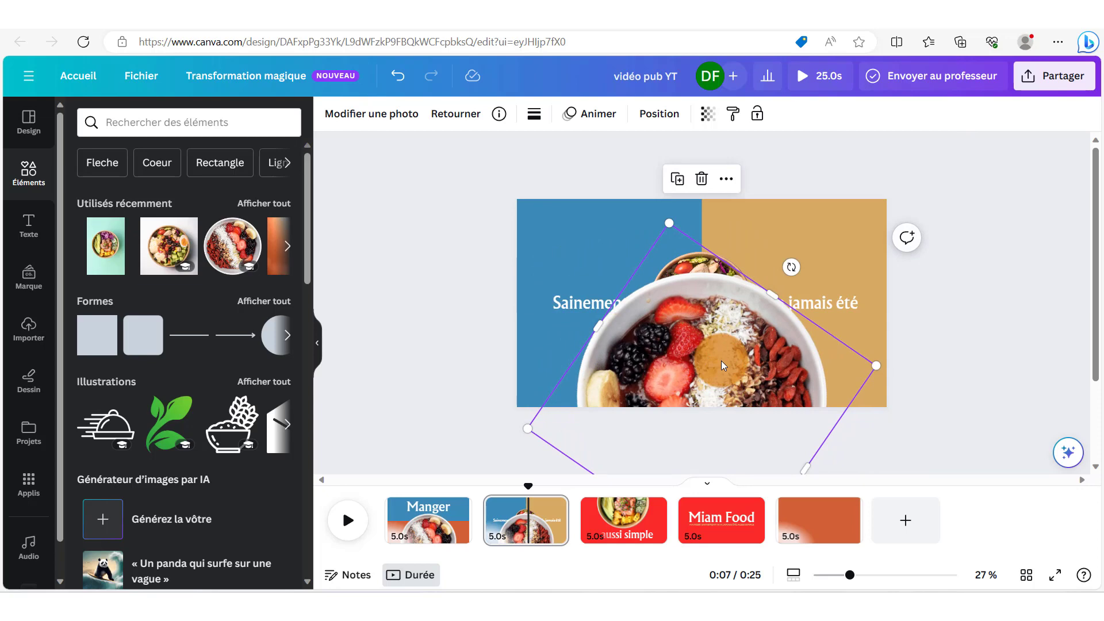
drag(710, 375, 711, 127)
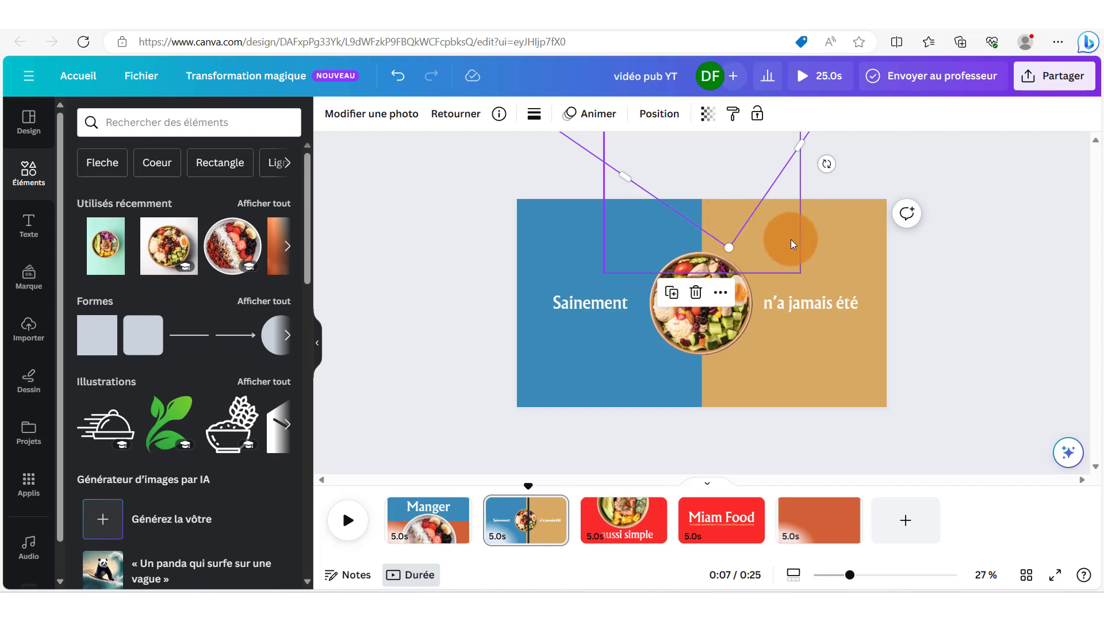
Copy the "sainement" and "n'a jamais été" texts and the salad bowl from the second page onto the first page
key(ctrl+z)
drag(705, 302, 816, 306)
click(417, 516)
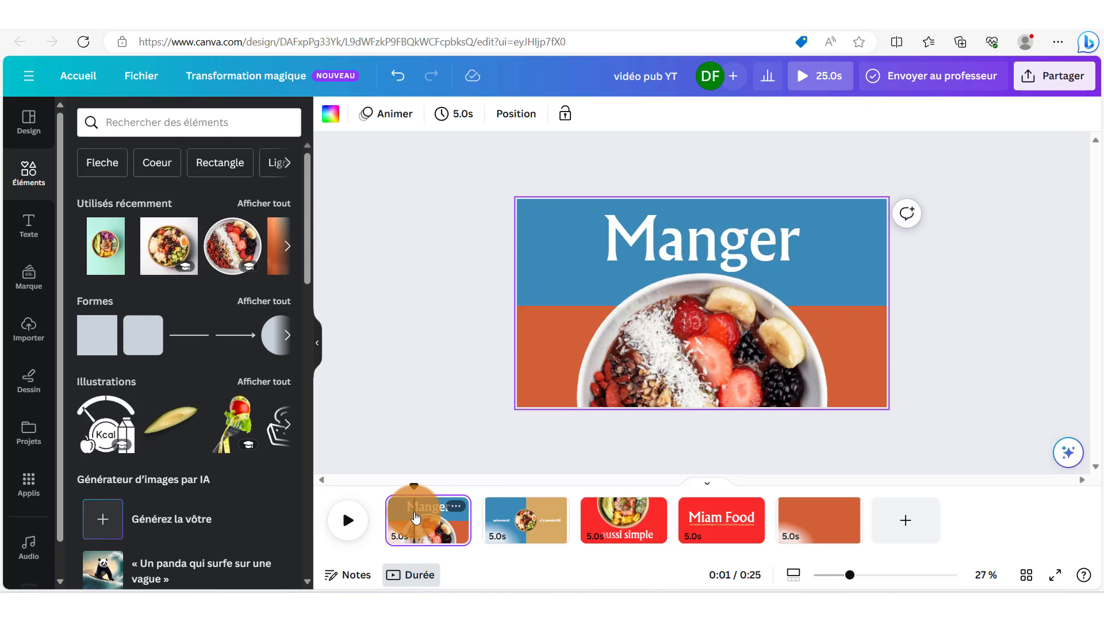
key(ctrl+v)
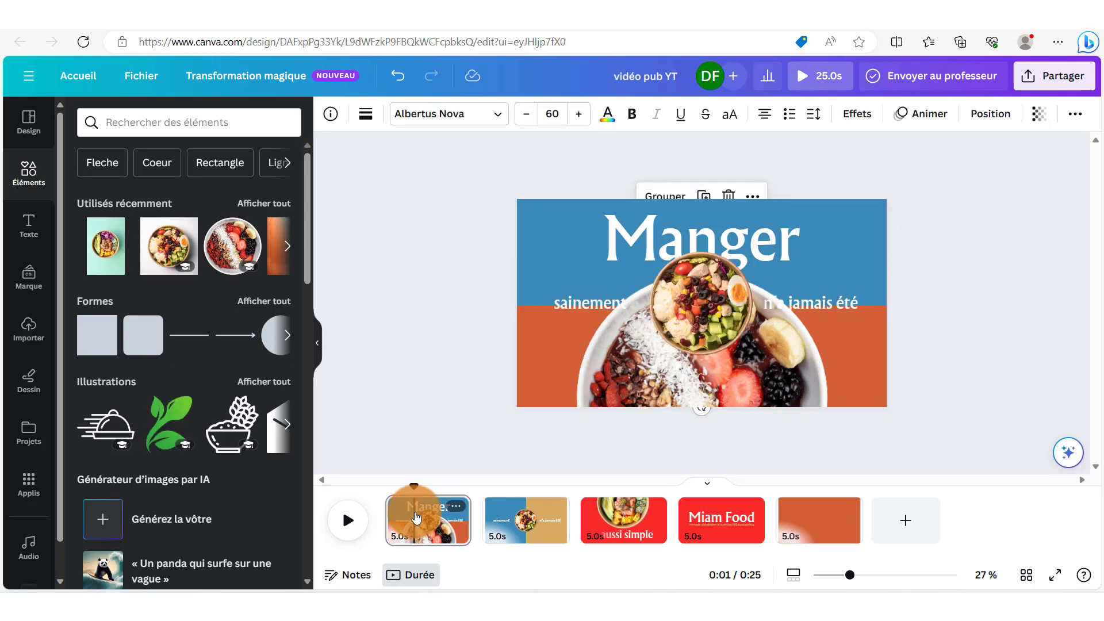
Enlarge both copied texts together to size 192 until they lie beyond the first page's sides, and shift them down to its lower edge
click(559, 309)
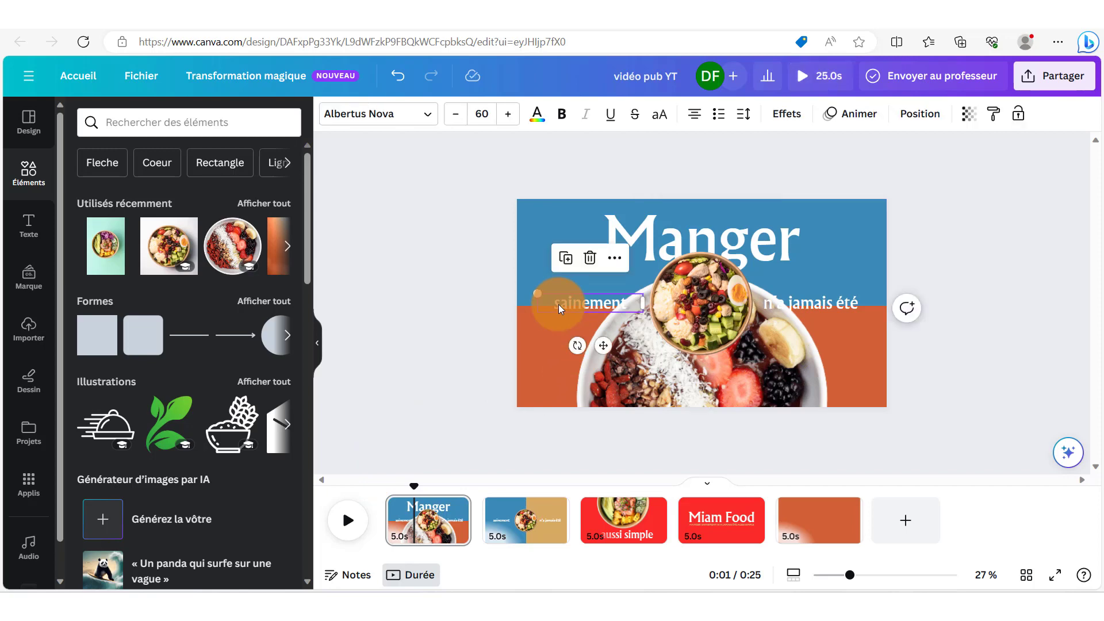
click(790, 307)
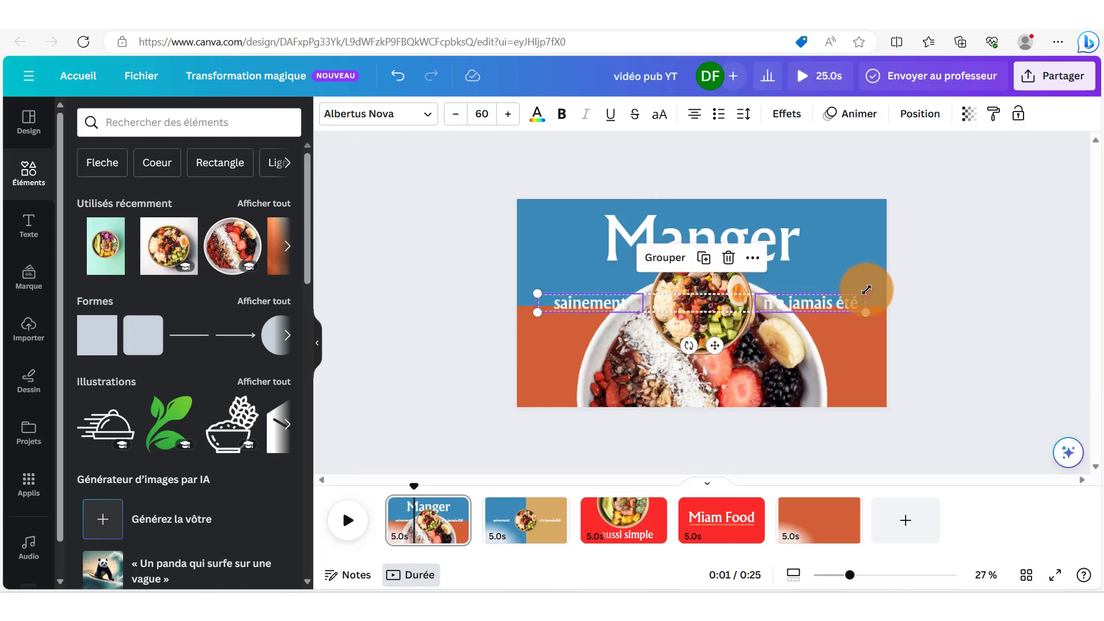
drag(867, 291, 1043, 229)
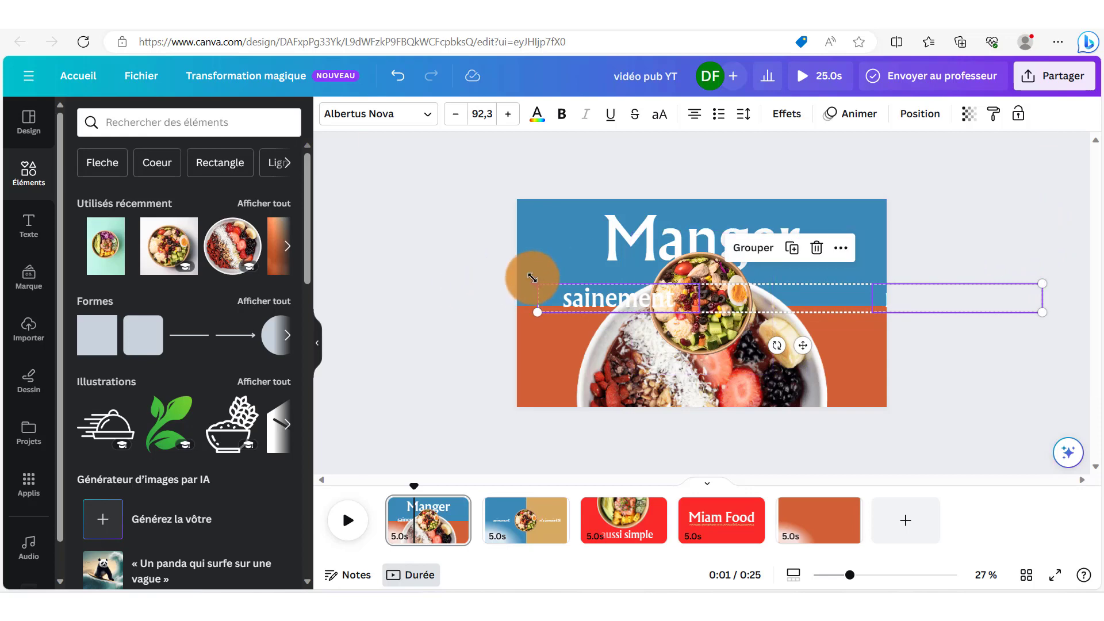
drag(536, 279, 295, 245)
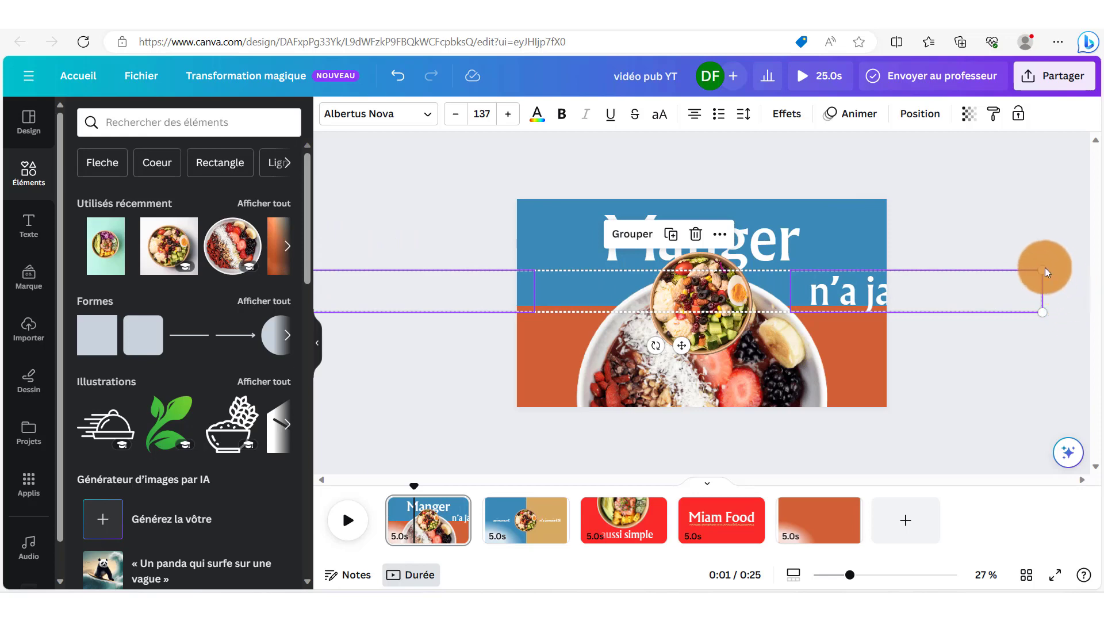
drag(1042, 266, 1100, 279)
drag(854, 288, 917, 278)
drag(434, 312, 638, 278)
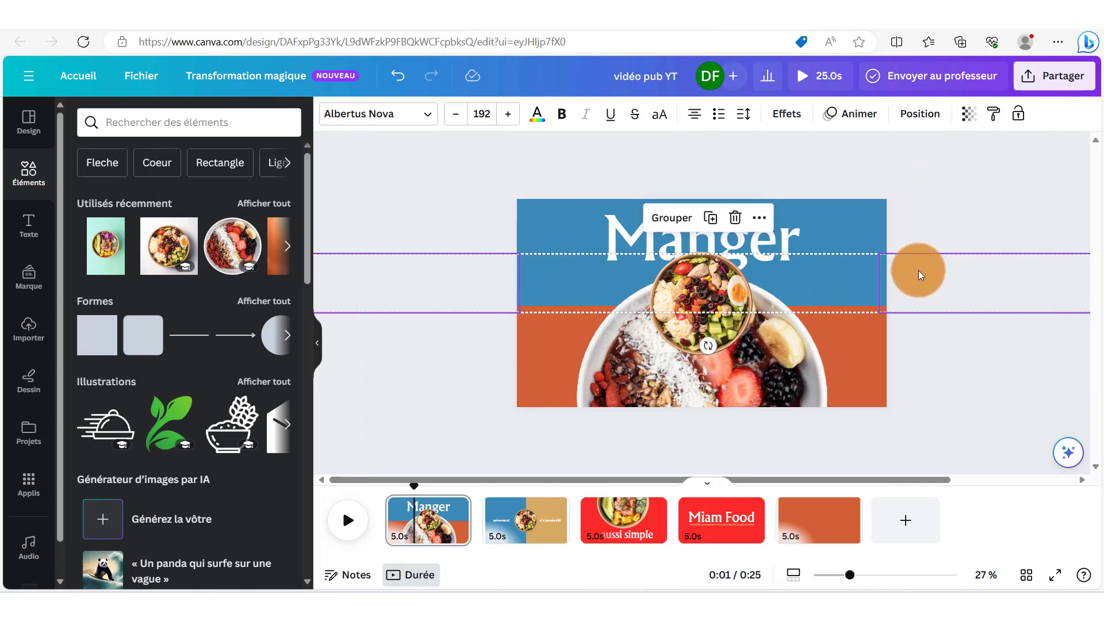
drag(919, 270, 917, 402)
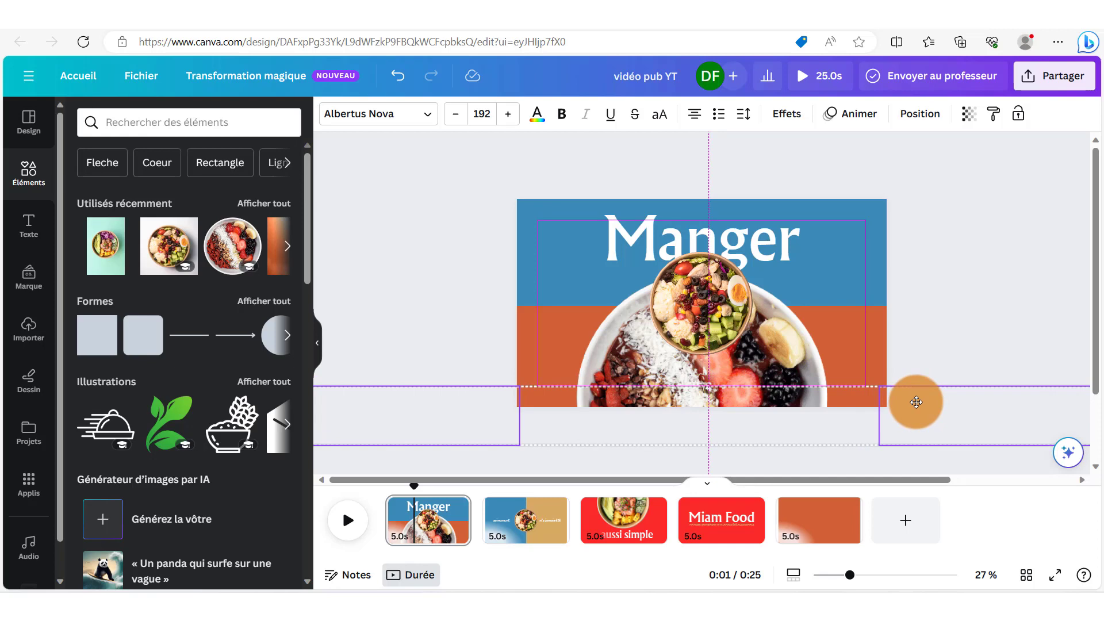
click(500, 404)
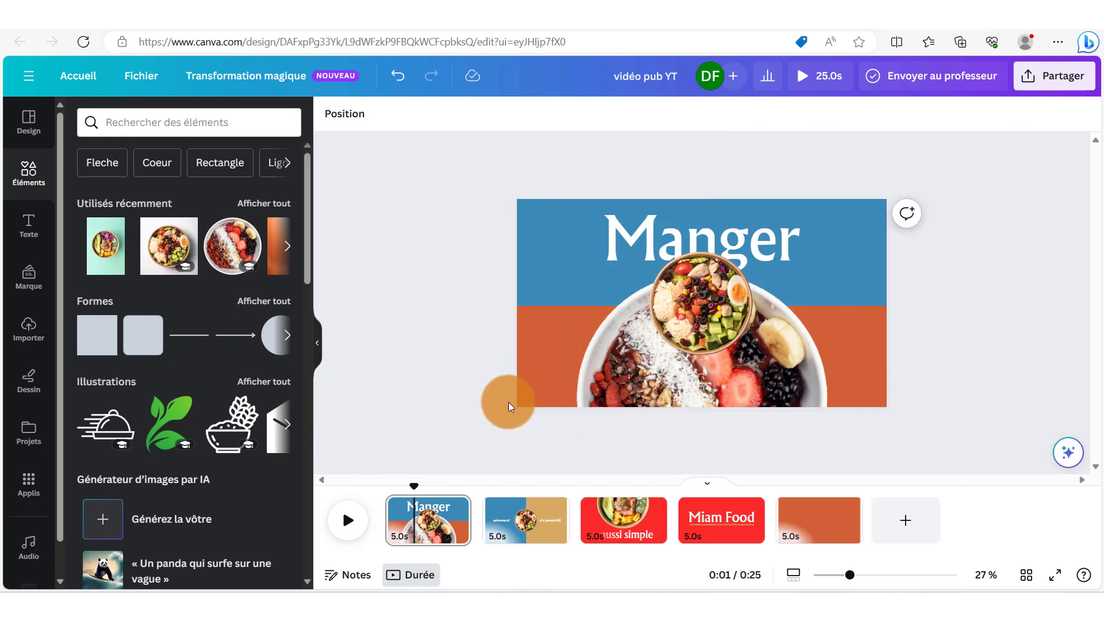
Enlarge the copied salad bowl on the first page, rotate it nearly upside down and move it off the page's lower-left corner
click(699, 301)
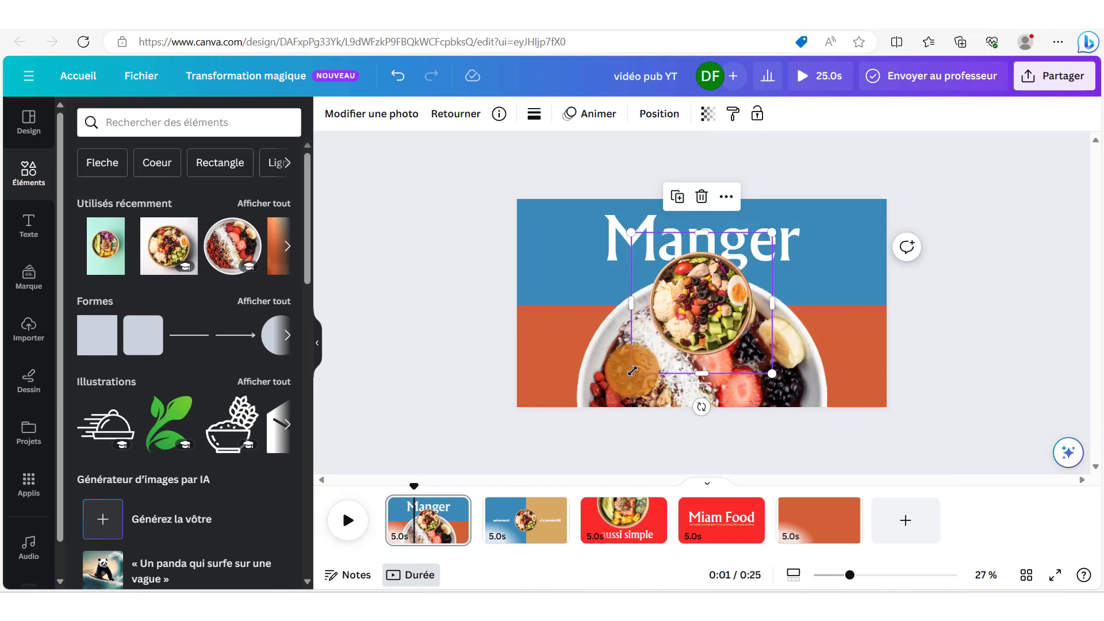
drag(632, 371, 341, 582)
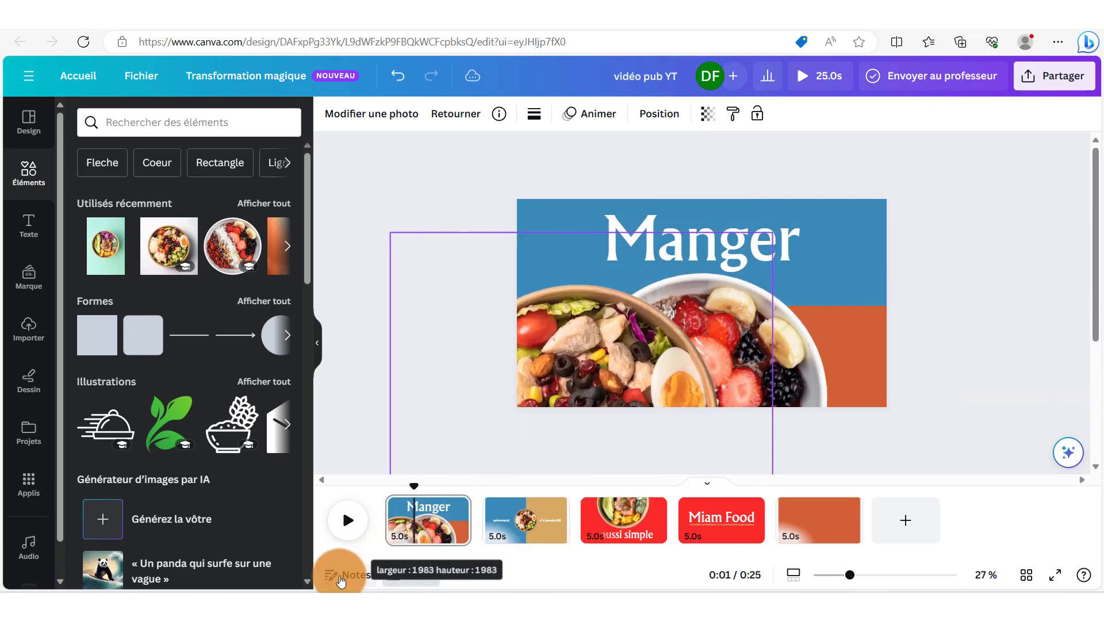
drag(633, 358, 756, 161)
drag(951, 205, 717, 436)
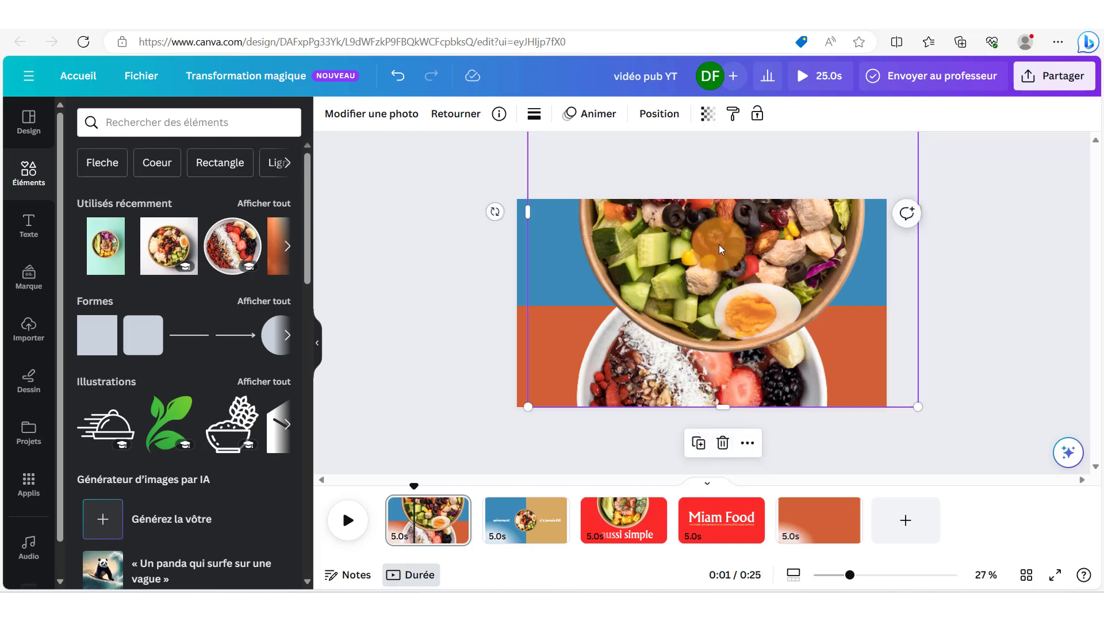
drag(713, 247, 480, 429)
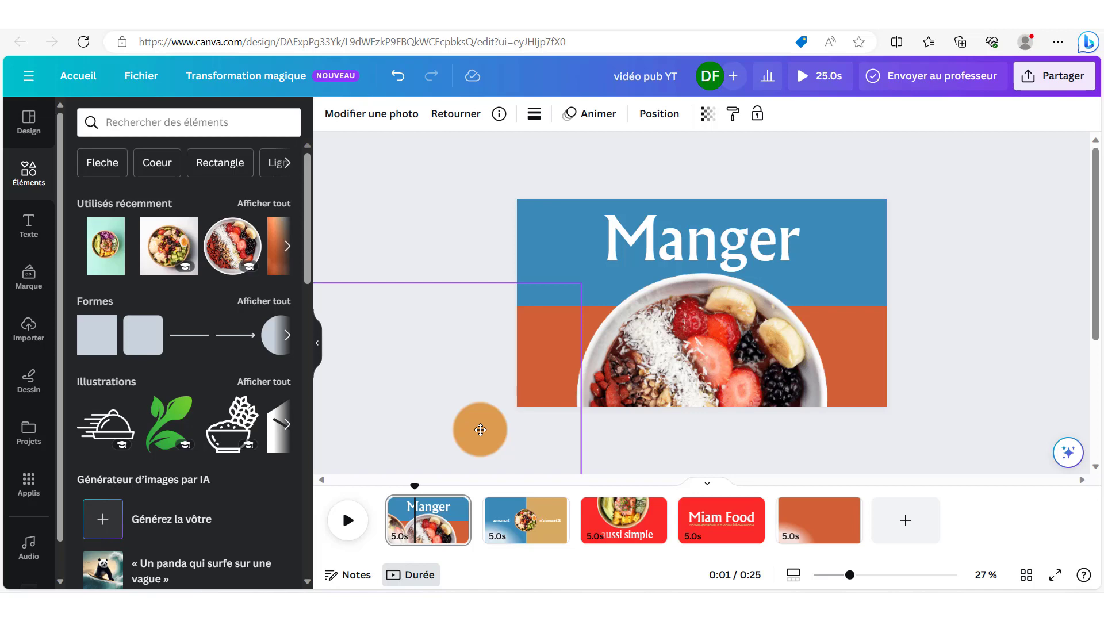
Copy "sainement", the salad bowl and "n'a jamais été" from the second page onto the third page
drag(480, 430, 516, 524)
click(578, 327)
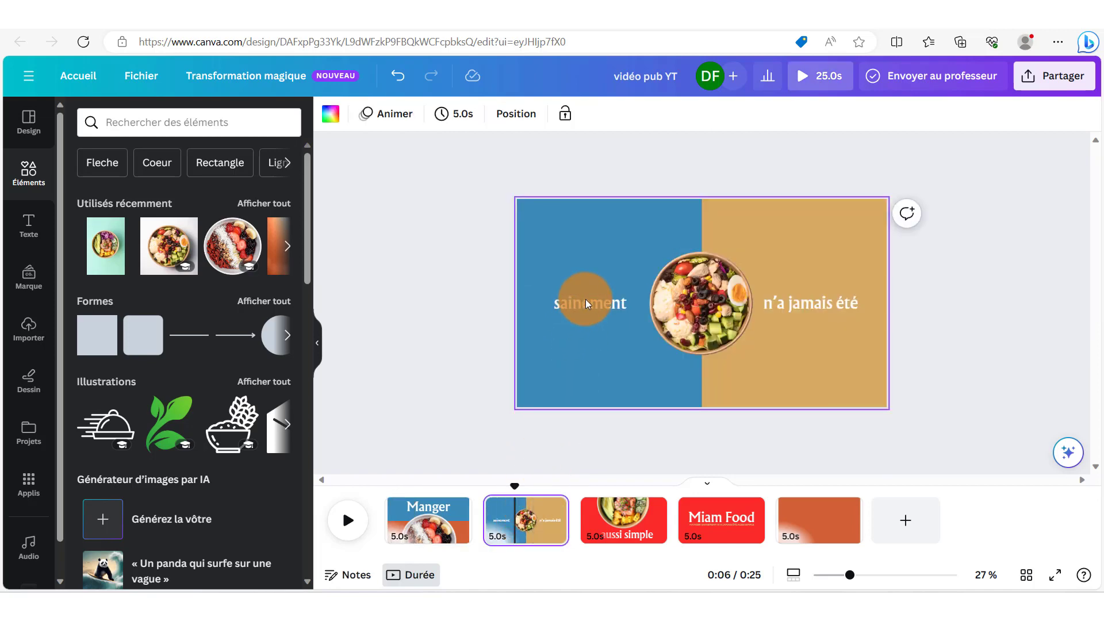
click(578, 305)
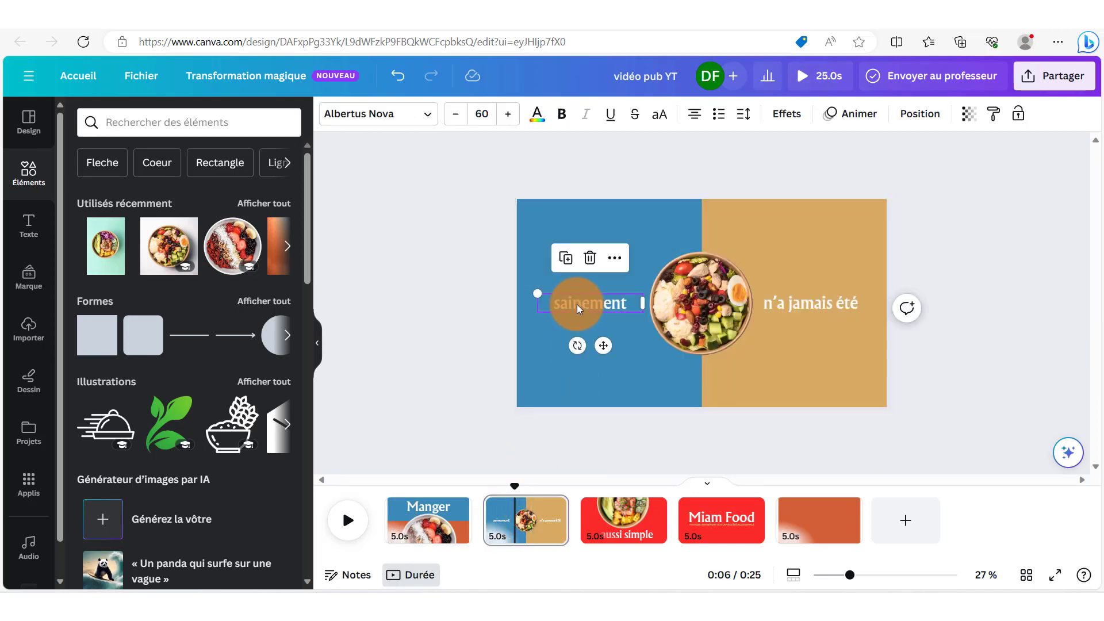
shift+click(727, 315)
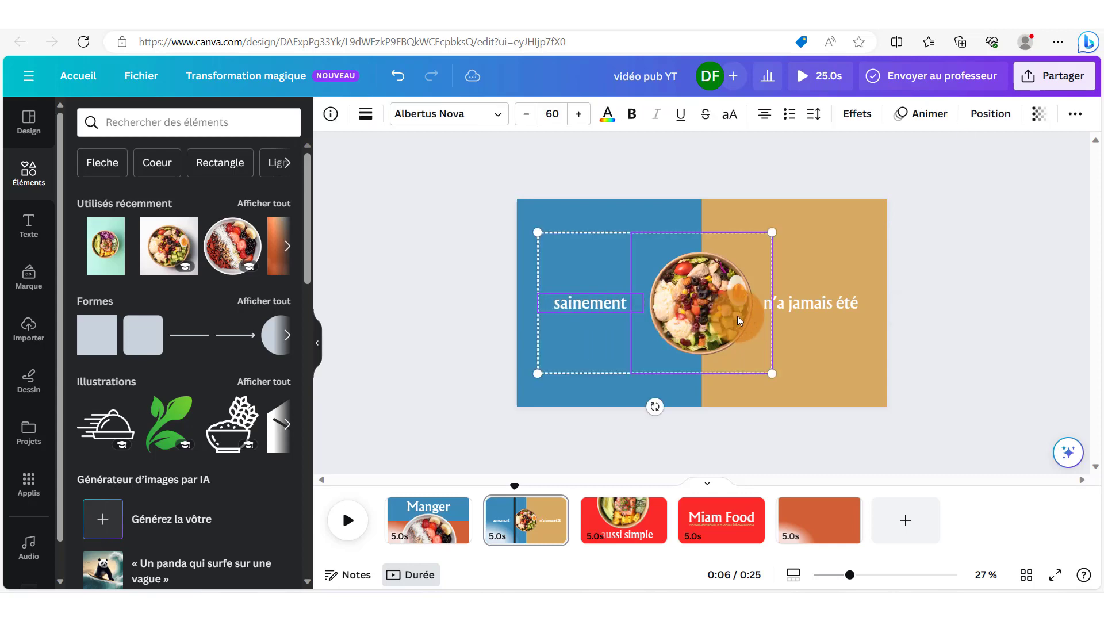
shift+click(815, 305)
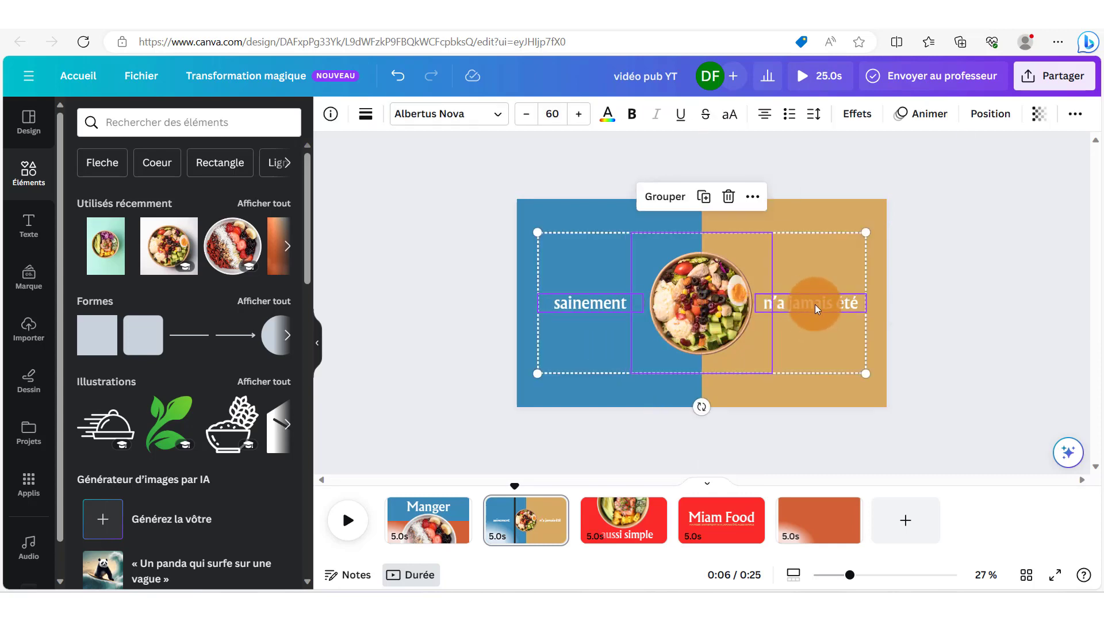
click(624, 518)
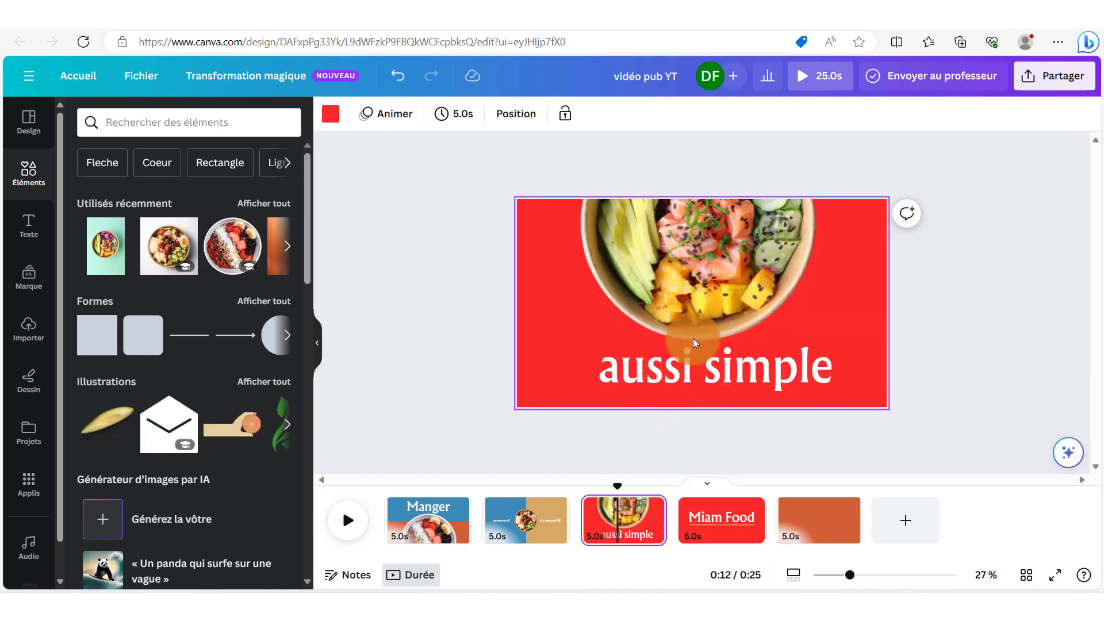
key(ctrl+v)
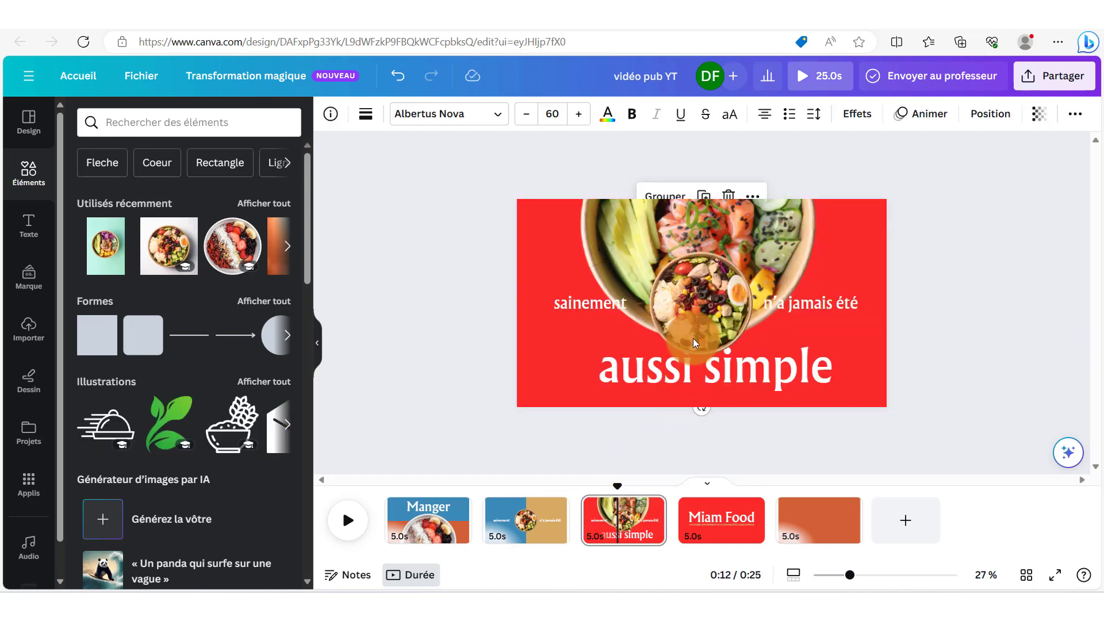
Enlarge the copied "sainement" and "n'a jamais été" texts together to size 177 until they lie outside both sides of the third page
click(563, 306)
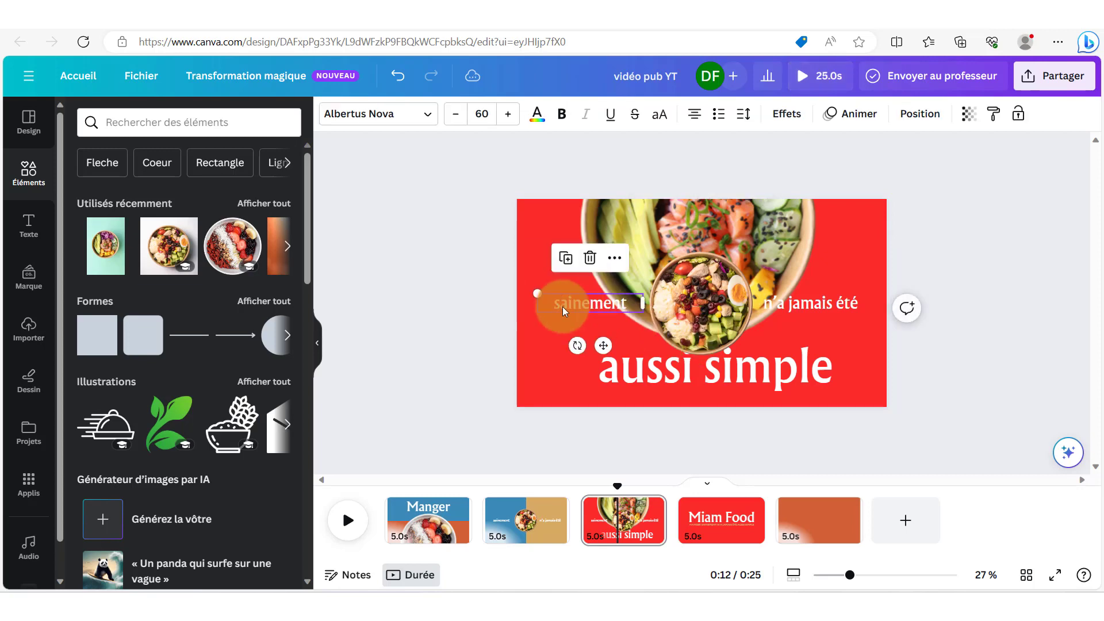
shift+click(778, 299)
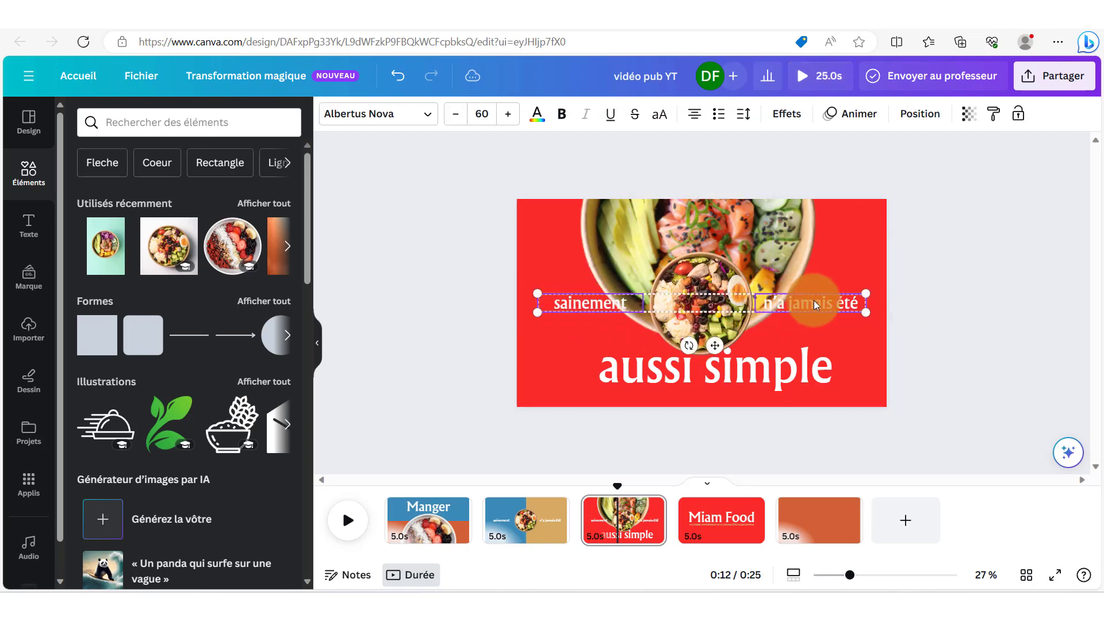
drag(868, 294, 1039, 223)
drag(537, 283, 95, 138)
drag(869, 292, 1010, 253)
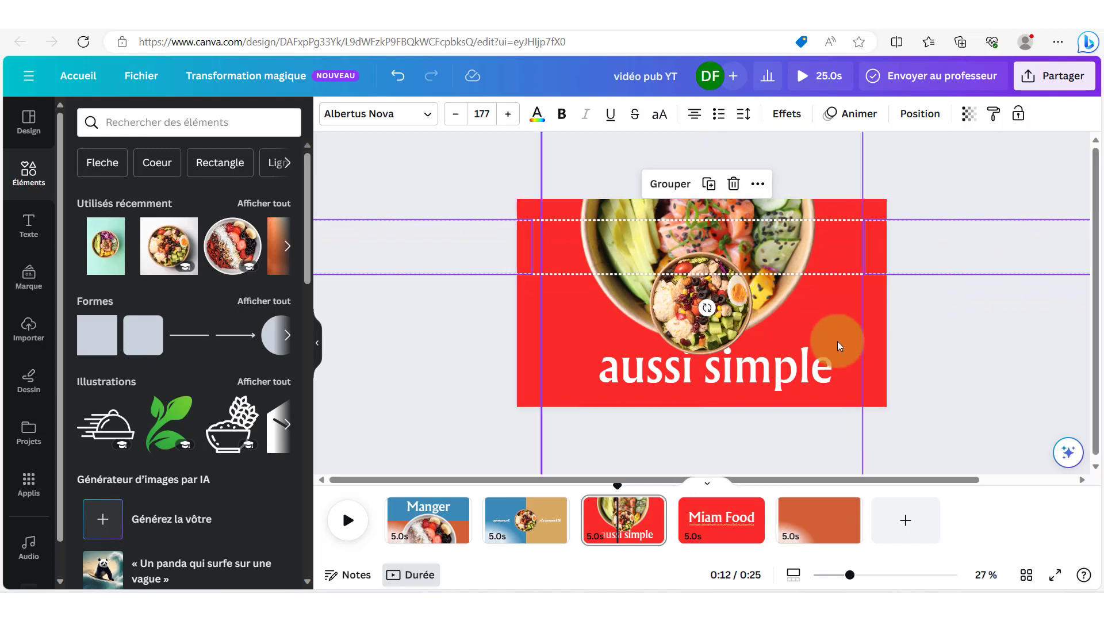
Rotate the copied salad bowl on the third page a quarter turn counter-clockwise, enlarge it and move it down off the page
click(759, 356)
drag(702, 414, 804, 304)
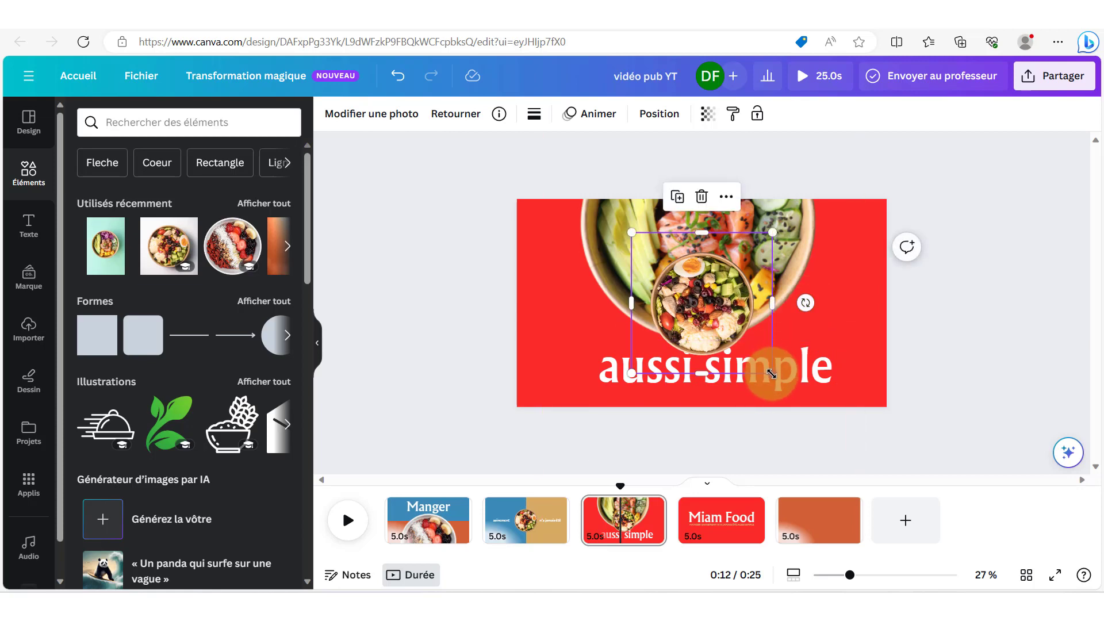
drag(771, 374, 843, 443)
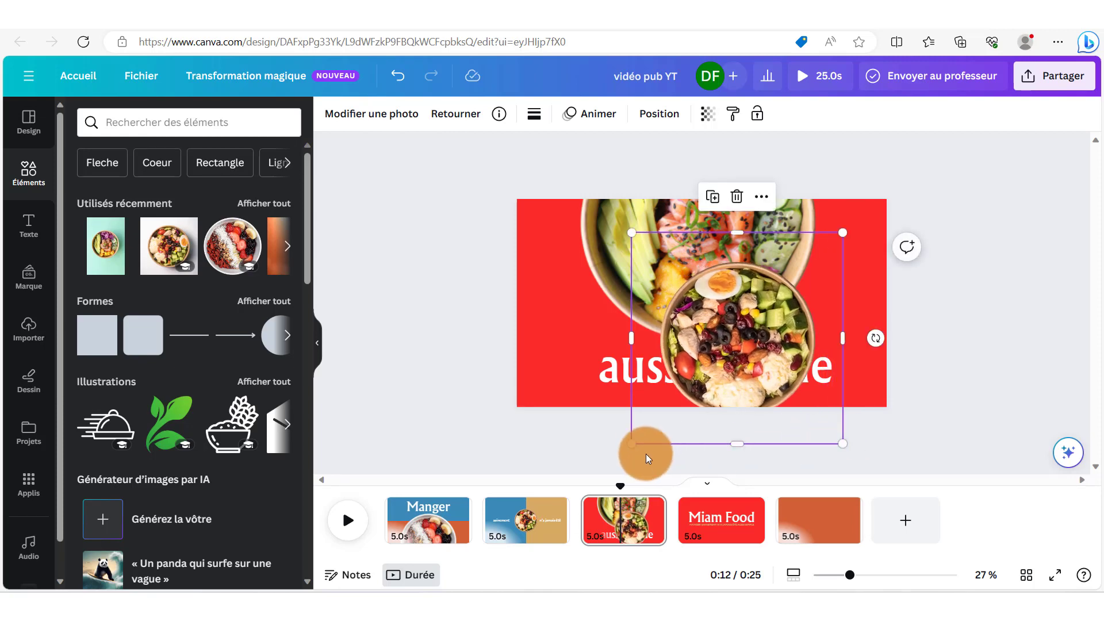
drag(632, 443, 601, 466)
drag(737, 337, 708, 463)
Copy the salmon bowl and the "aussi simple" text from the third page onto the second page
click(718, 258)
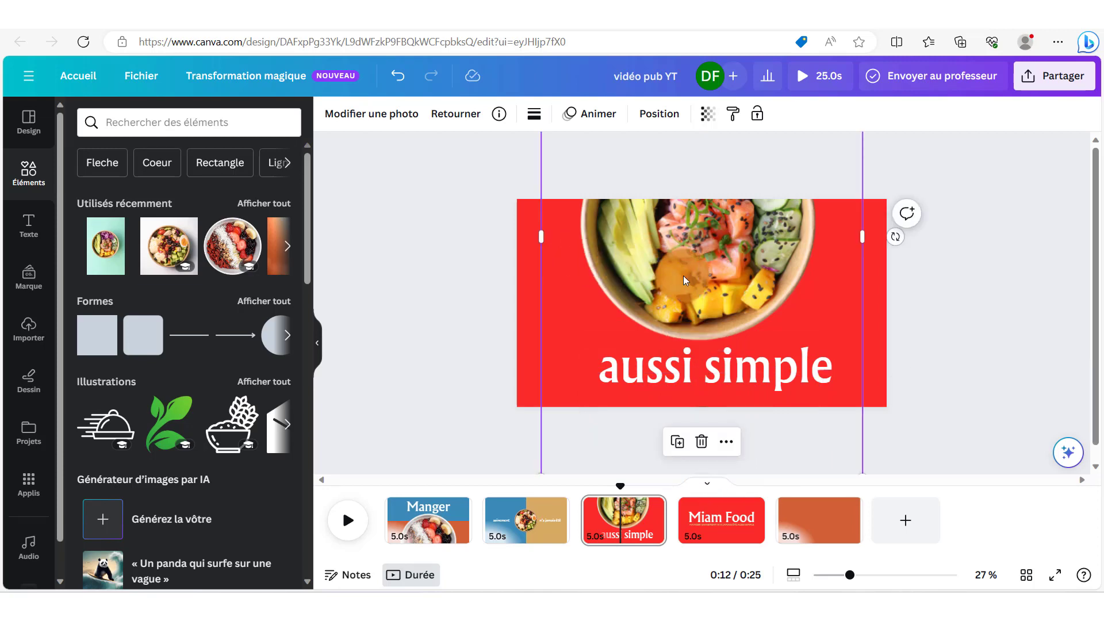
click(744, 368)
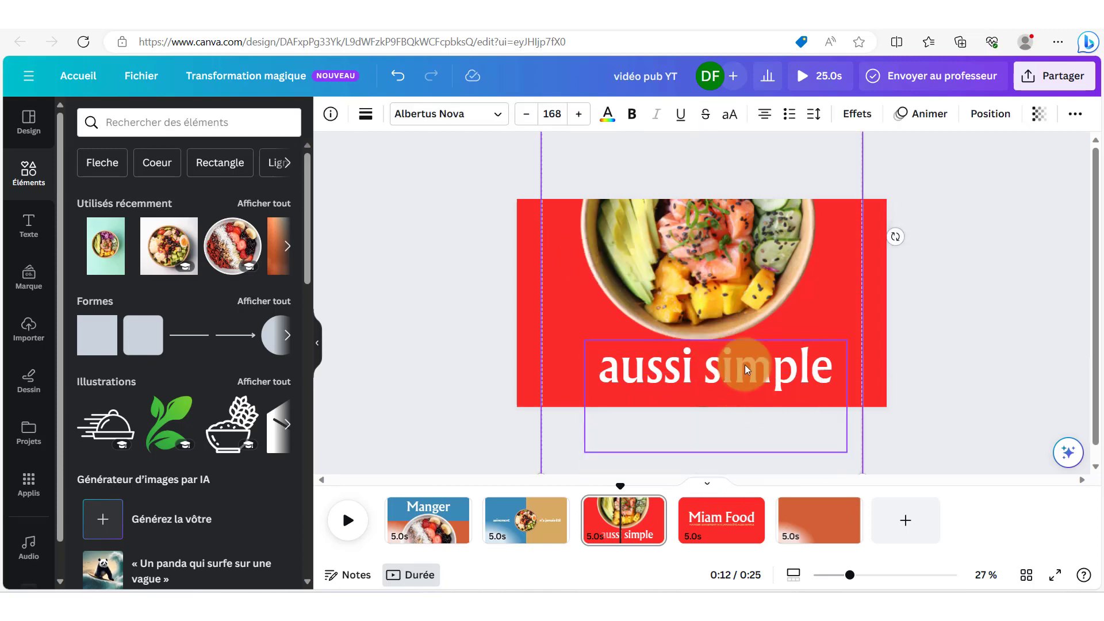
click(530, 522)
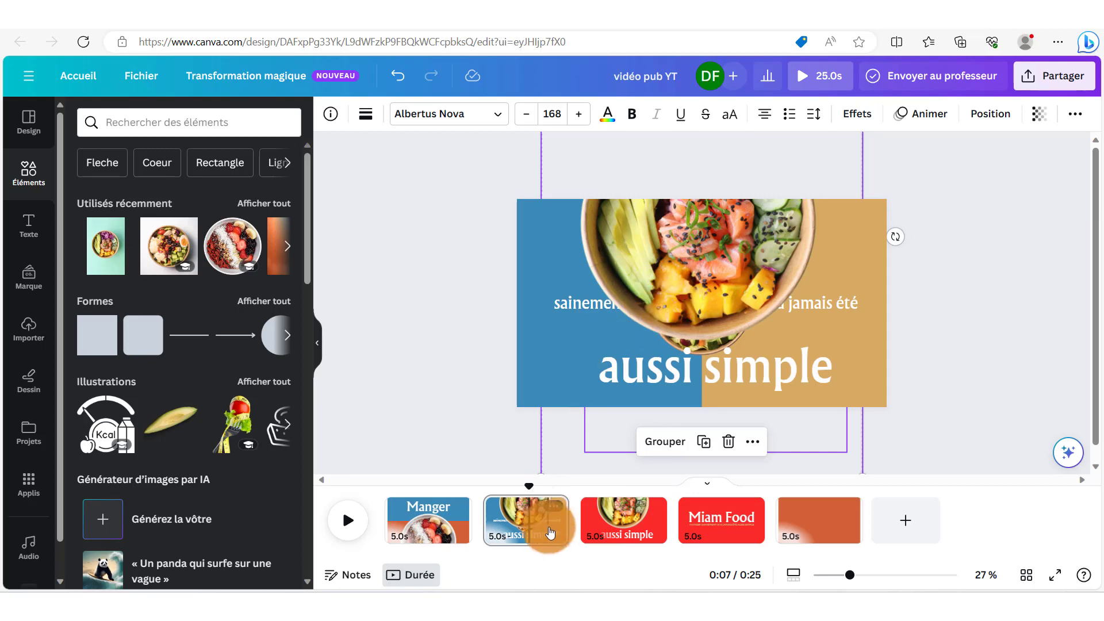
Replace the blank line below "aussi simple" on the third page with one above it, and move the text box back up onto the page
click(729, 374)
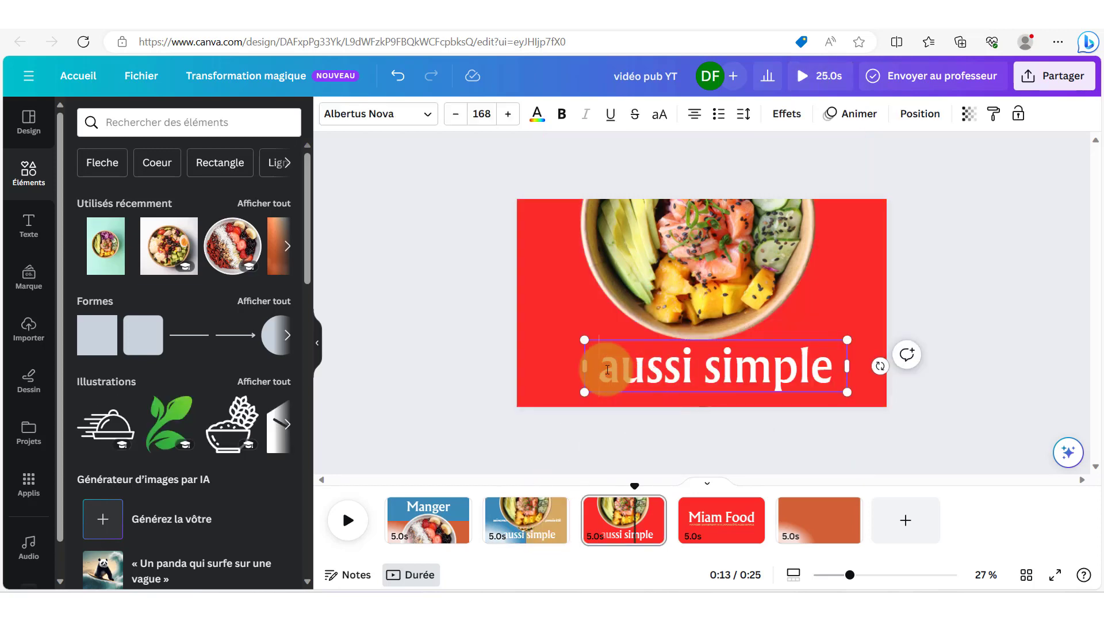
key(Return)
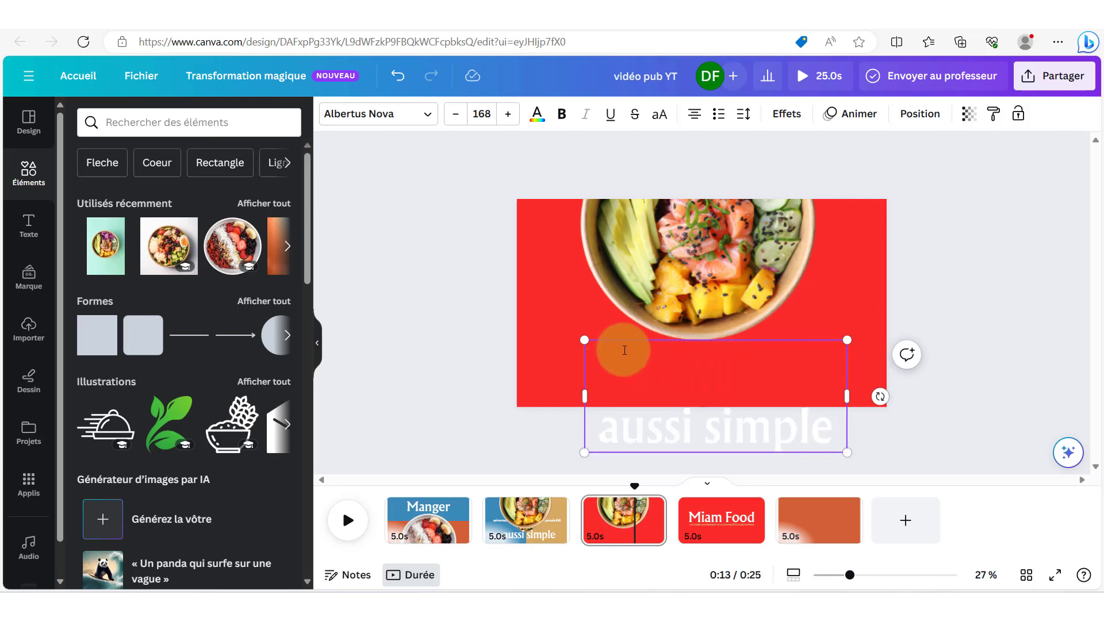
click(561, 326)
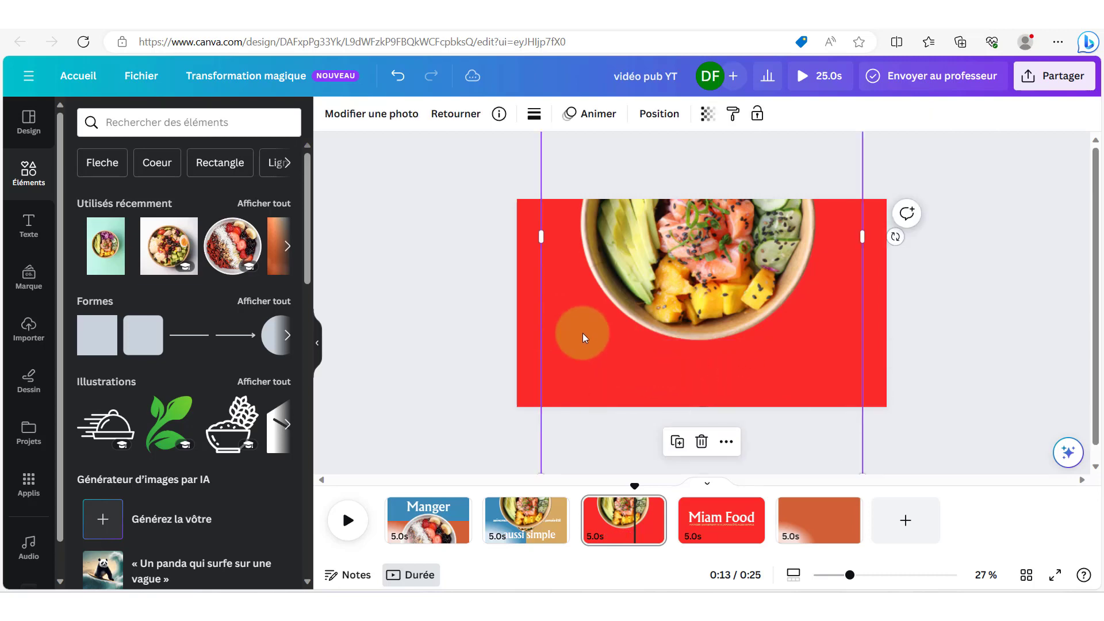
click(688, 354)
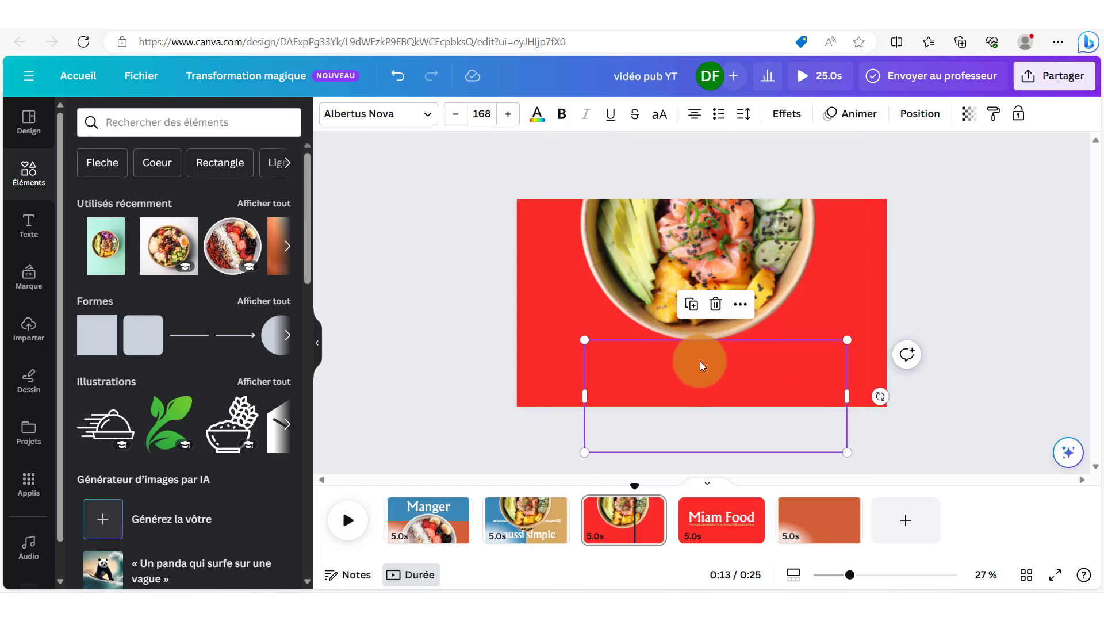
drag(699, 361, 692, 304)
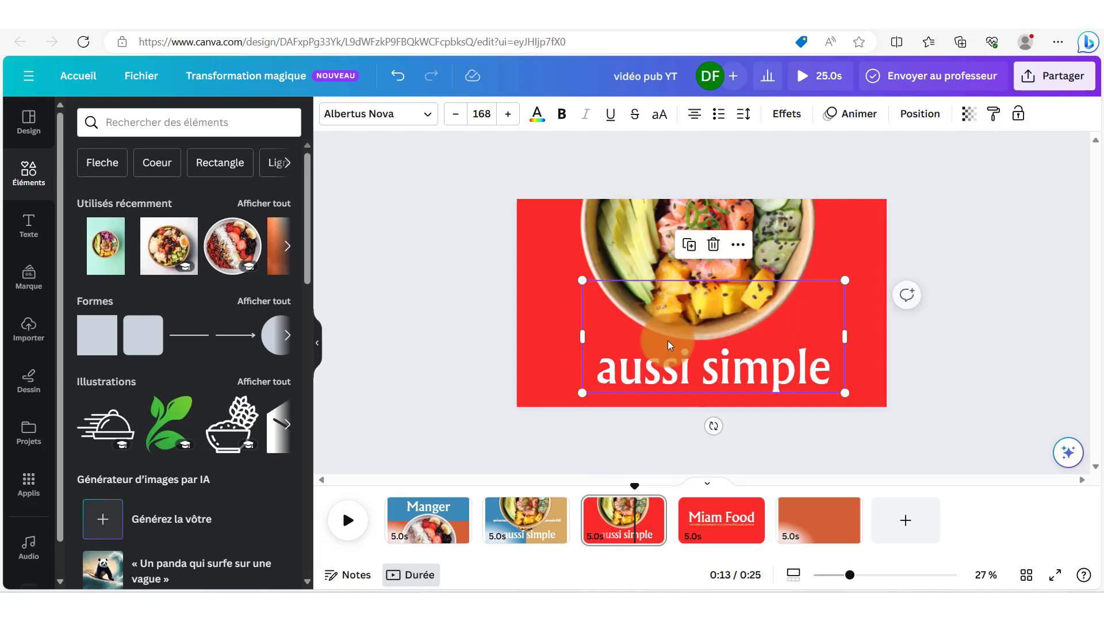
Replace the blank line below the copied "aussi simple" on the second page with one above it, pushing the words off the page
click(575, 506)
click(662, 366)
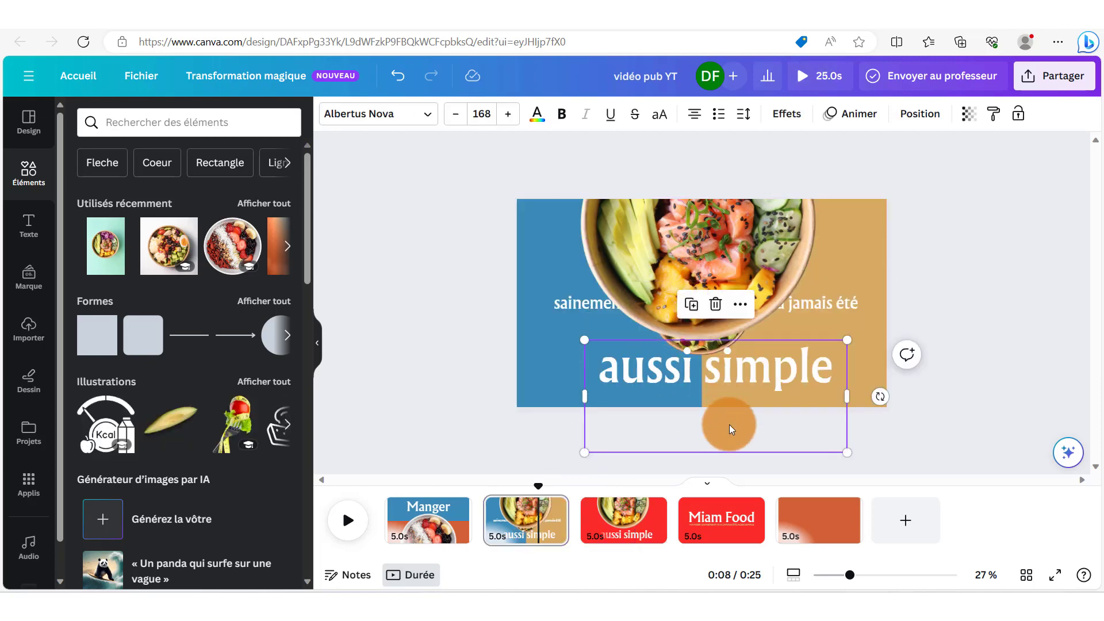
key(BackSpace)
click(601, 365)
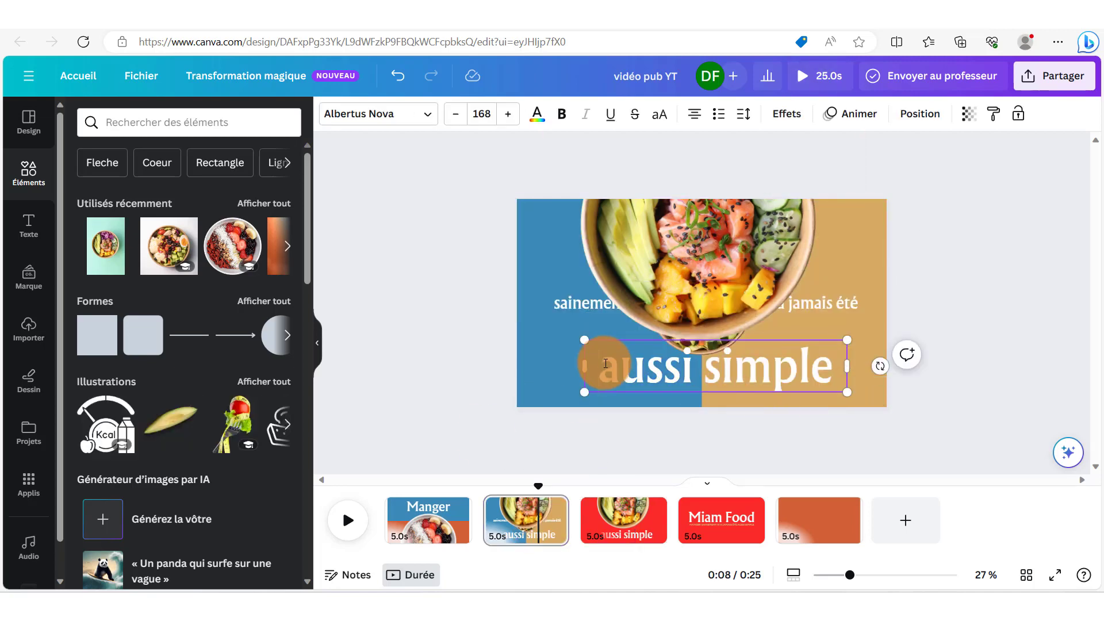
key(Return)
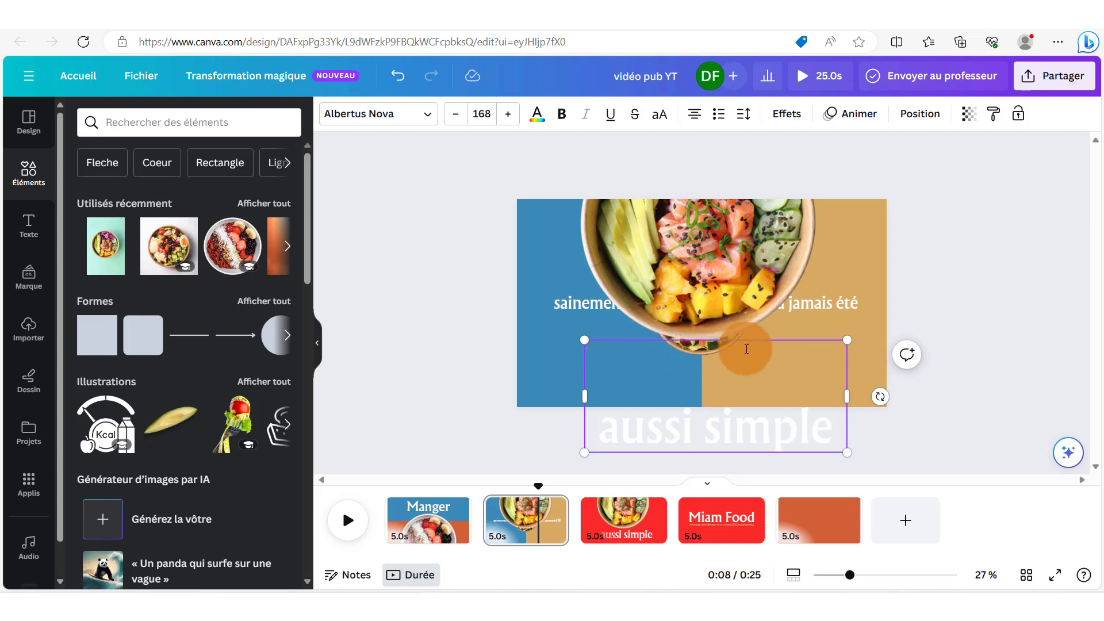
Rotate the copied salmon bowl on the second page a half turn, shrink it and move it off the page's left edge
click(872, 277)
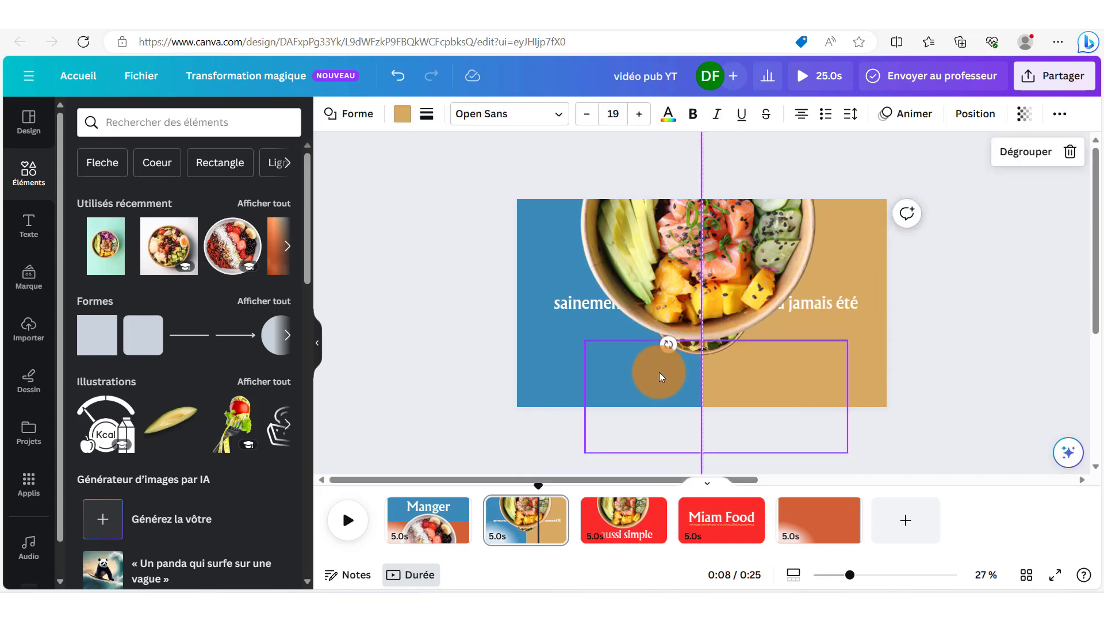
click(659, 377)
drag(659, 377, 703, 277)
click(702, 276)
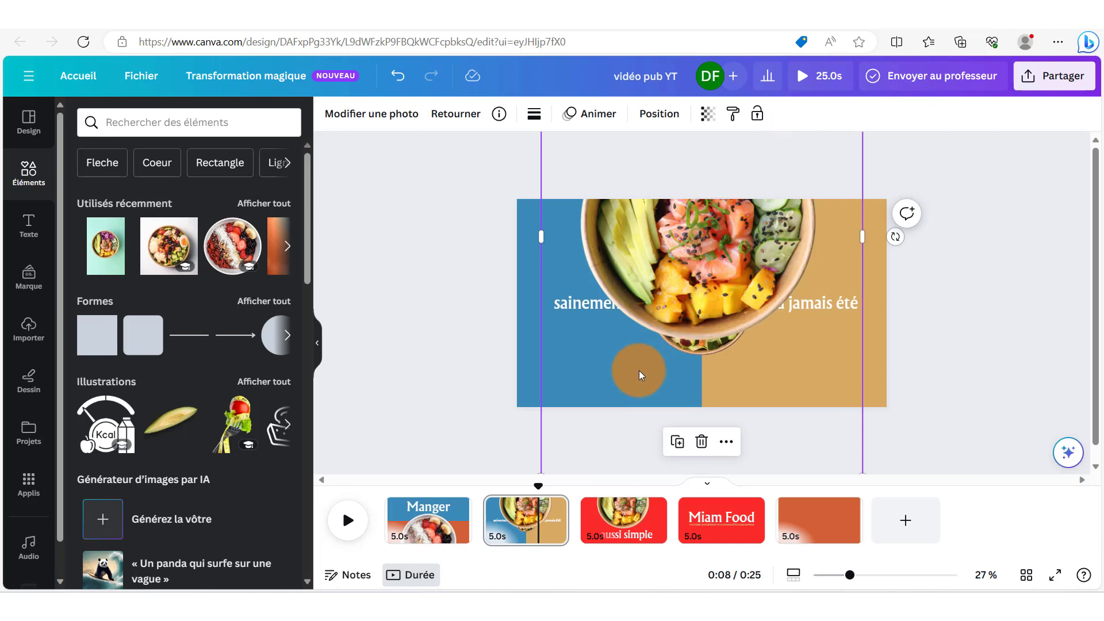
scroll(640, 370, down, 1)
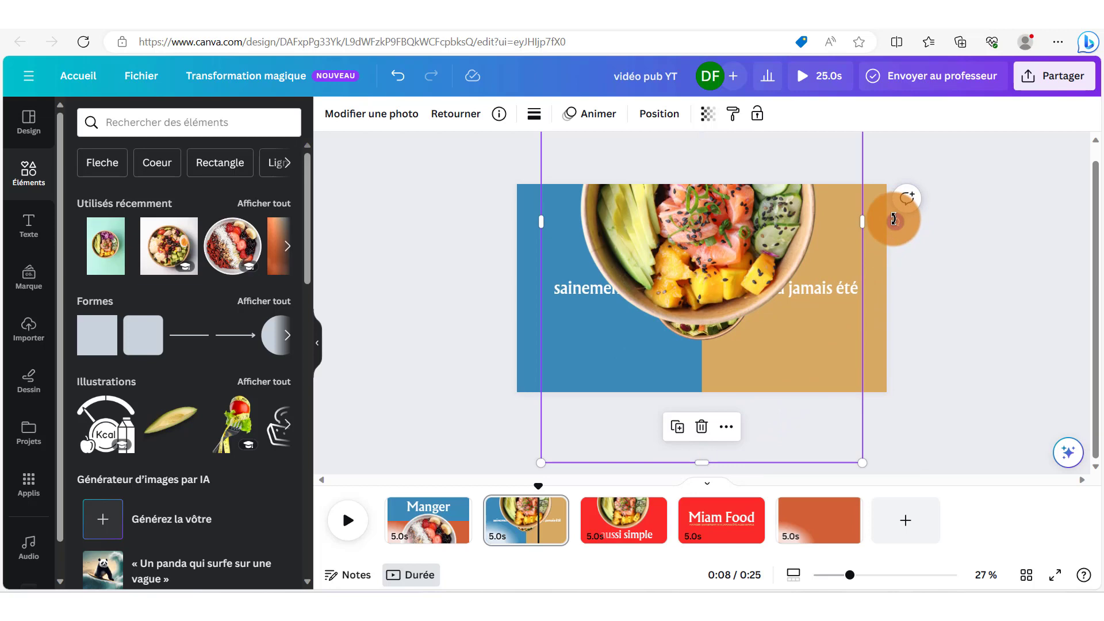
drag(894, 219, 589, 241)
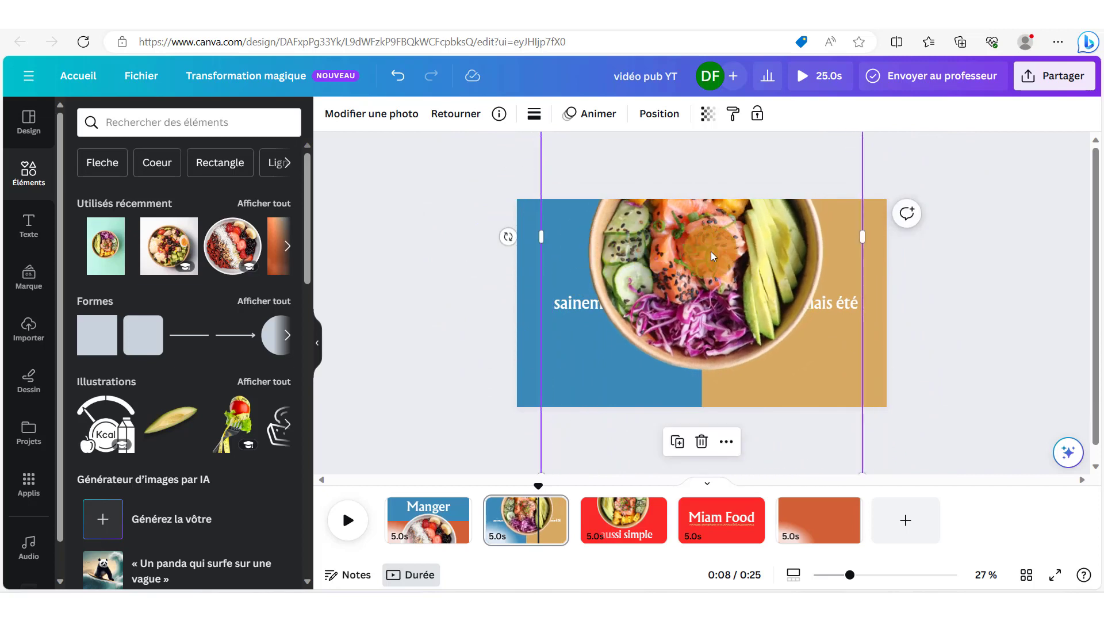
drag(711, 255, 796, 357)
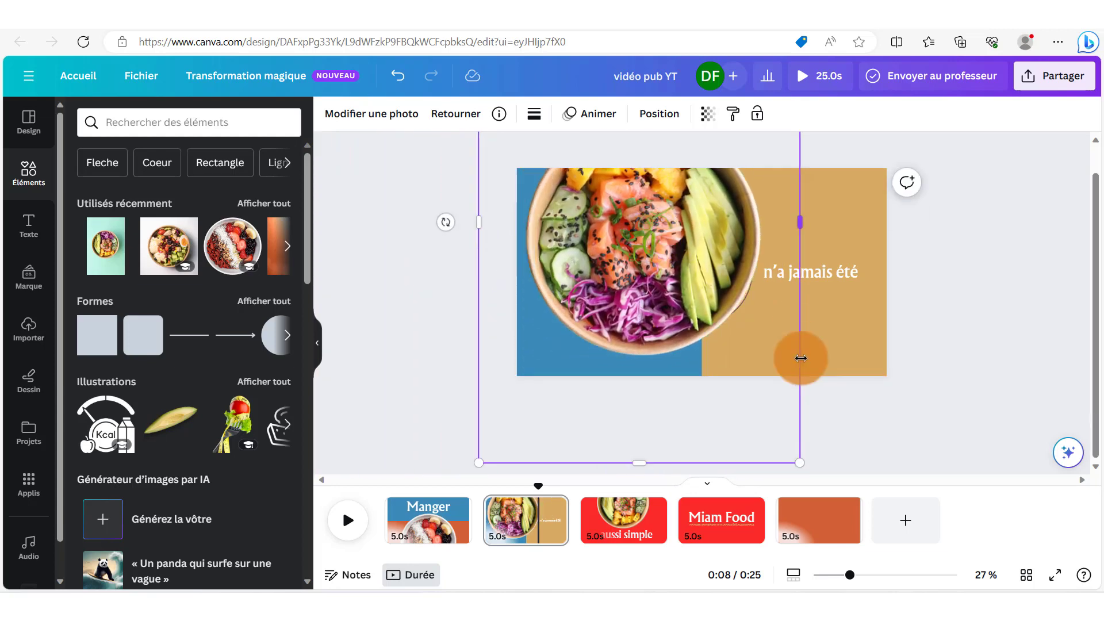
drag(802, 462, 451, 334)
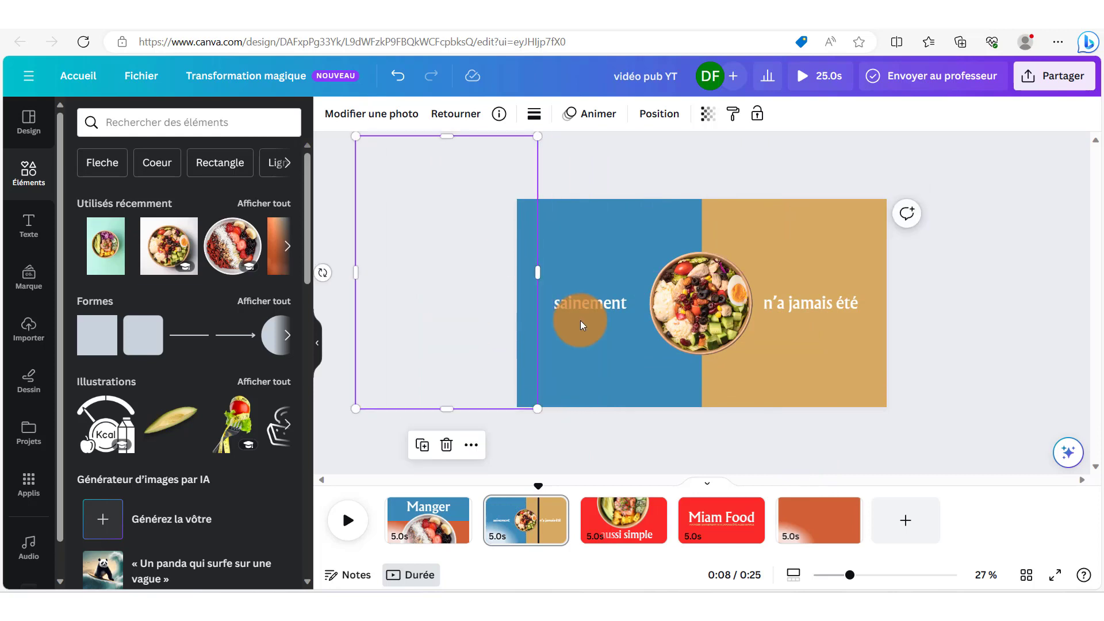
Copy the salmon bowl and the "aussi simple" text from the third page onto the "Miam Food" page
click(638, 521)
click(686, 267)
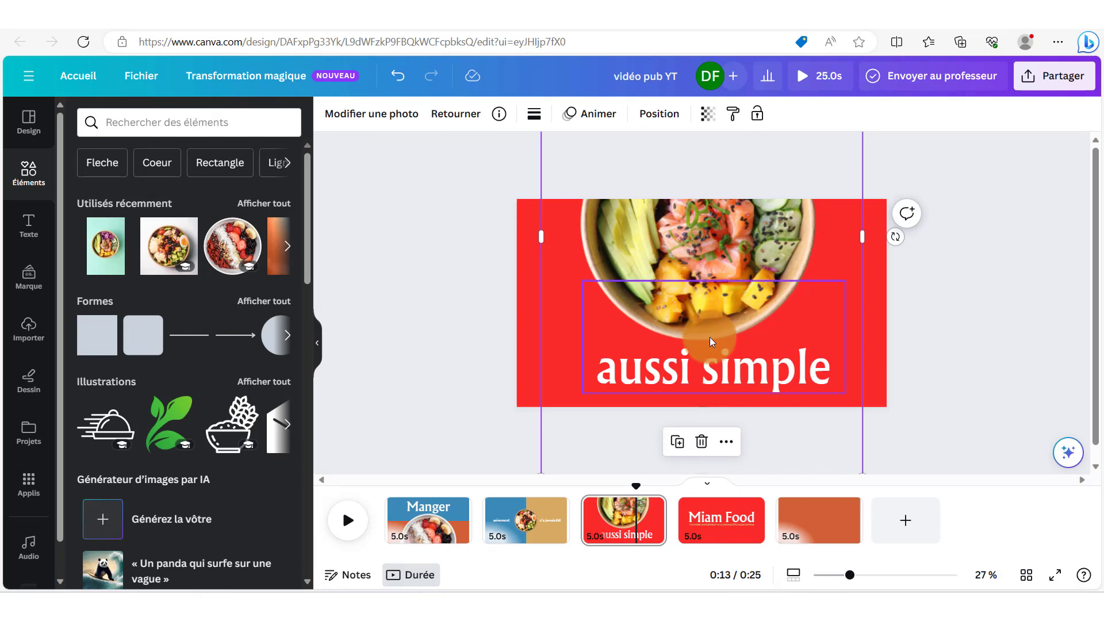
click(737, 365)
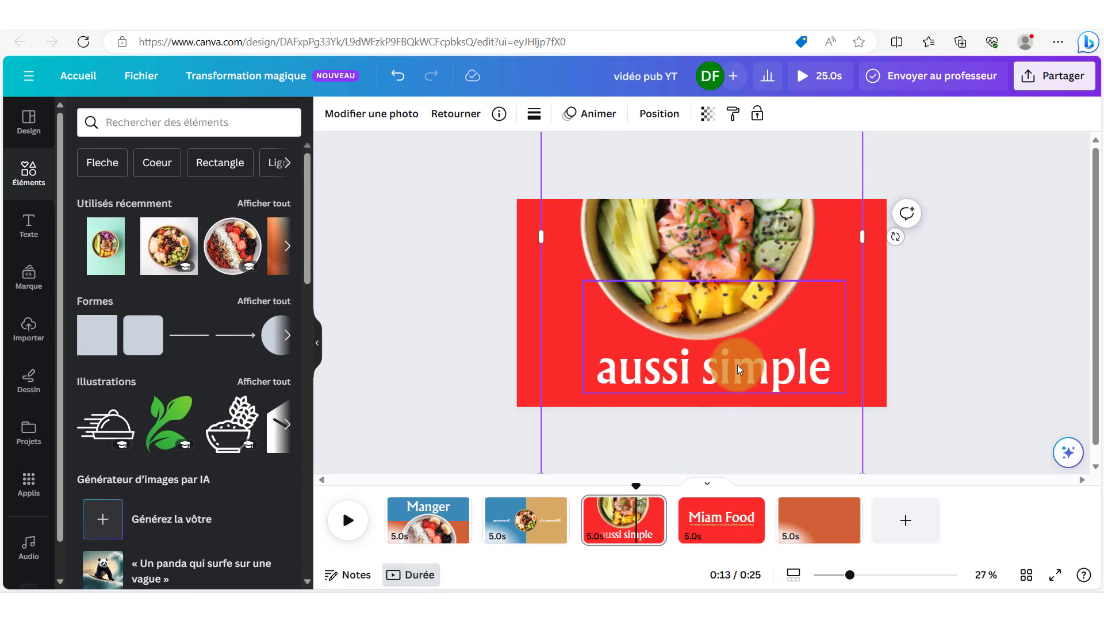
click(703, 521)
click(599, 373)
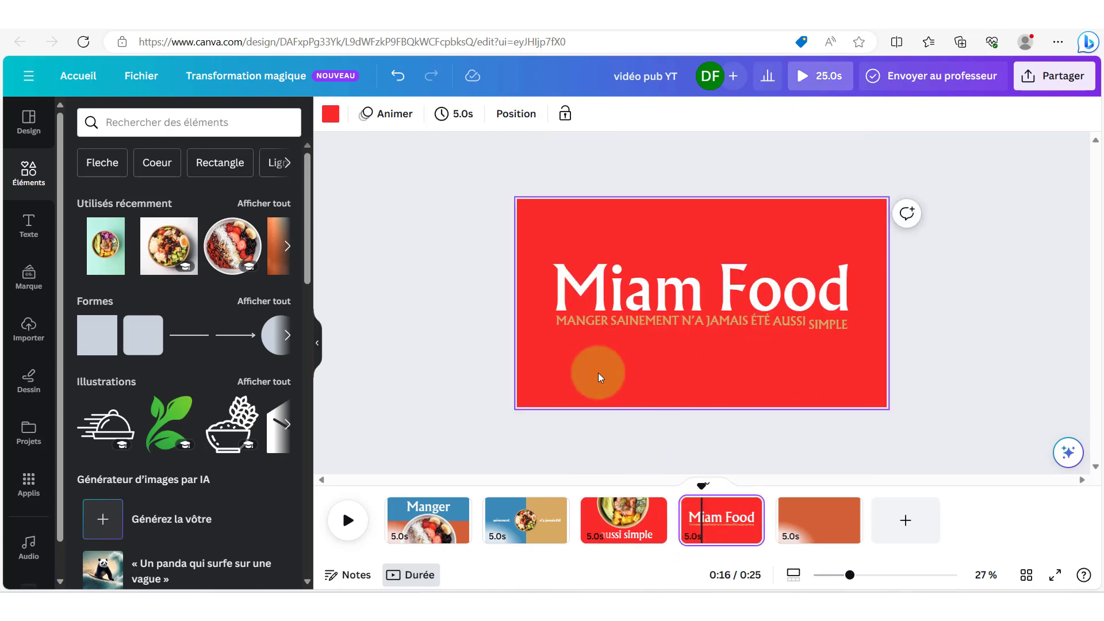
key(ctrl+v)
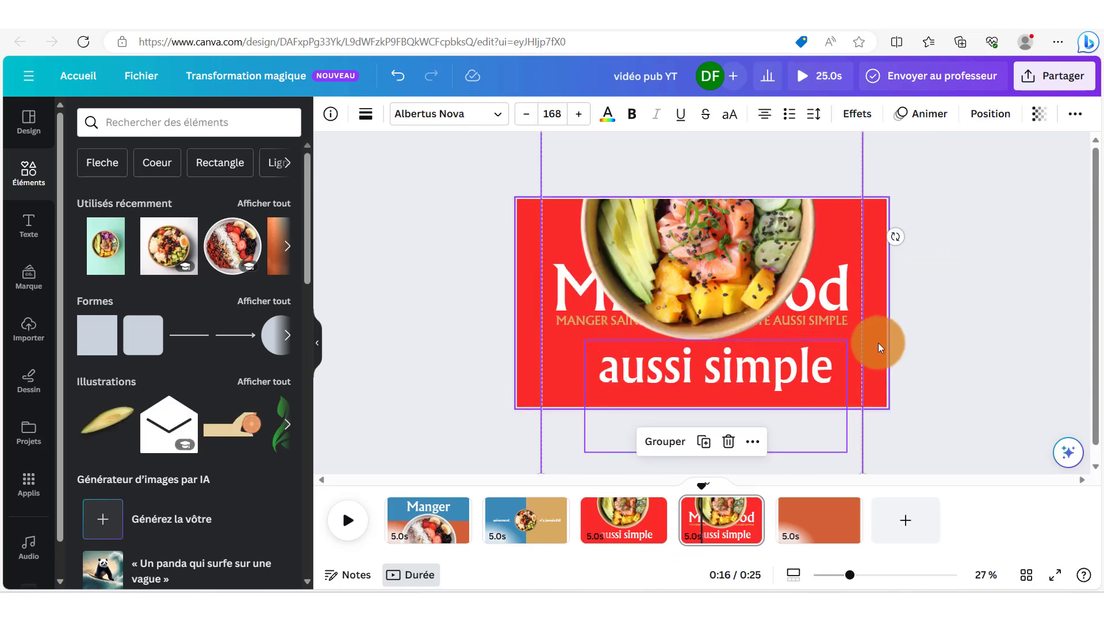
key(ctrl+z)
Shrink the copied "aussi simple" text on the "Miam Food" page to size 121 and move it off the page's right edge
click(794, 359)
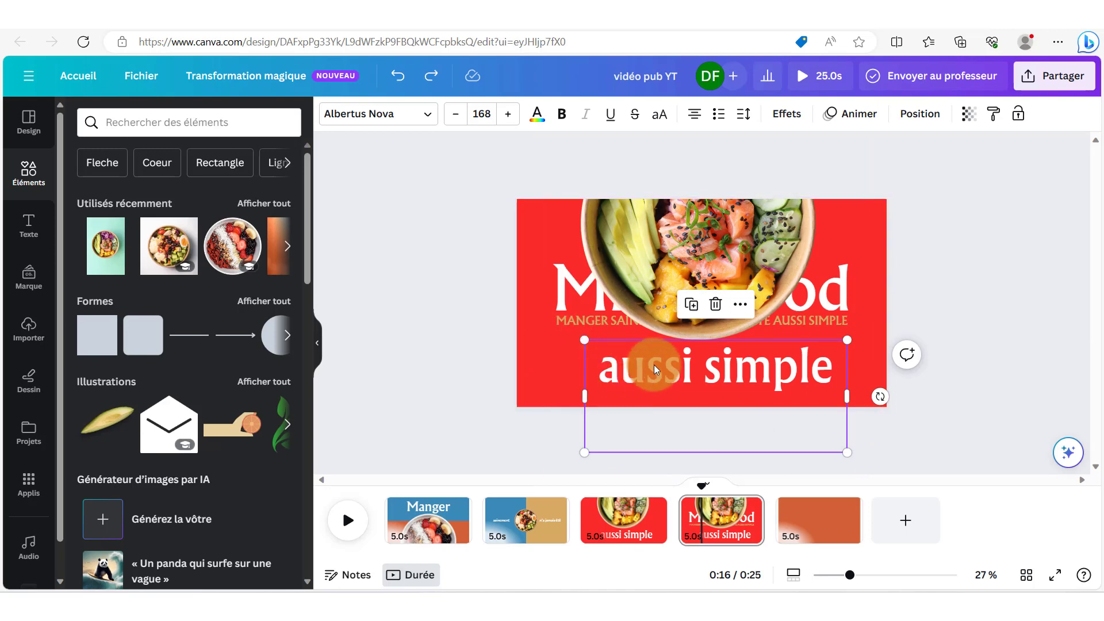
drag(586, 451, 646, 389)
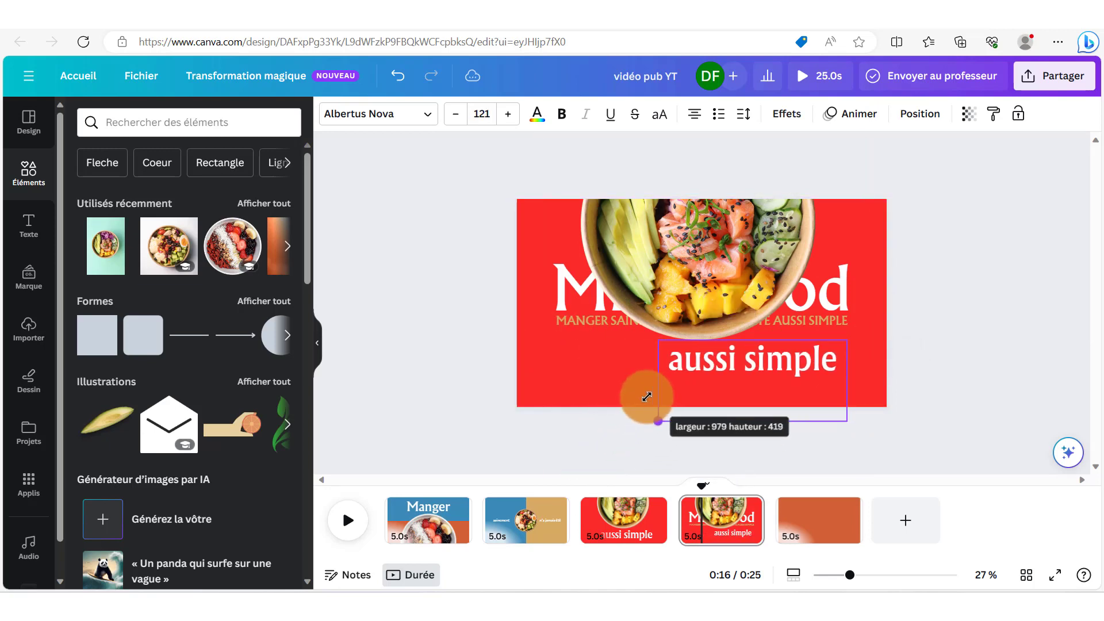
drag(737, 362, 964, 370)
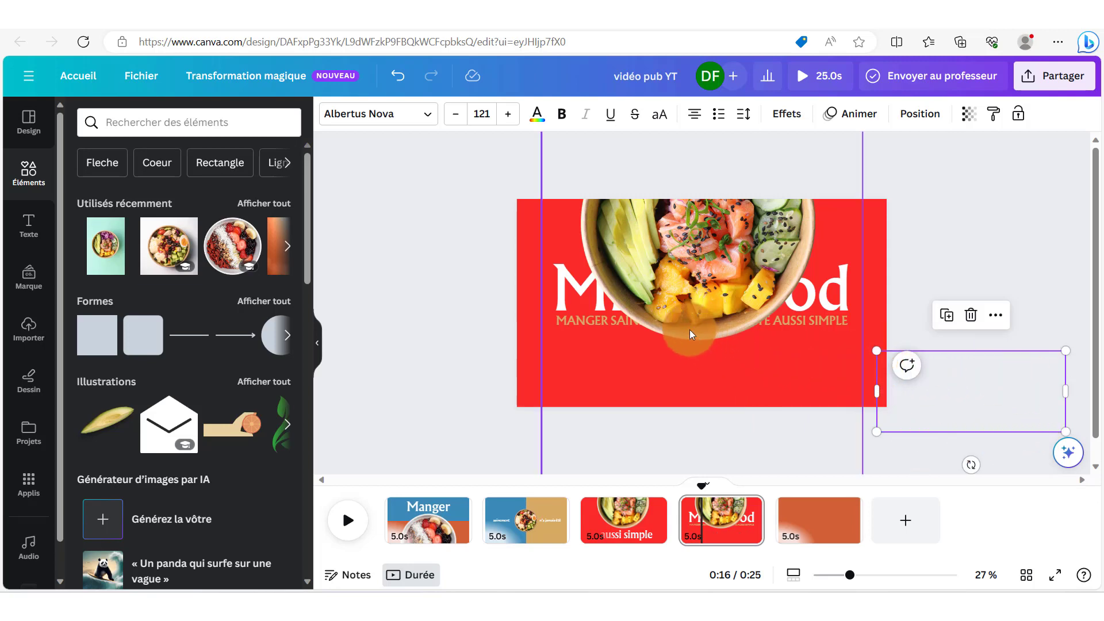
Rotate the copied salmon bowl on the "Miam Food" page a quarter turn clockwise and move it off the page
click(691, 246)
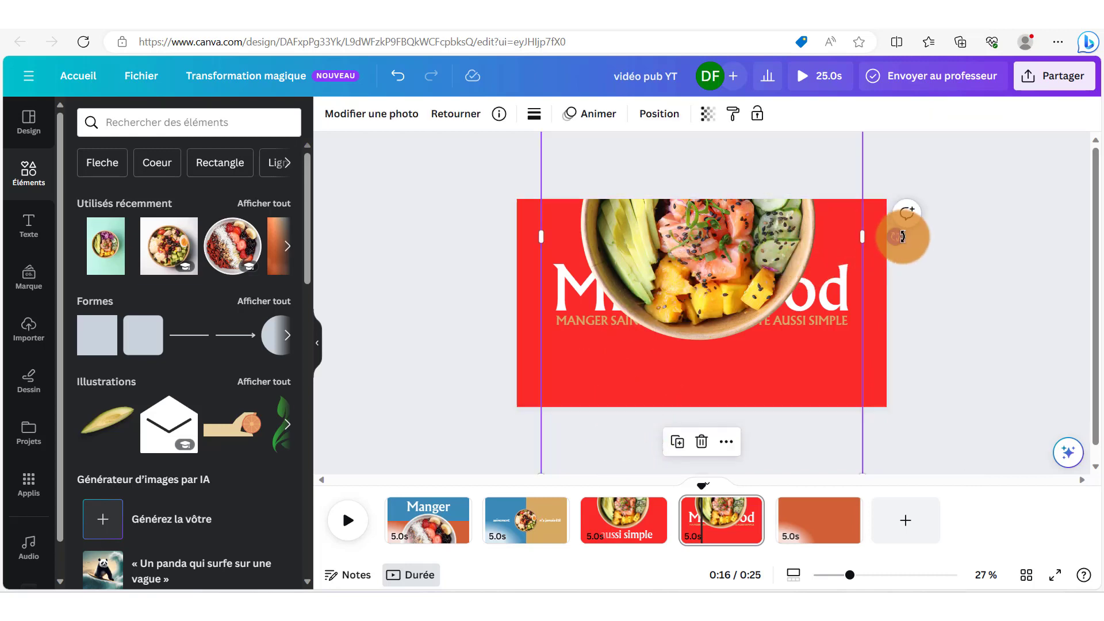
drag(899, 236, 701, 328)
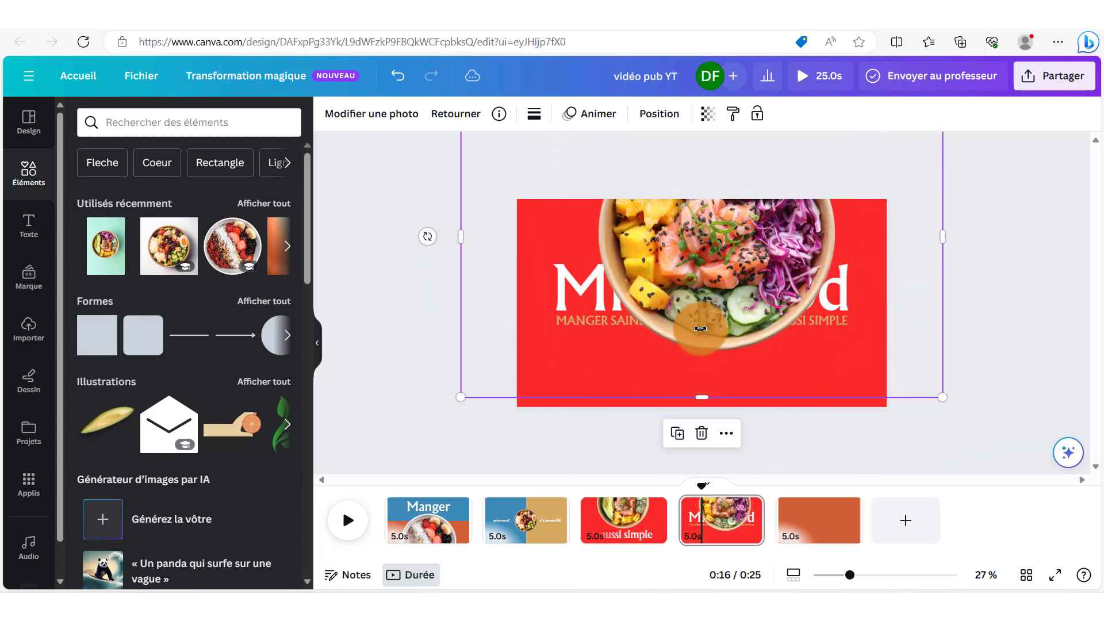
drag(730, 253, 599, 254)
click(715, 347)
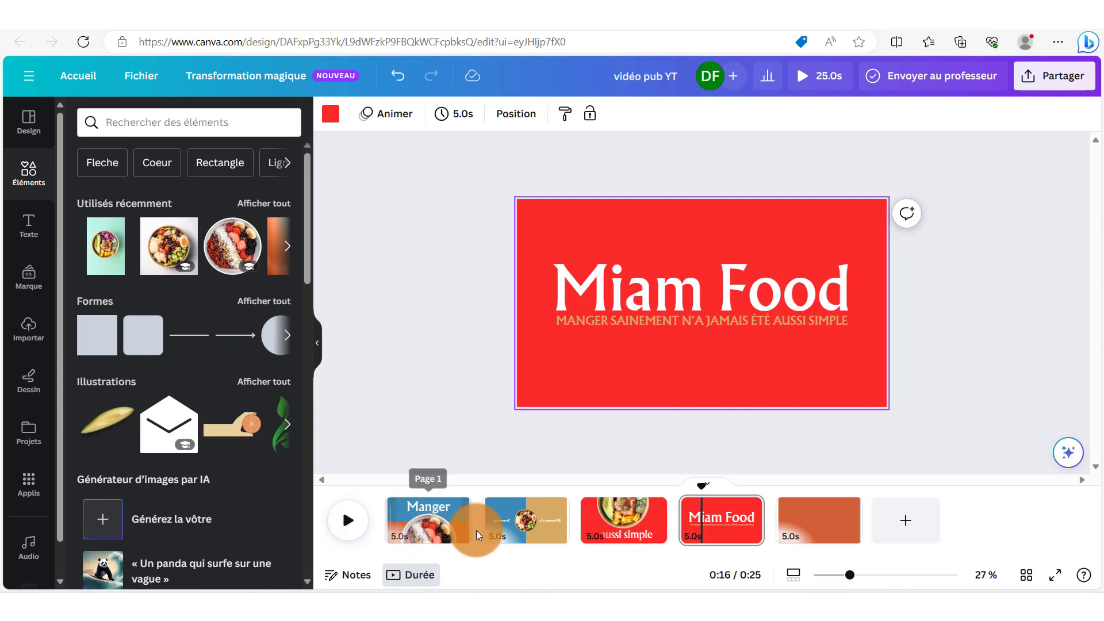
Shorten the first three pages to 3.0 seconds each and the "Miam Food" page to 3.7 seconds
drag(469, 526, 438, 525)
drag(534, 525, 506, 525)
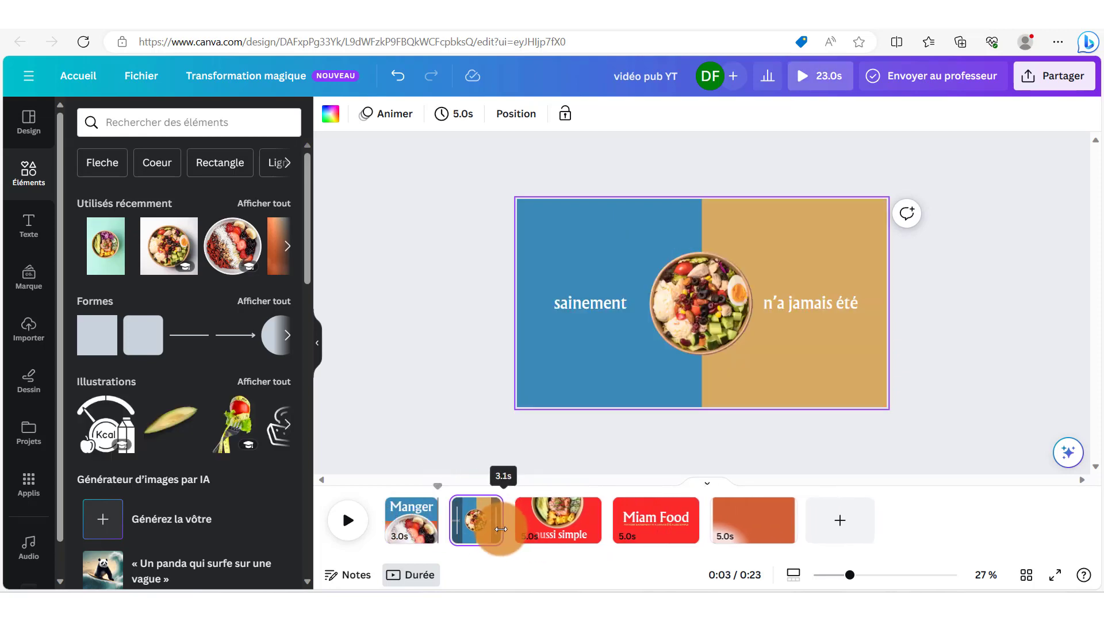
drag(589, 524, 564, 525)
drag(661, 517, 636, 517)
Add a "Combiné" transition of 1.5 seconds after the first page and apply it to all pages
click(409, 518)
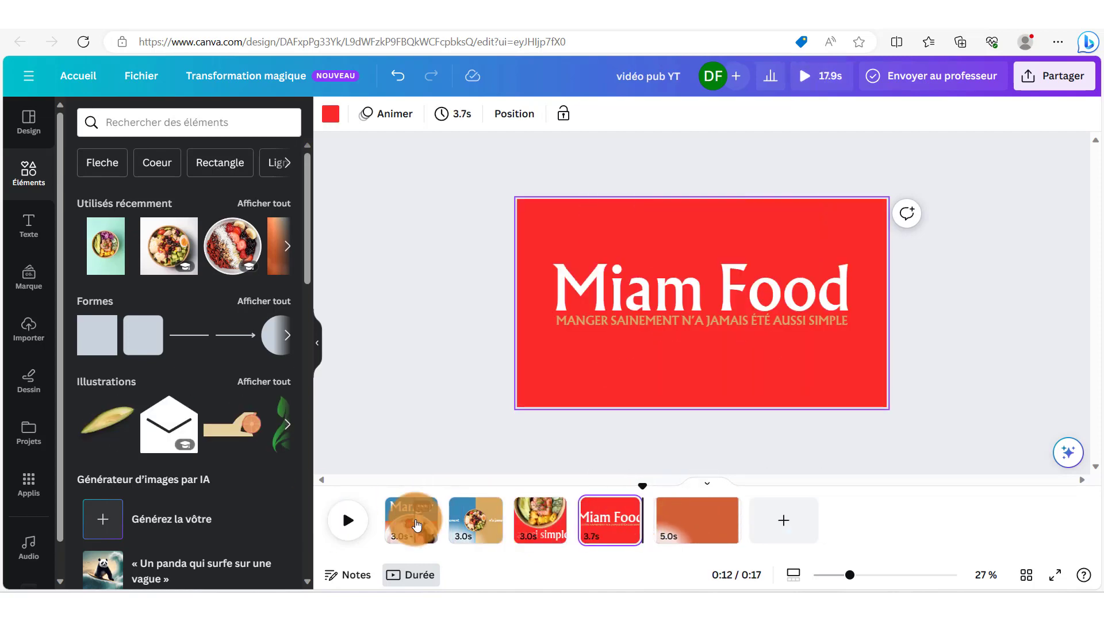
mouse_move(450, 537)
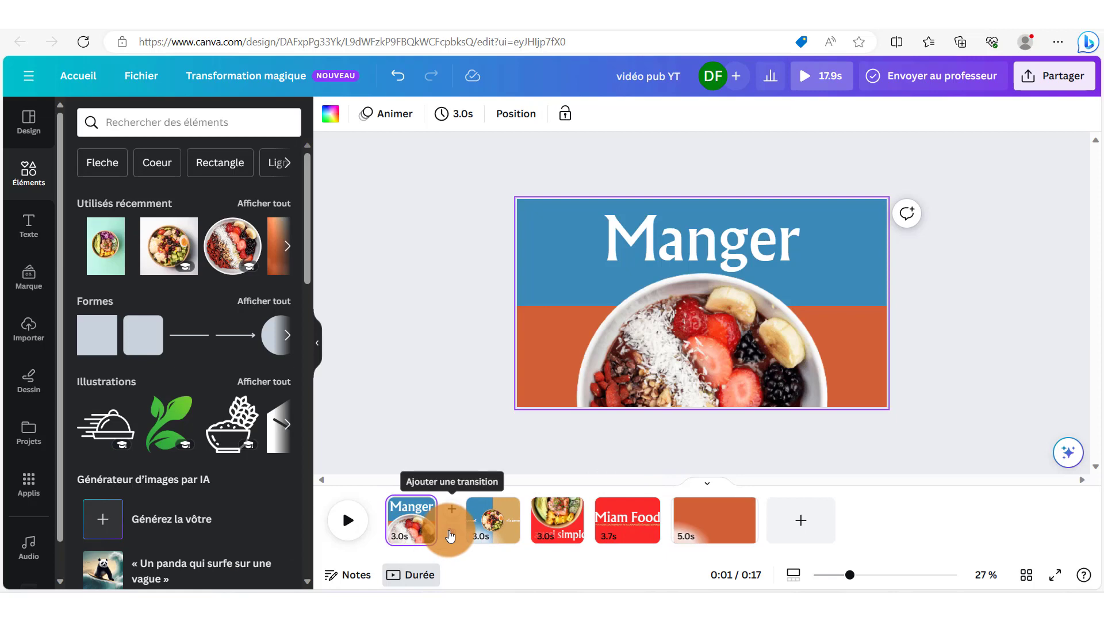
click(451, 534)
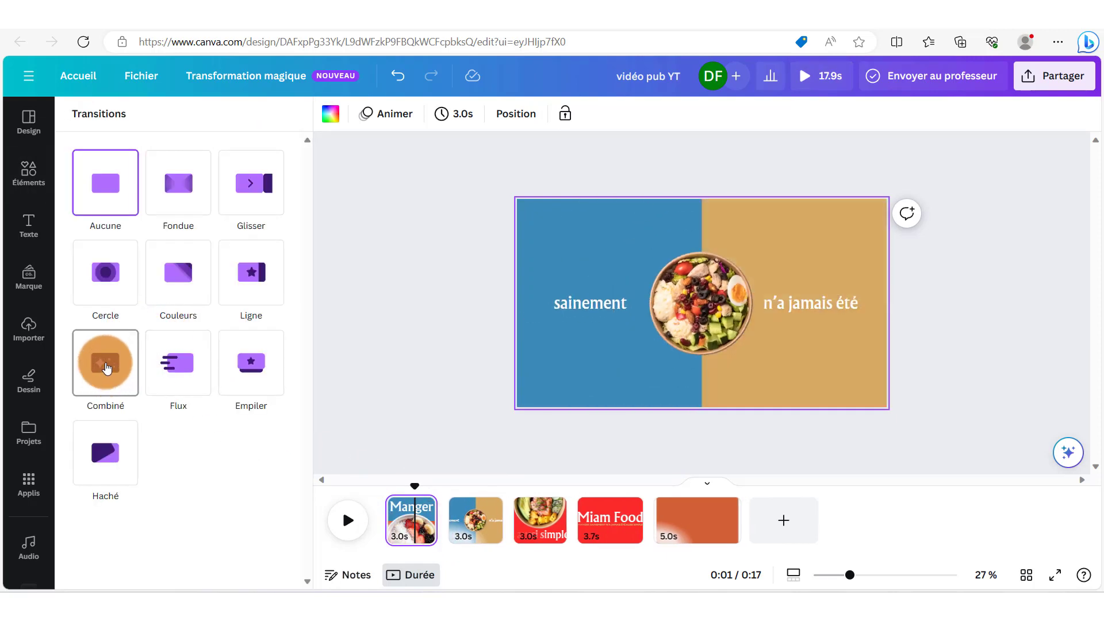
click(106, 367)
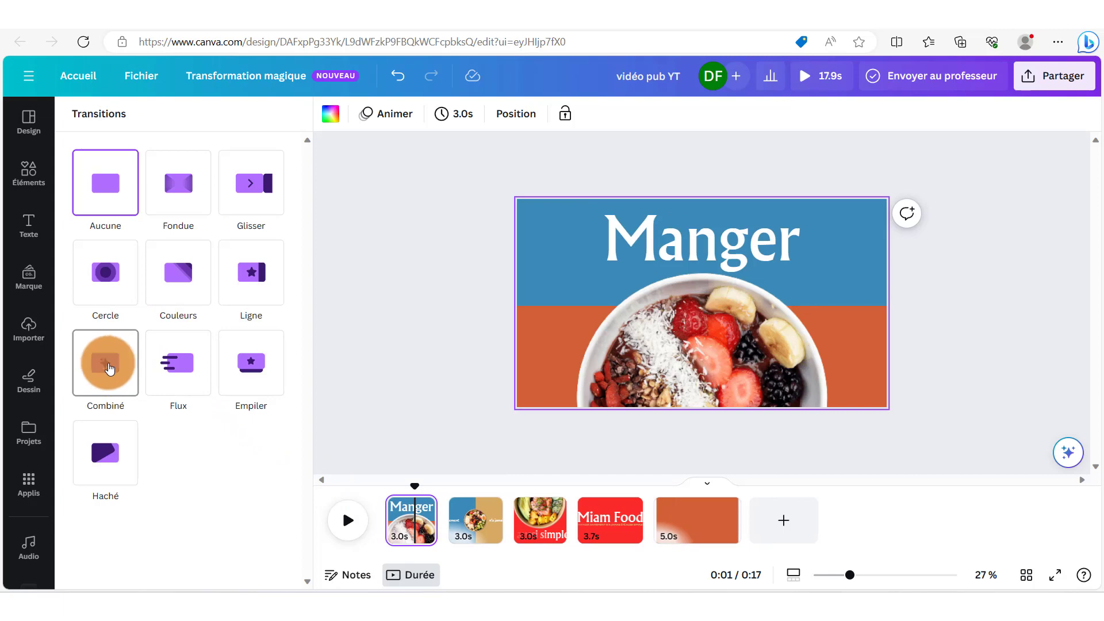
click(135, 428)
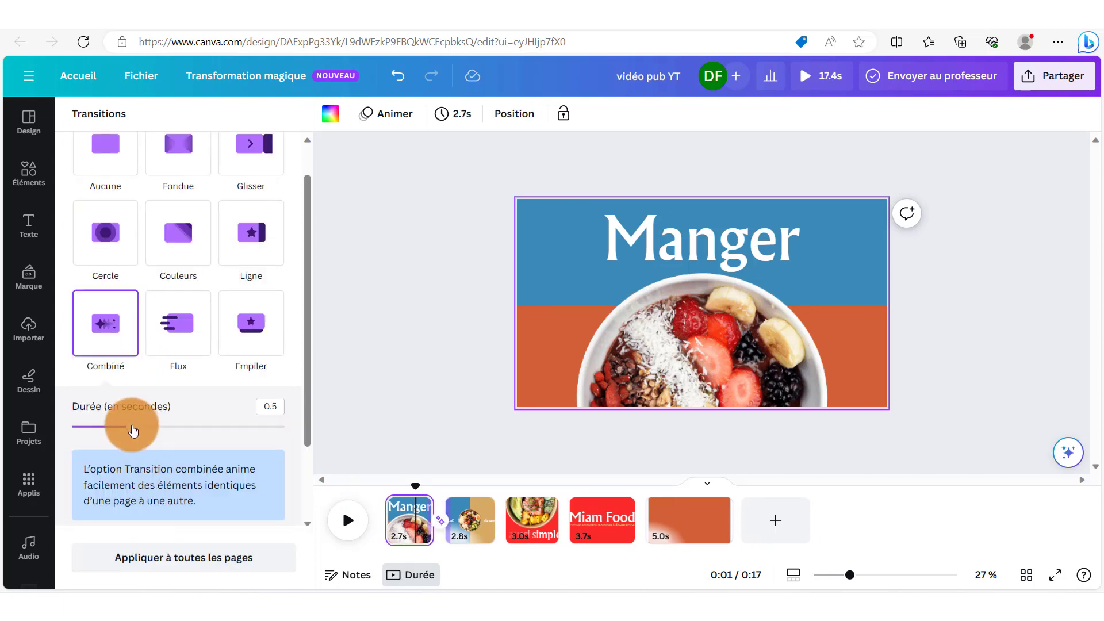
drag(134, 430, 316, 425)
click(179, 559)
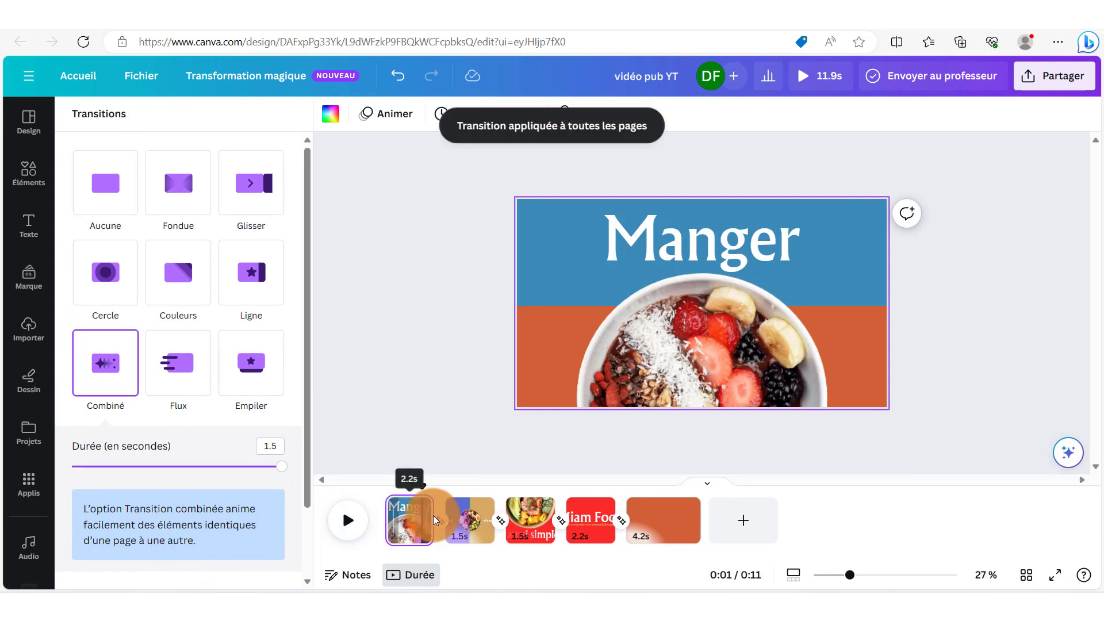
Set the first three pages' durations to 2.8, 2.0 and 2.4 seconds, and play the video to check the transitions
drag(433, 509, 570, 518)
click(551, 519)
right_click(662, 512)
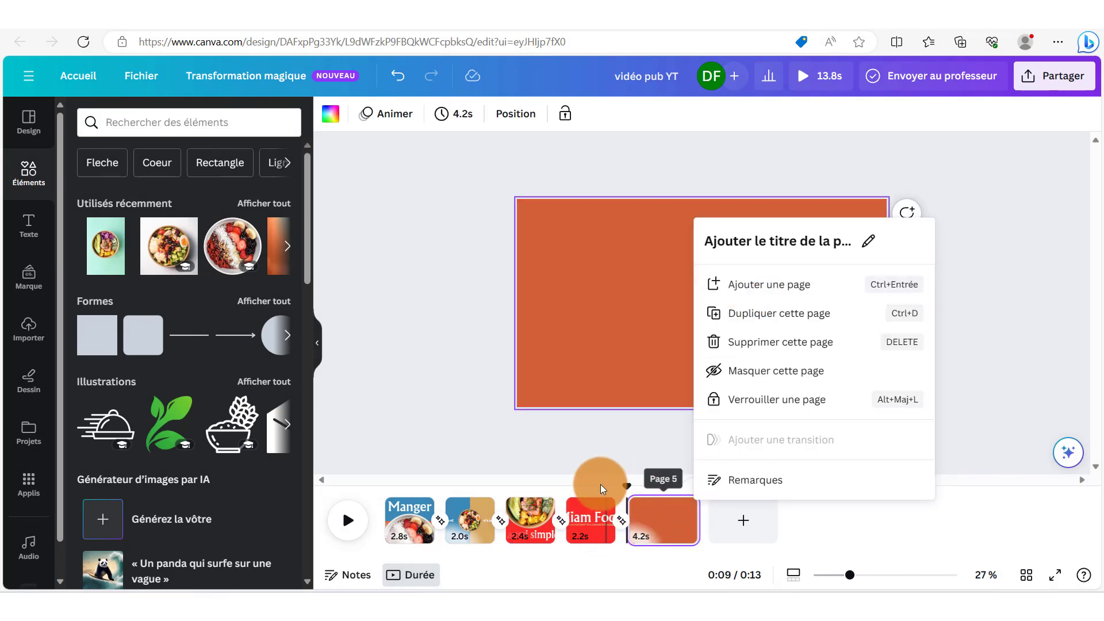
click(626, 485)
click(333, 481)
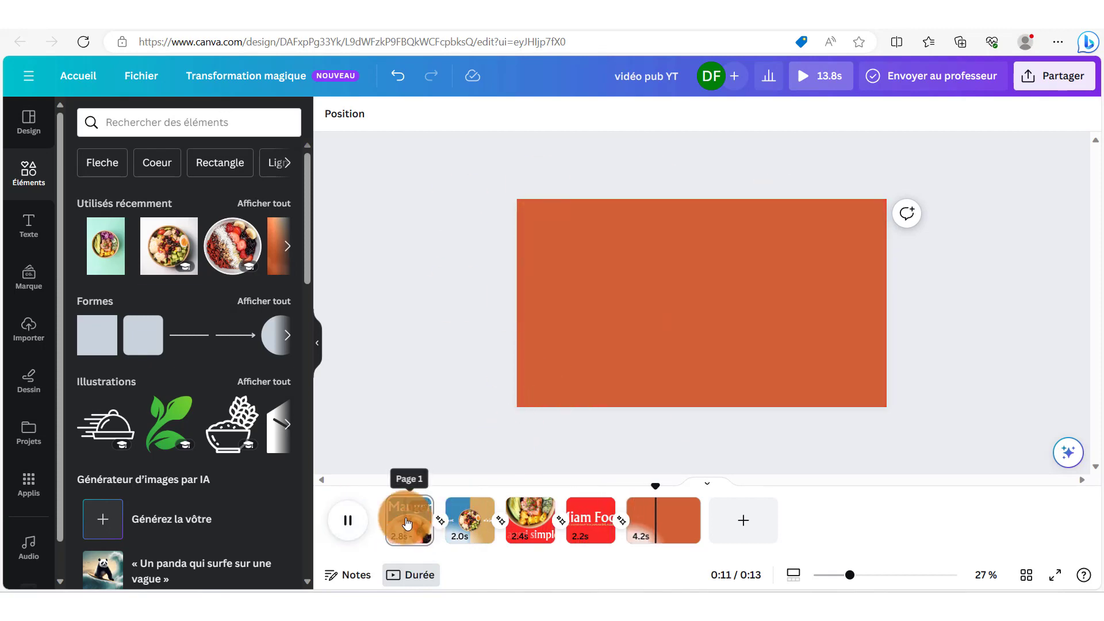
Copy the orange shape group from the "Manger" page onto the second page, using the layer list to select it
click(470, 521)
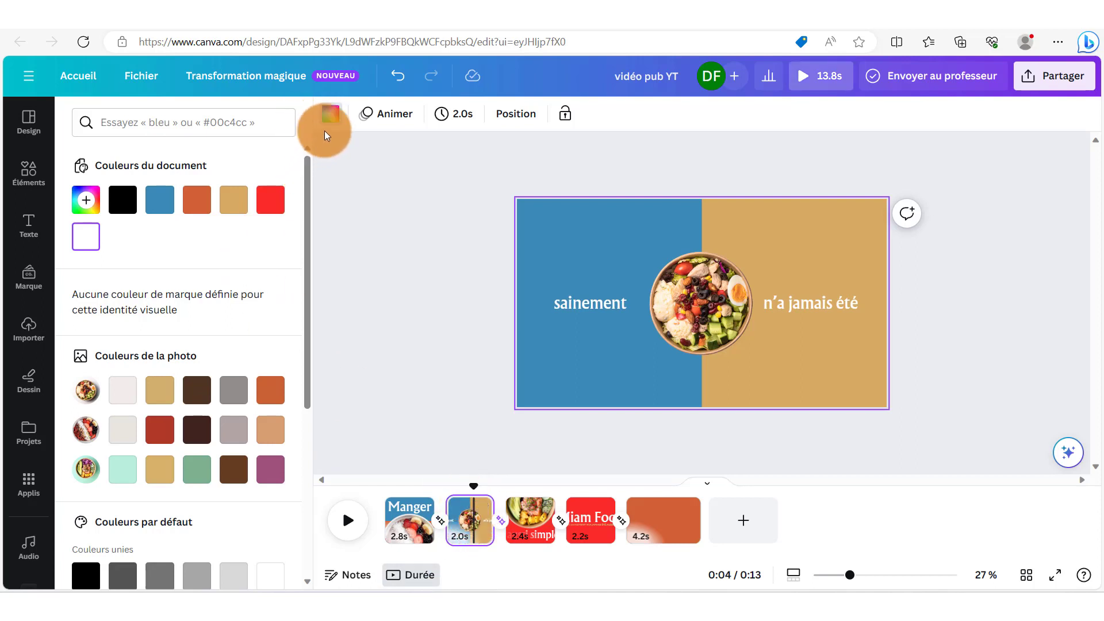
click(515, 113)
click(410, 520)
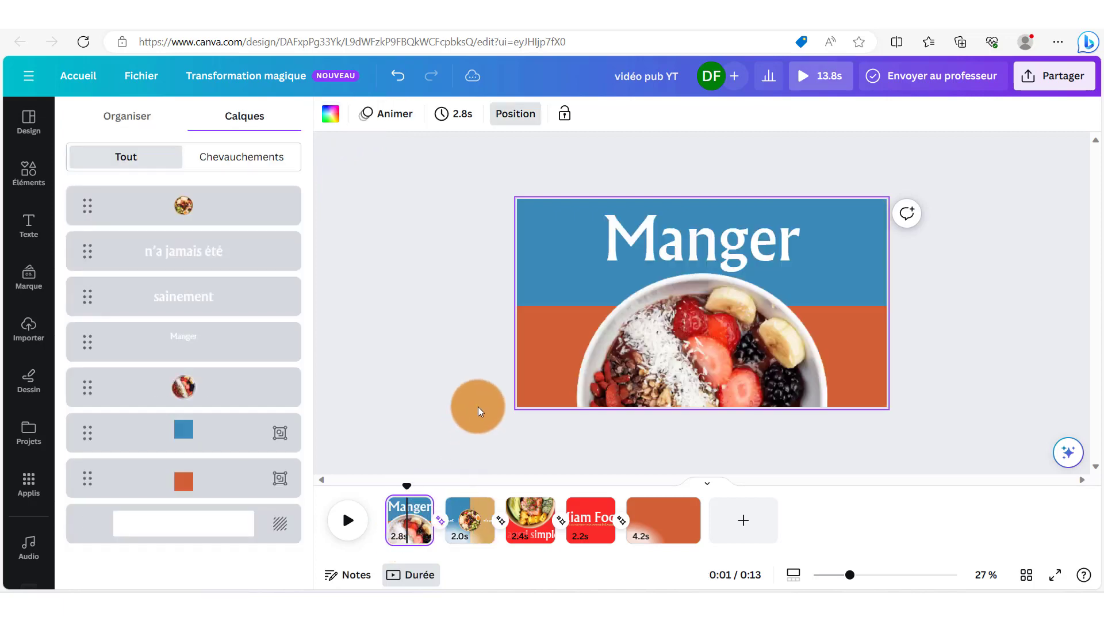
click(545, 354)
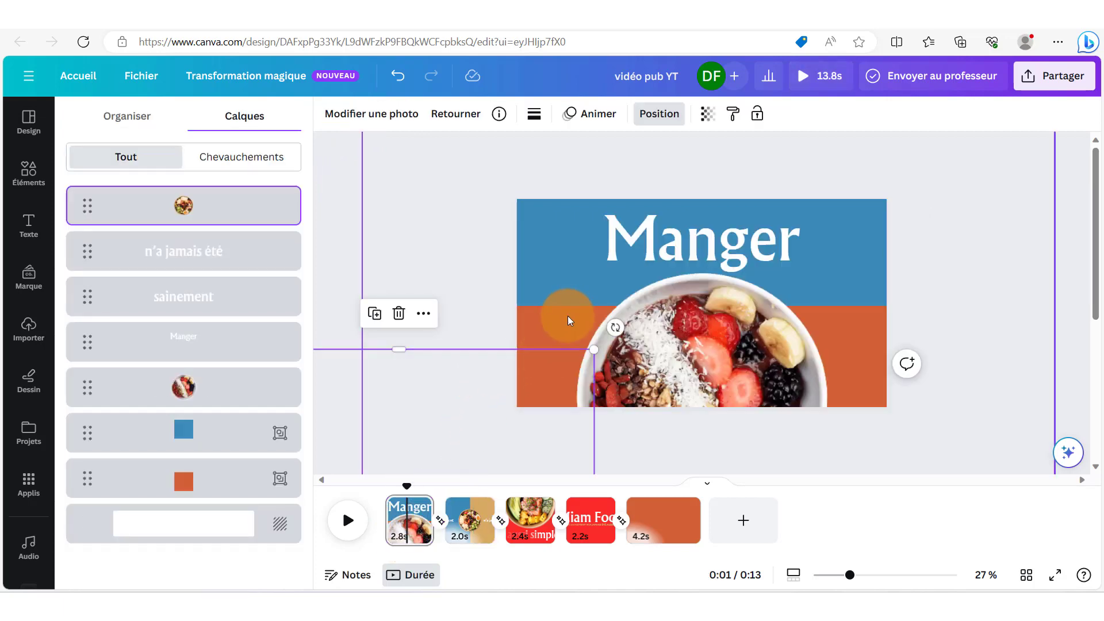
click(154, 478)
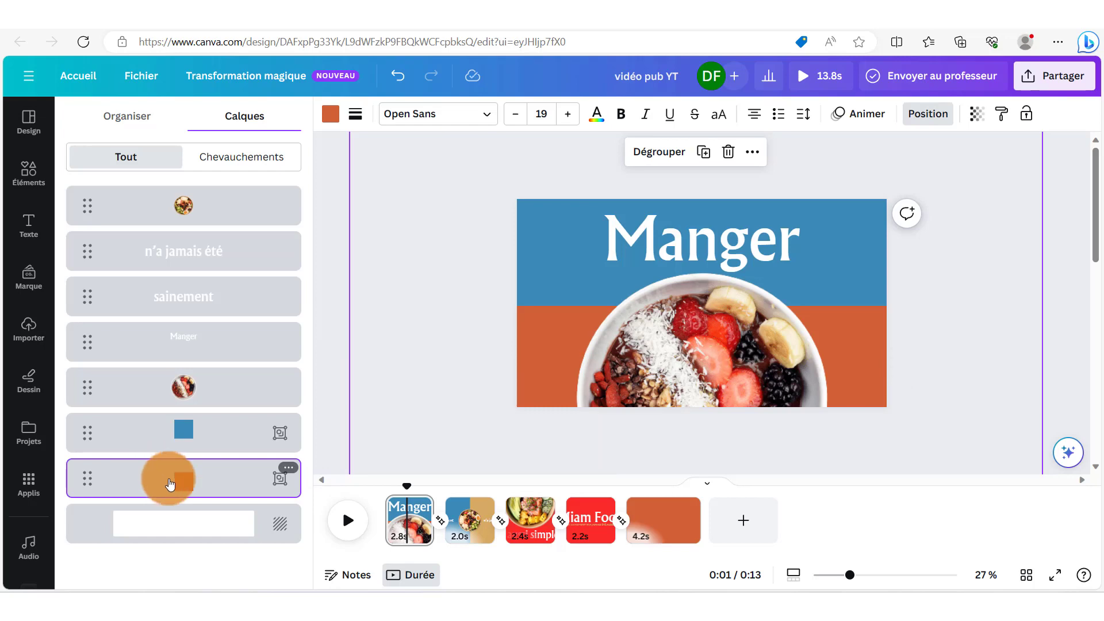
click(462, 529)
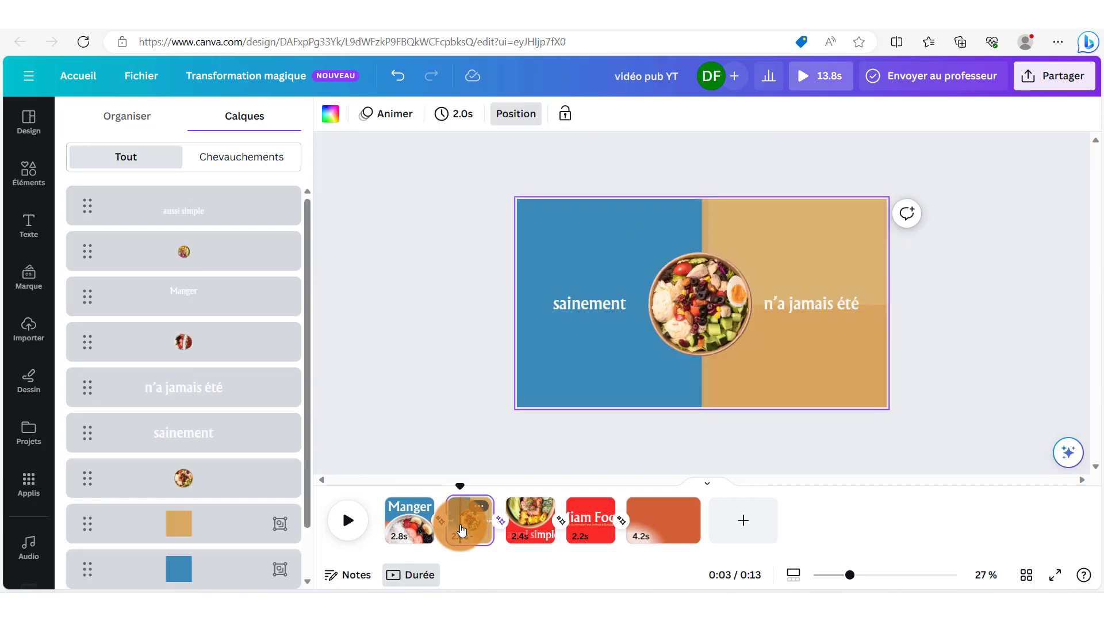
Rotate the copied orange shape on the second page to 90° and move its layer beneath the blue shape
drag(850, 575, 827, 587)
click(750, 322)
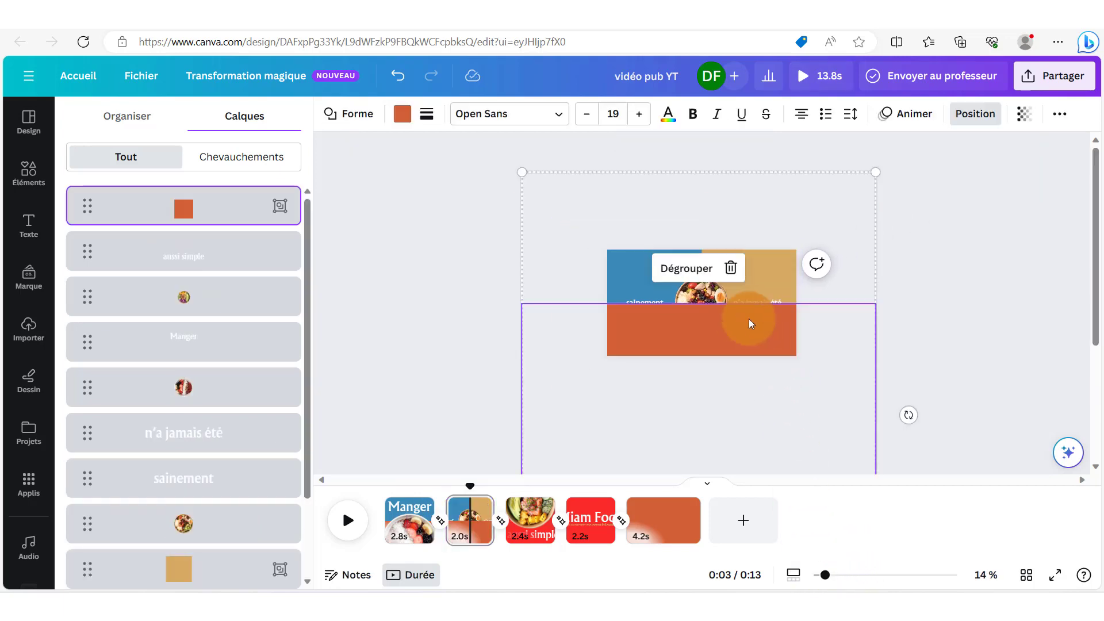
drag(907, 415, 697, 457)
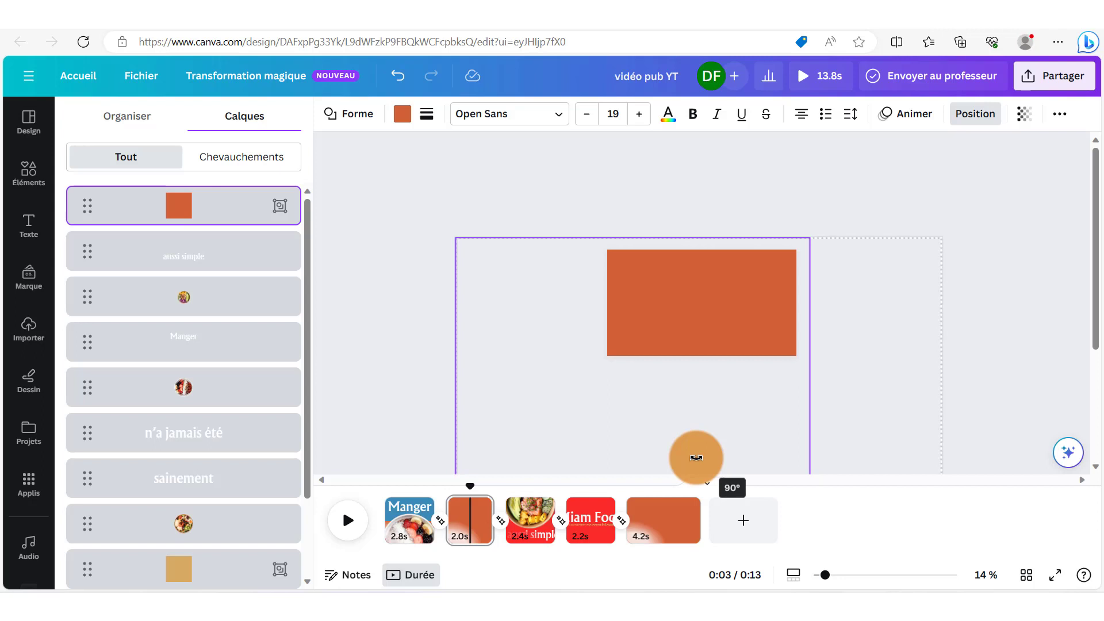
drag(697, 457, 696, 458)
click(177, 207)
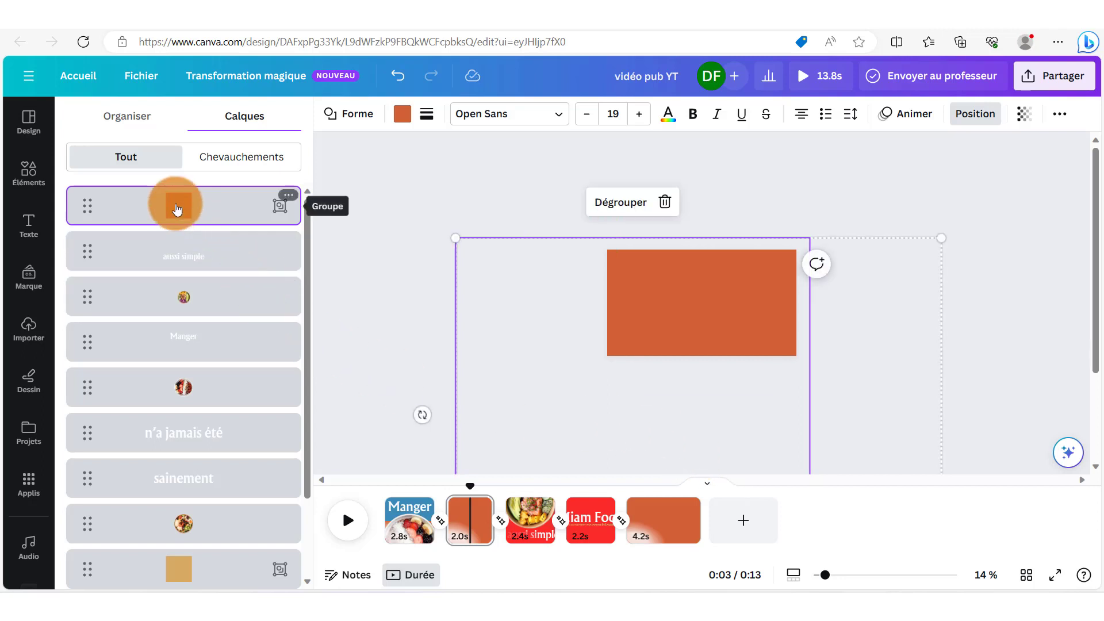
drag(176, 210, 168, 525)
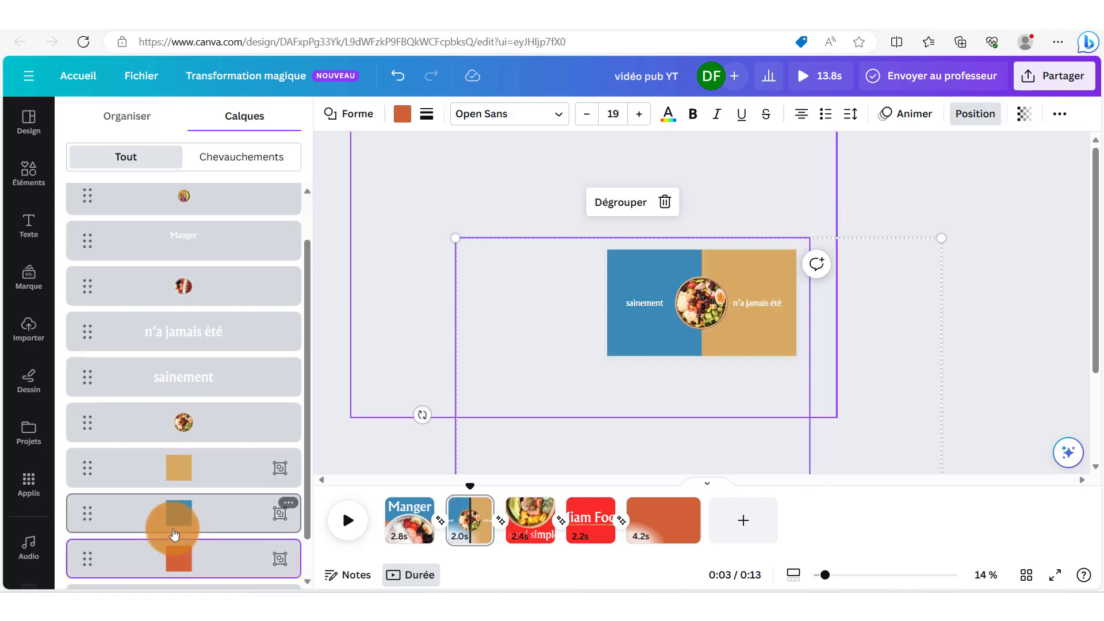
Copy the beige shape group from the second page onto the "aussi simple" page and rotate it half a turn so it clears the page
click(524, 539)
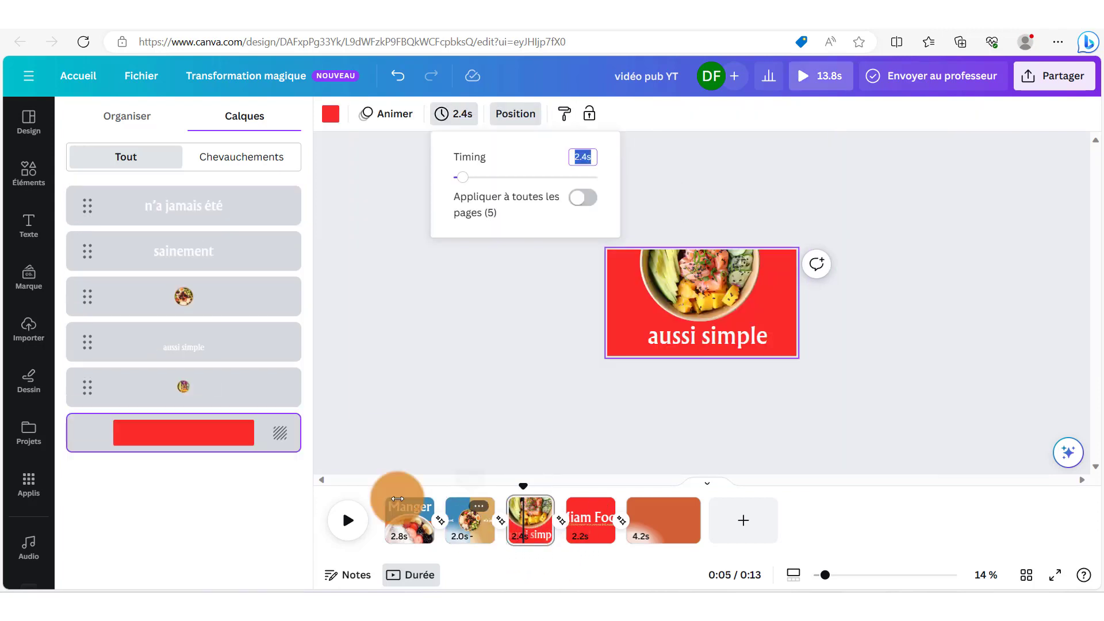
click(471, 519)
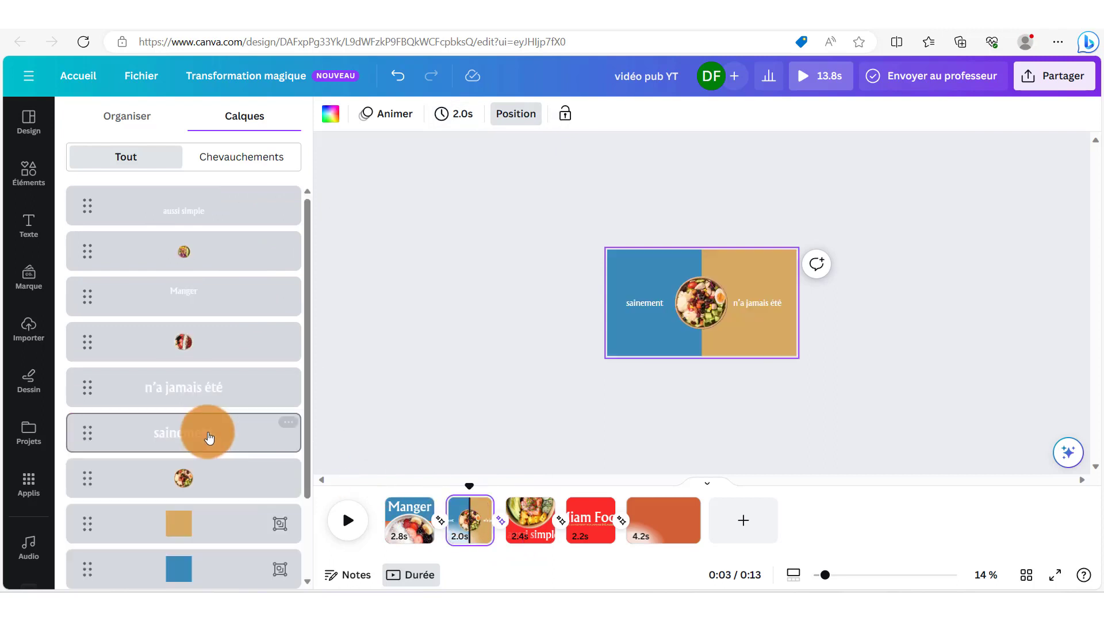
scroll(189, 510, down, 1)
click(183, 467)
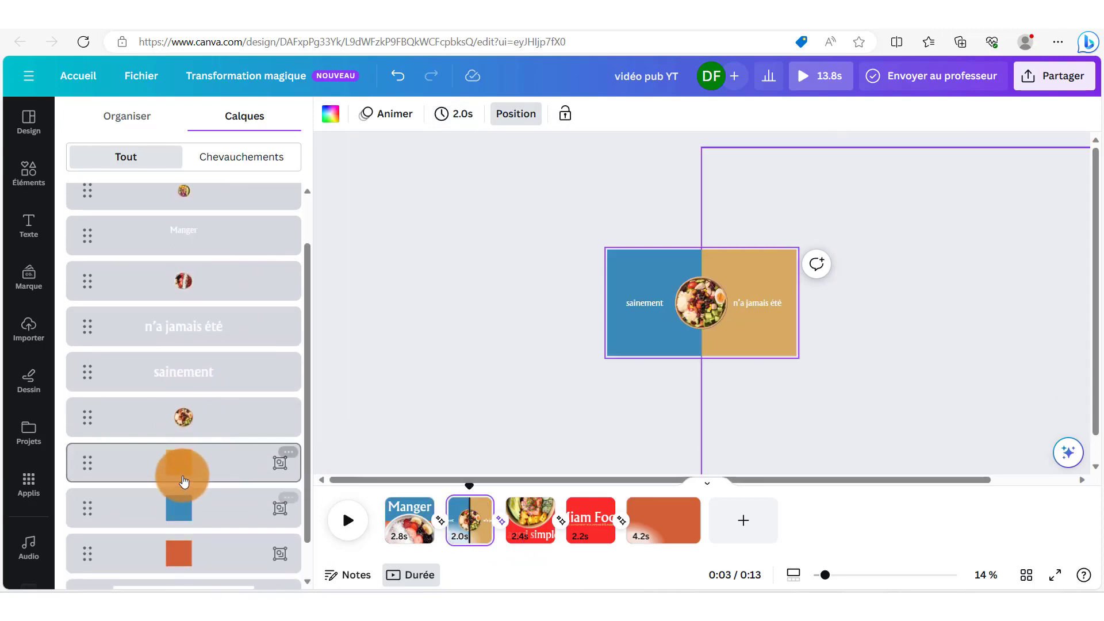
click(184, 472)
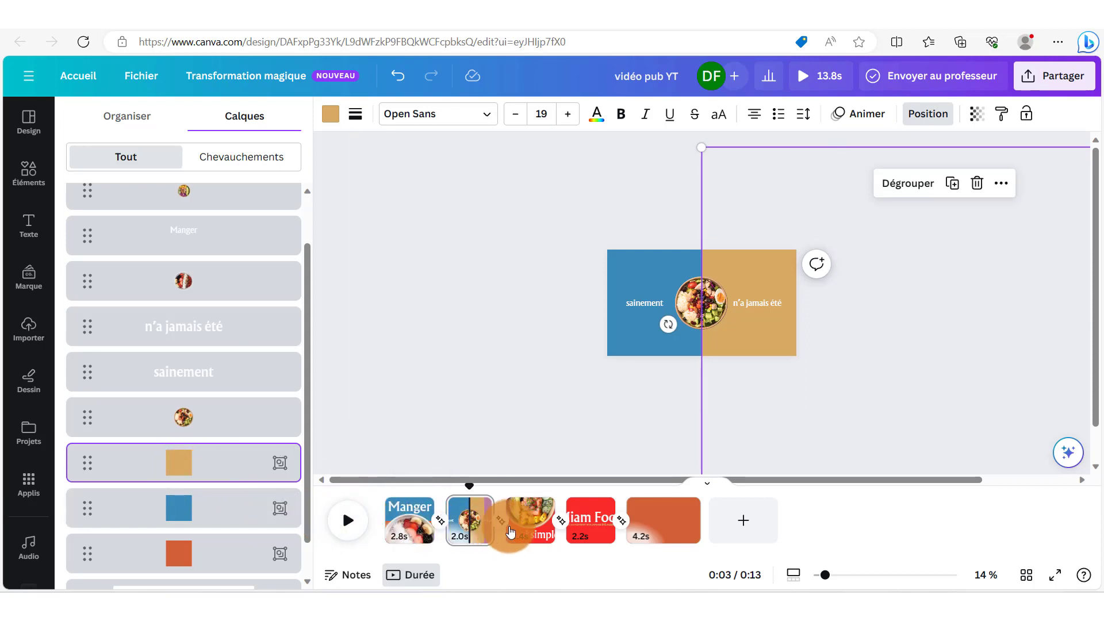
mouse_move(529, 535)
mouse_down()
mouse_move(771, 363)
mouse_move(764, 347)
mouse_move(528, 523)
mouse_up()
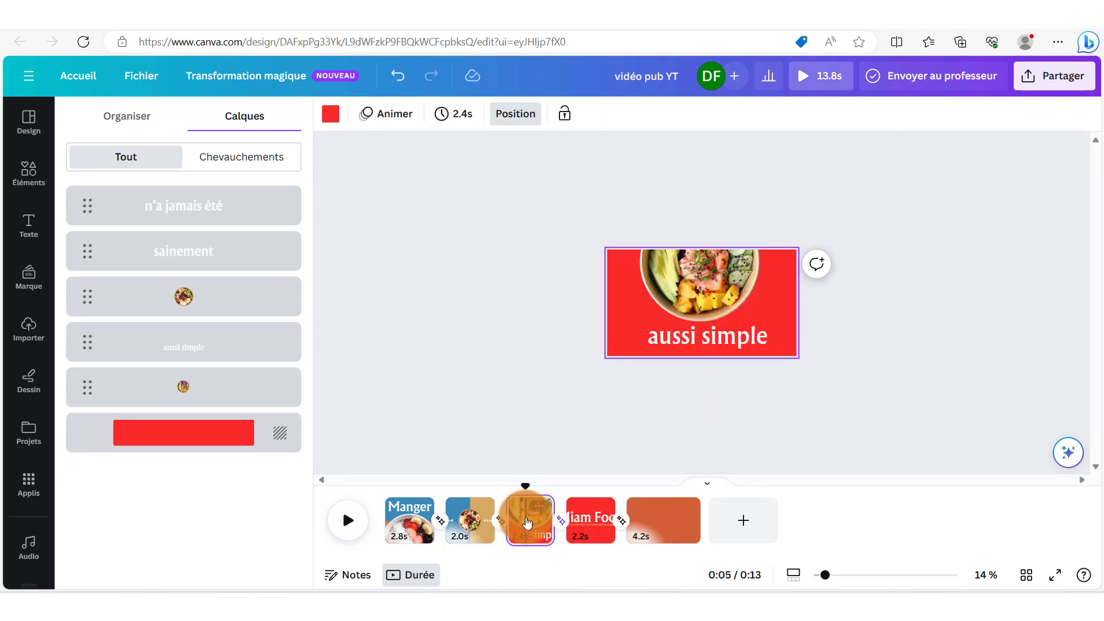
click(657, 320)
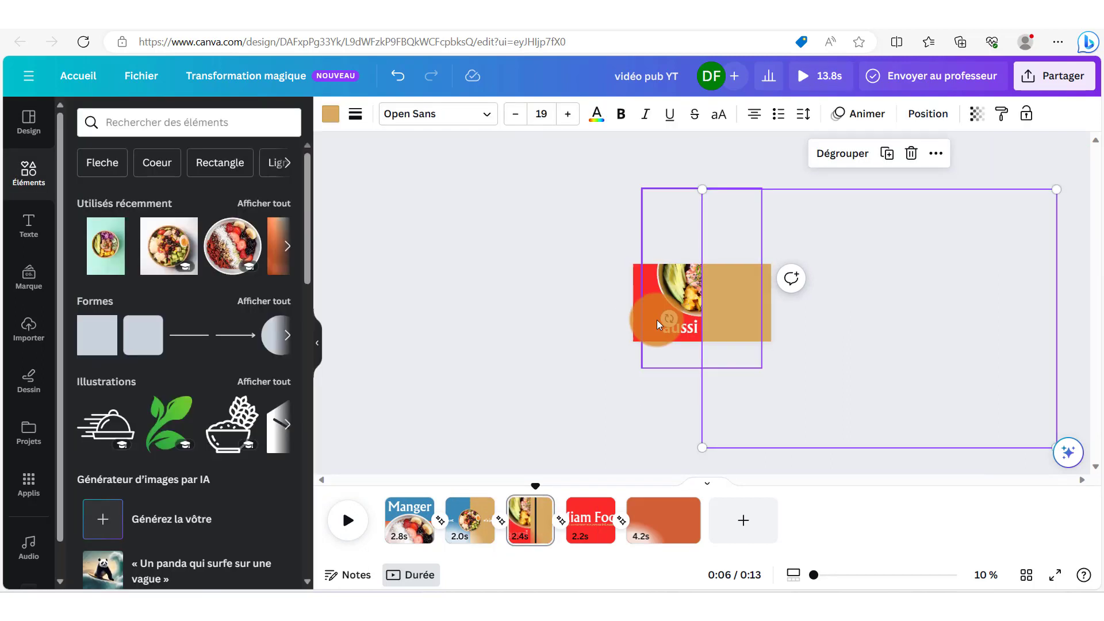
click(668, 317)
drag(668, 317, 963, 319)
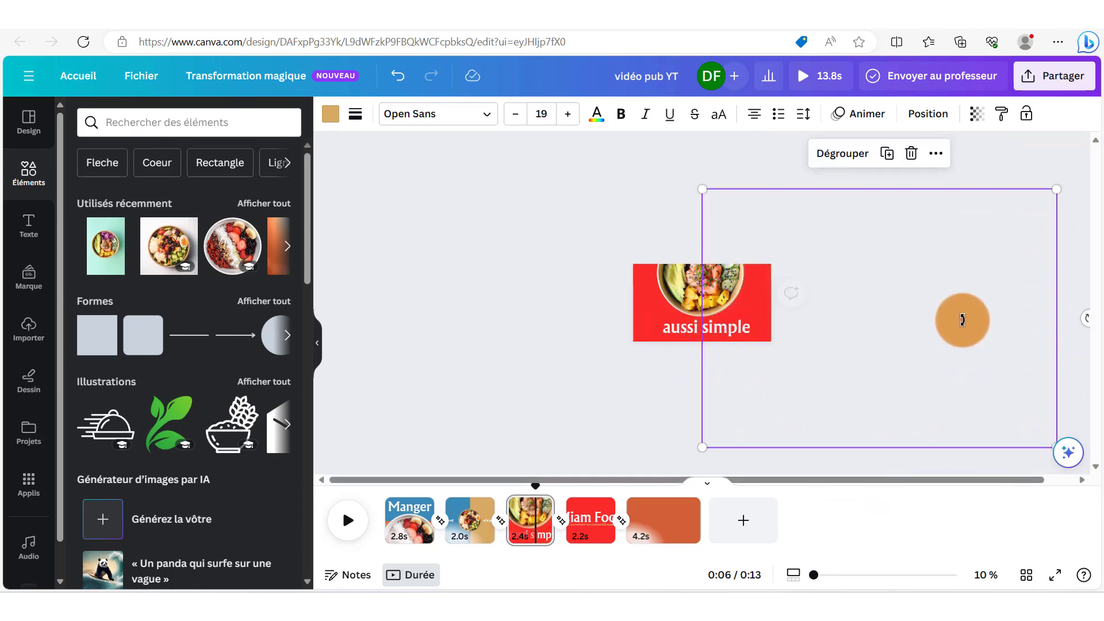
Copy the blue shape group from the second page onto the "aussi simple" page
click(458, 512)
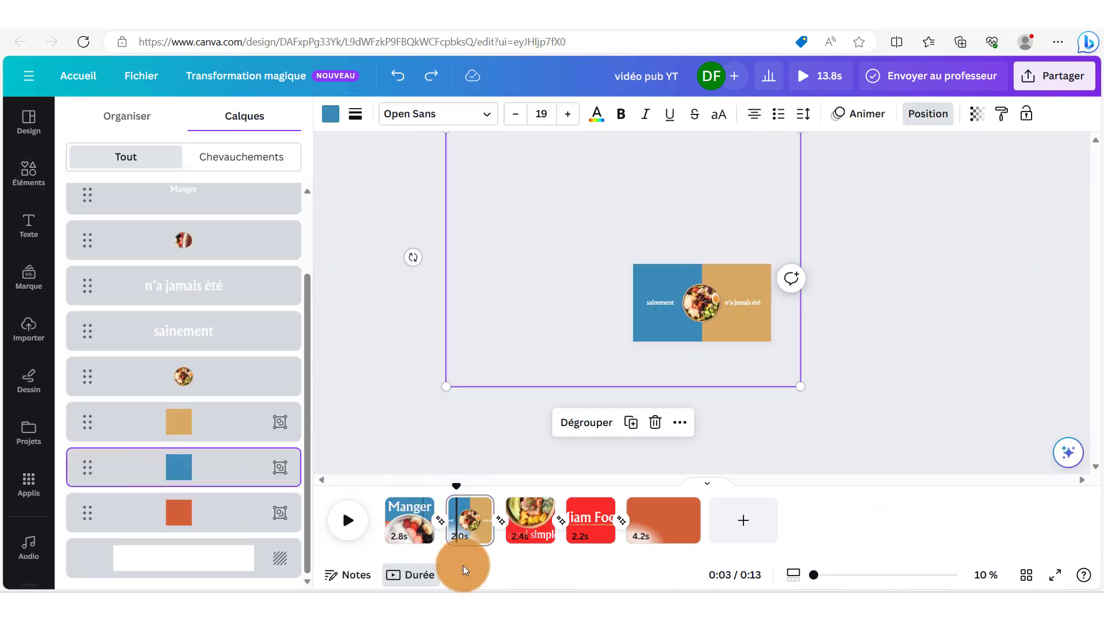
click(539, 520)
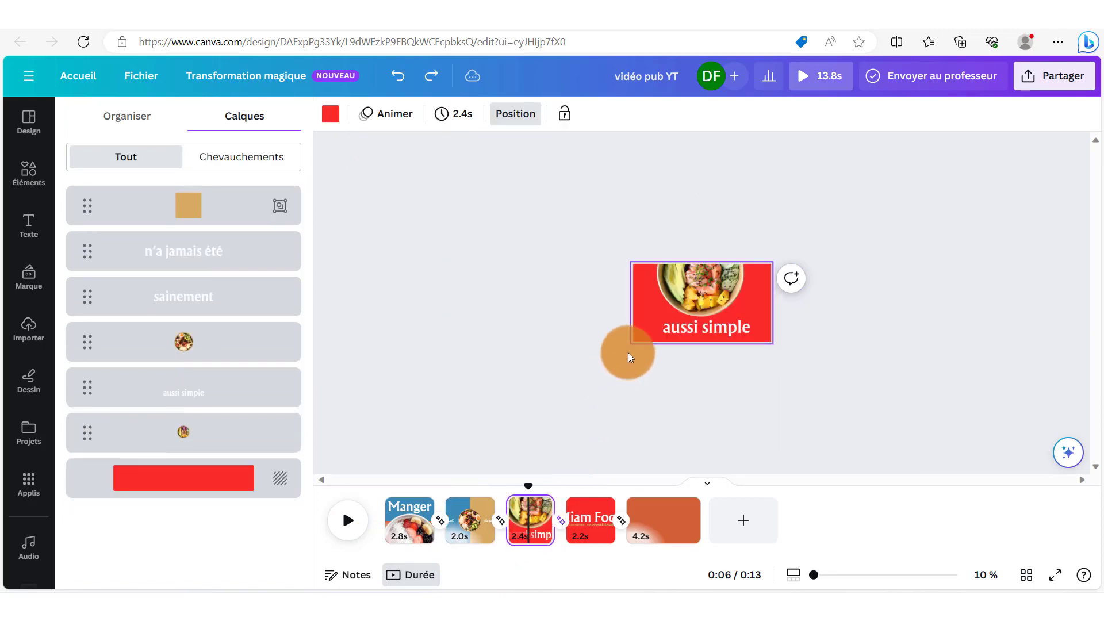
click(646, 316)
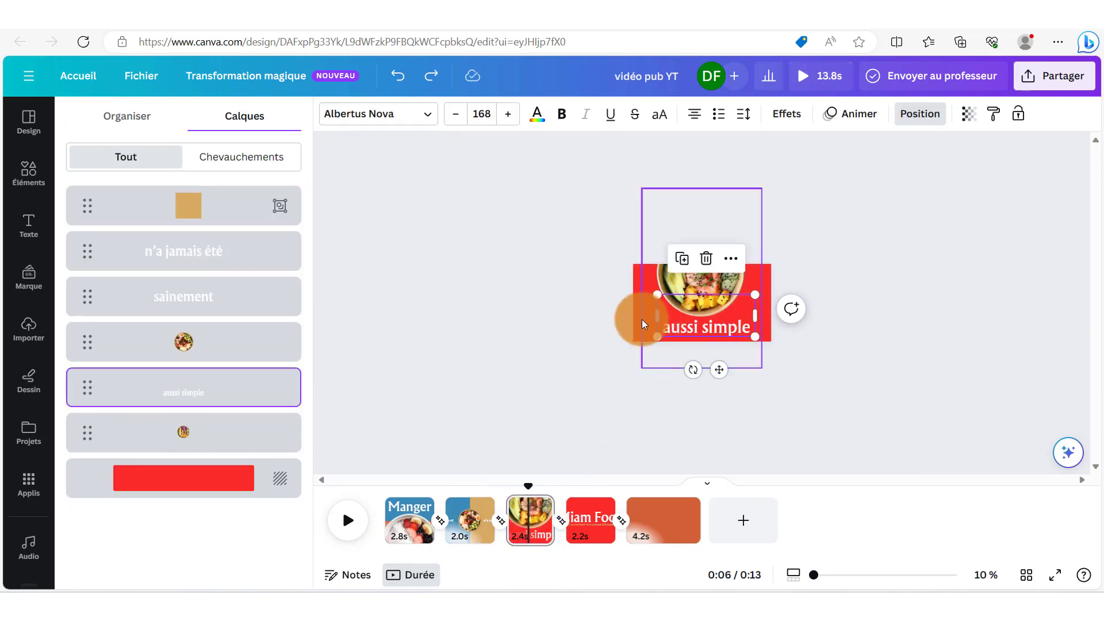
click(641, 319)
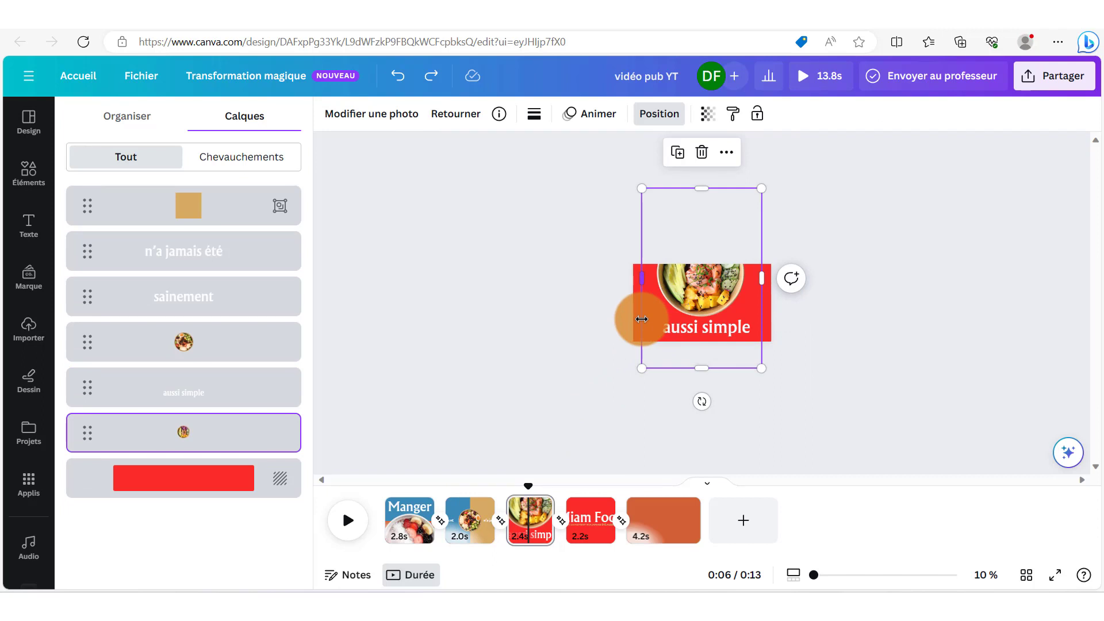
key(ctrl+v)
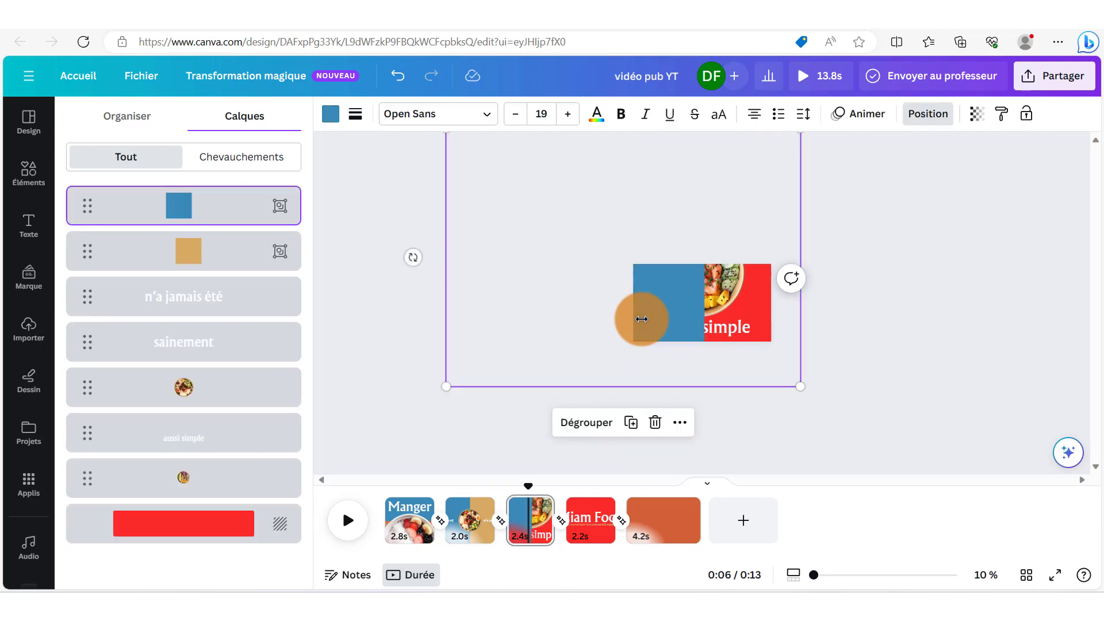
Move the blue group off-canvas to the page's left and reorder both groups above the red background, with blue above beige
drag(670, 313, 578, 324)
drag(189, 251, 185, 481)
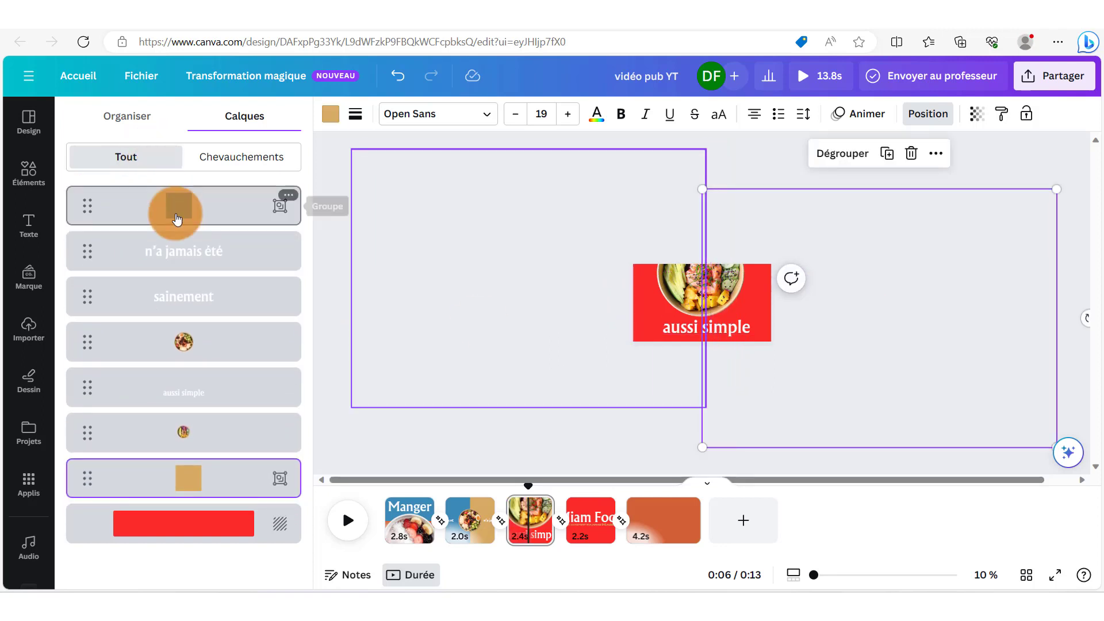
drag(176, 219, 206, 461)
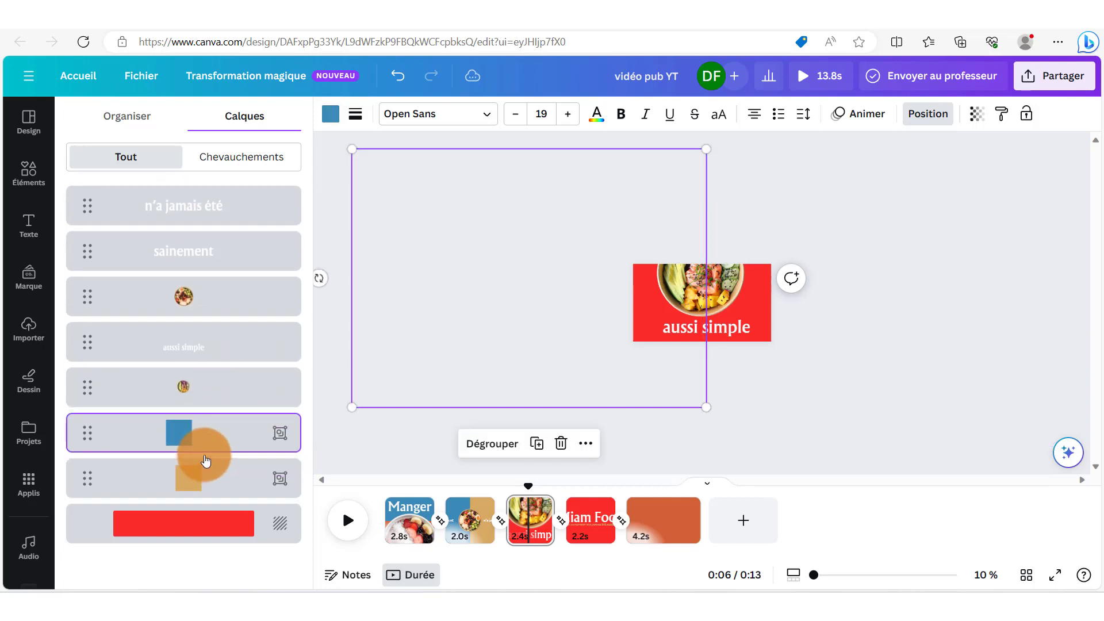
Copy the orange shape group from the second page onto the "aussi simple" page, using the layer list to select it
right_click(481, 526)
click(480, 528)
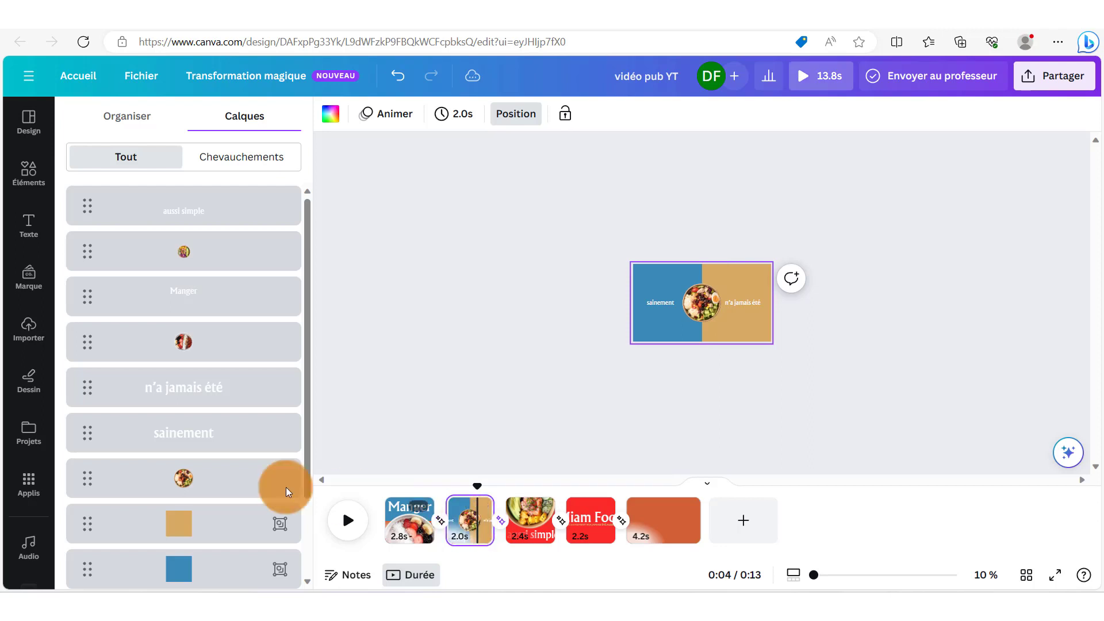
scroll(230, 460, down, 3)
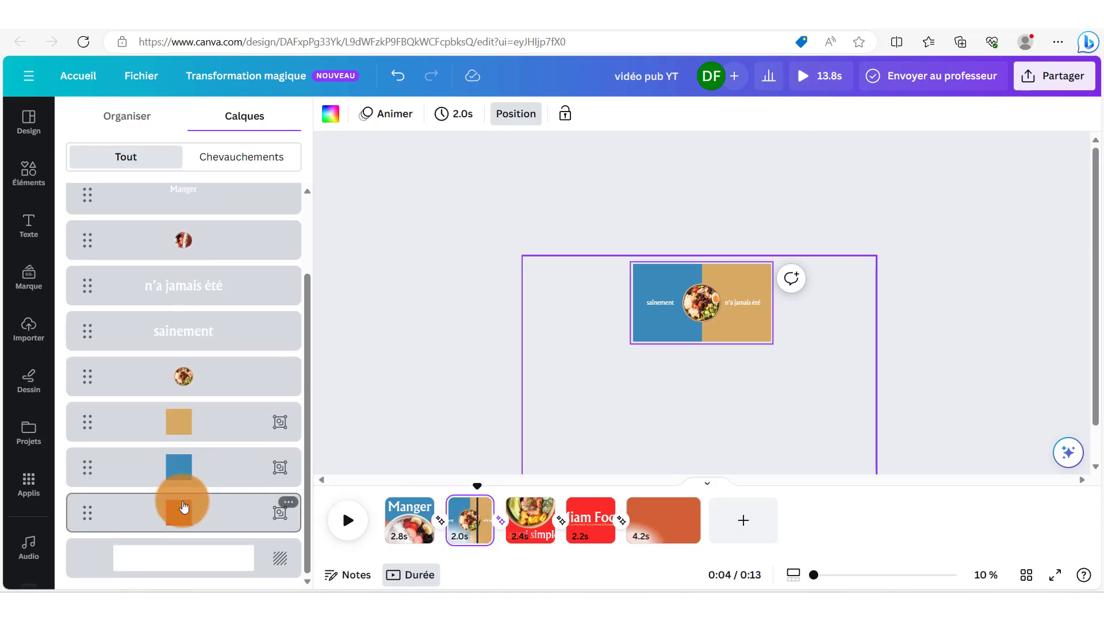
click(183, 506)
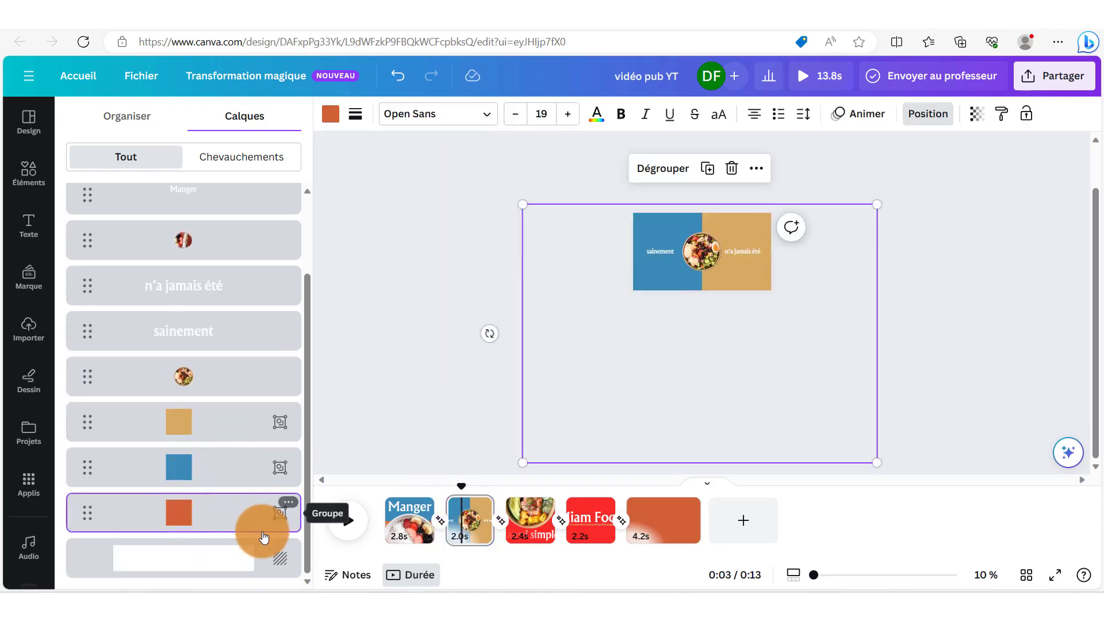
click(532, 528)
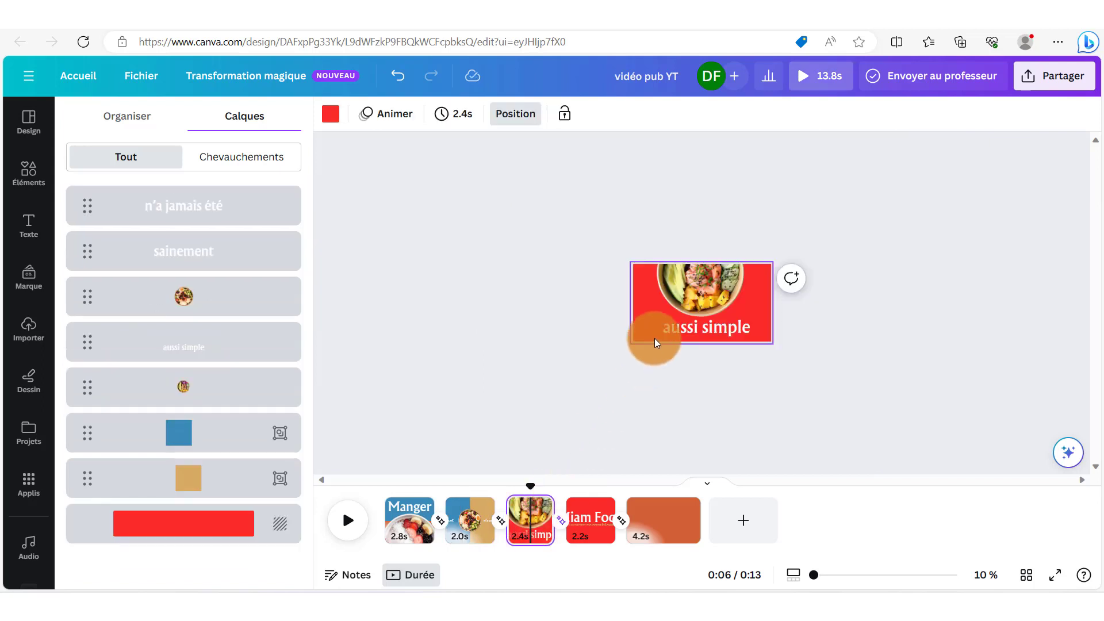
key(ctrl+v)
Rotate the orange group a quarter turn and move it below the page, placing its layer directly above the red background
scroll(654, 339, down, 1)
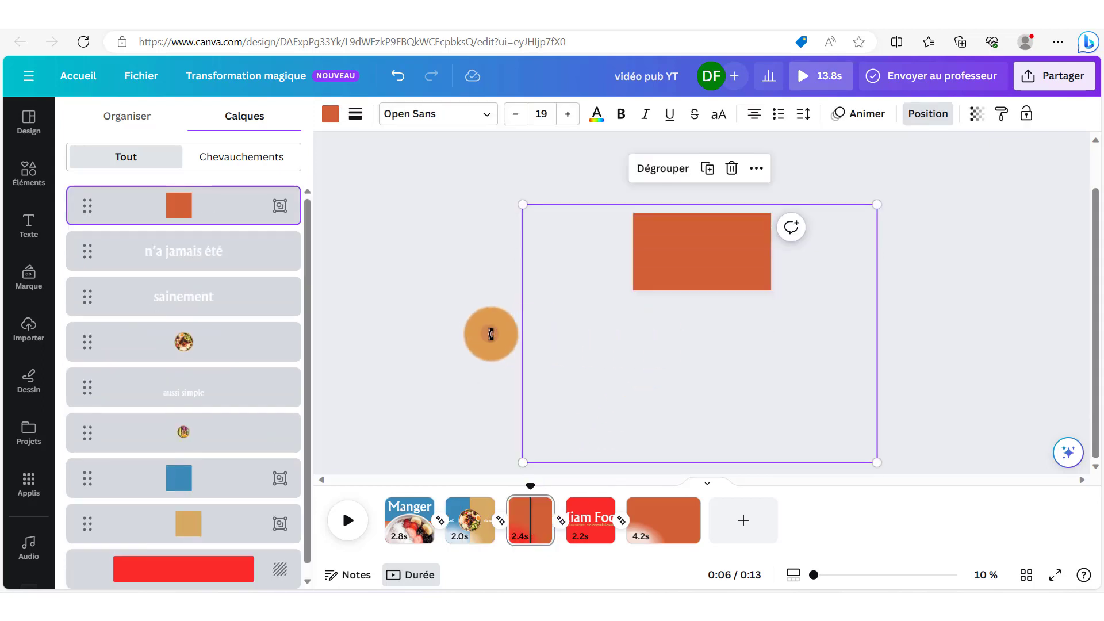
drag(489, 333, 703, 487)
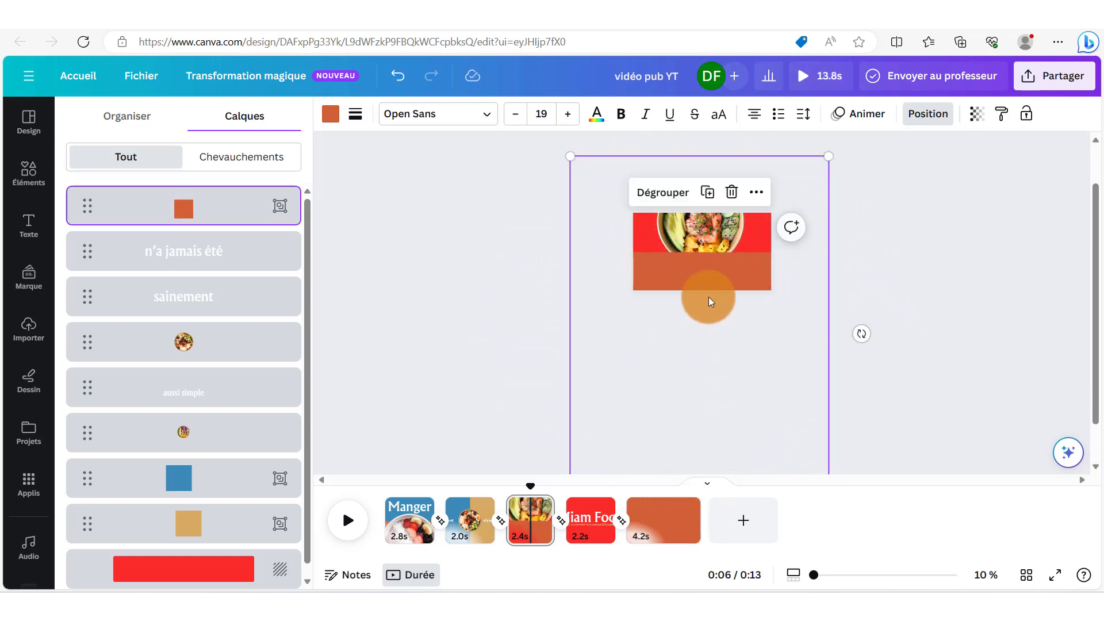
drag(708, 278, 712, 328)
drag(165, 216, 141, 532)
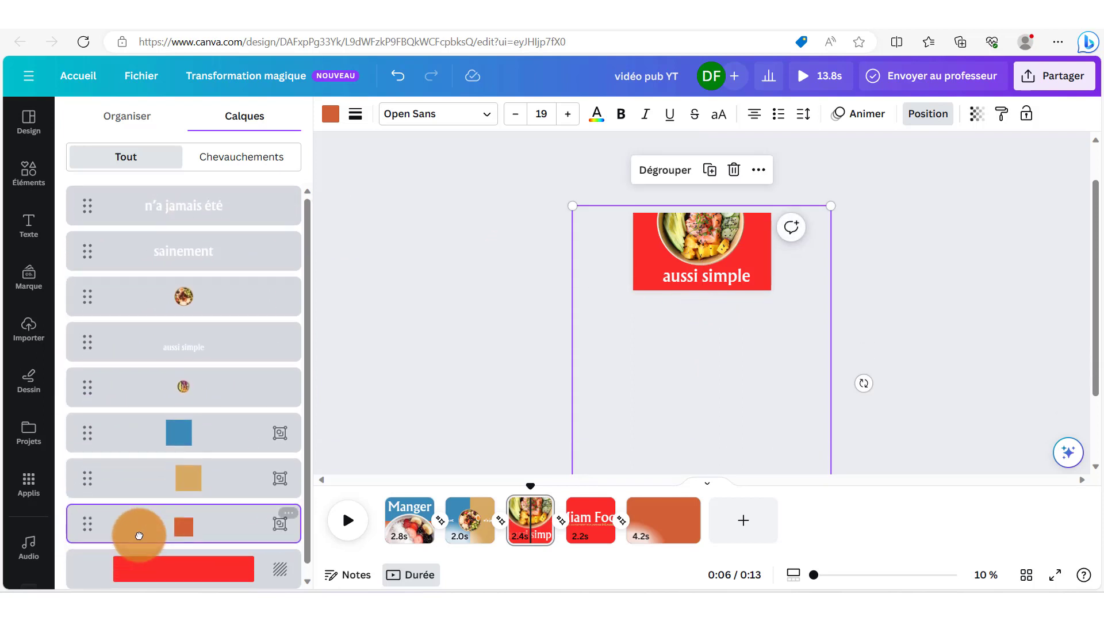
Delete the orange last page and set the "Miam Food" page's duration to 3.0 seconds
drag(530, 490, 324, 558)
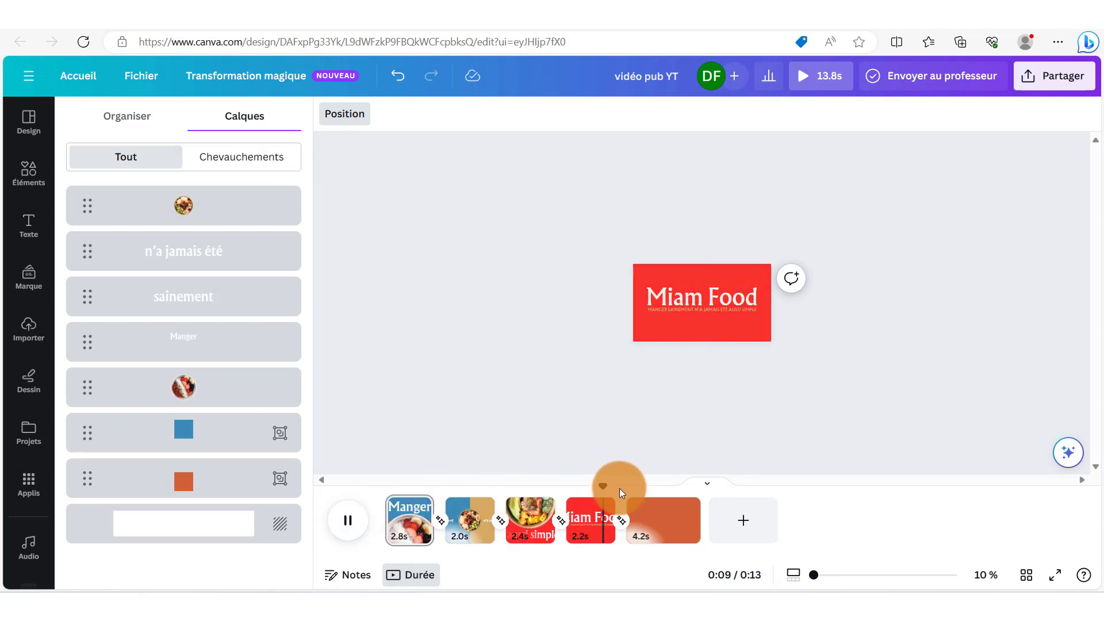
right_click(688, 511)
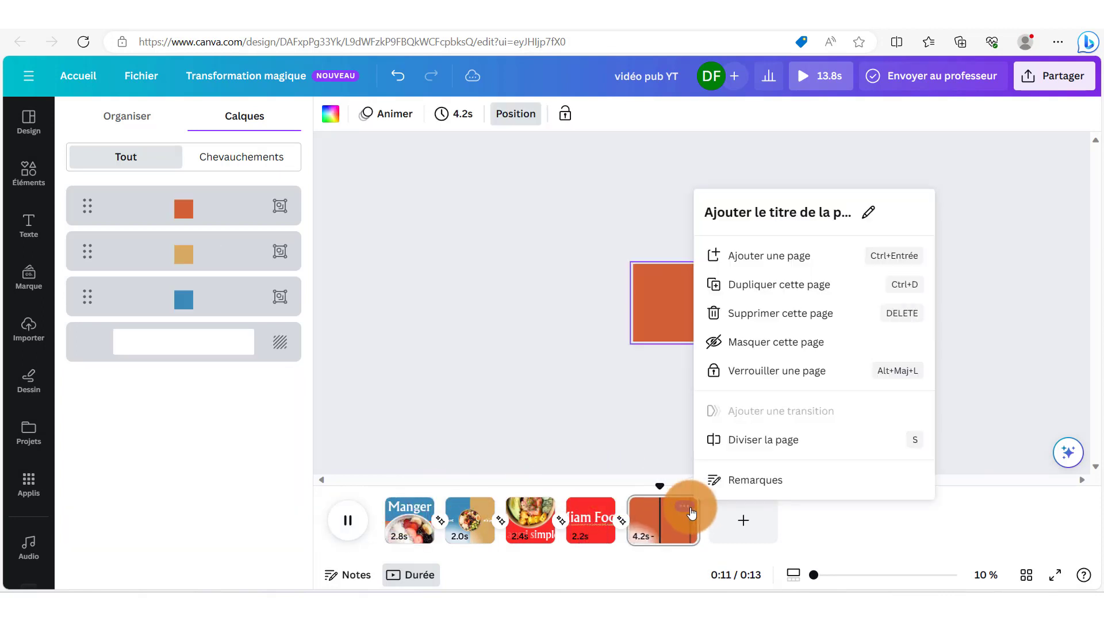
click(748, 312)
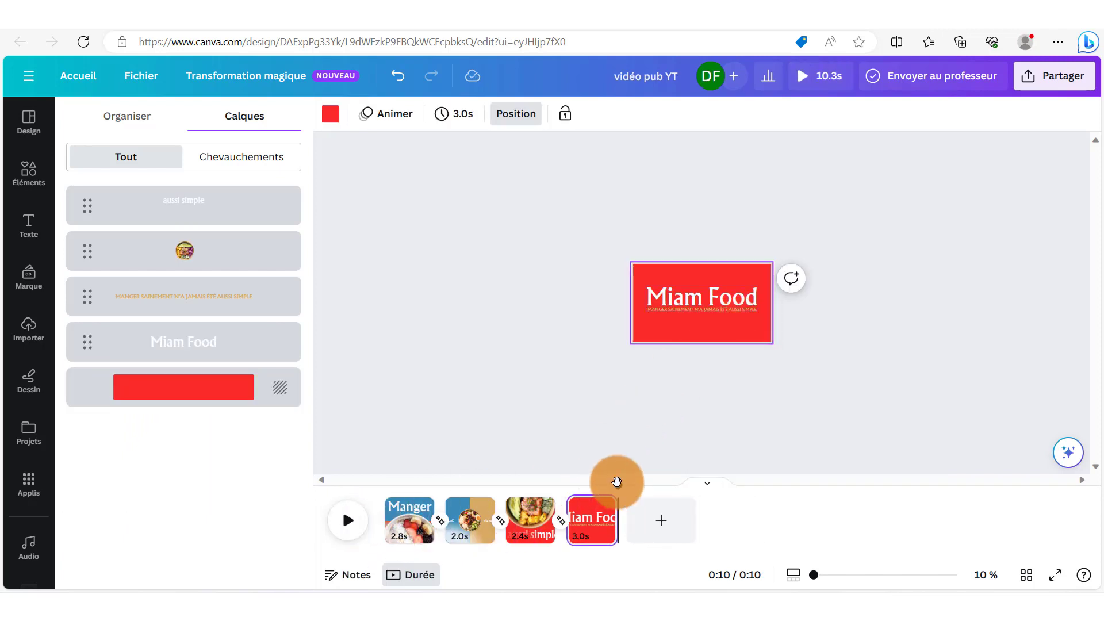
Scrub through the timeline and play the whole video from the first page to check the transitions
drag(617, 485, 421, 532)
click(421, 532)
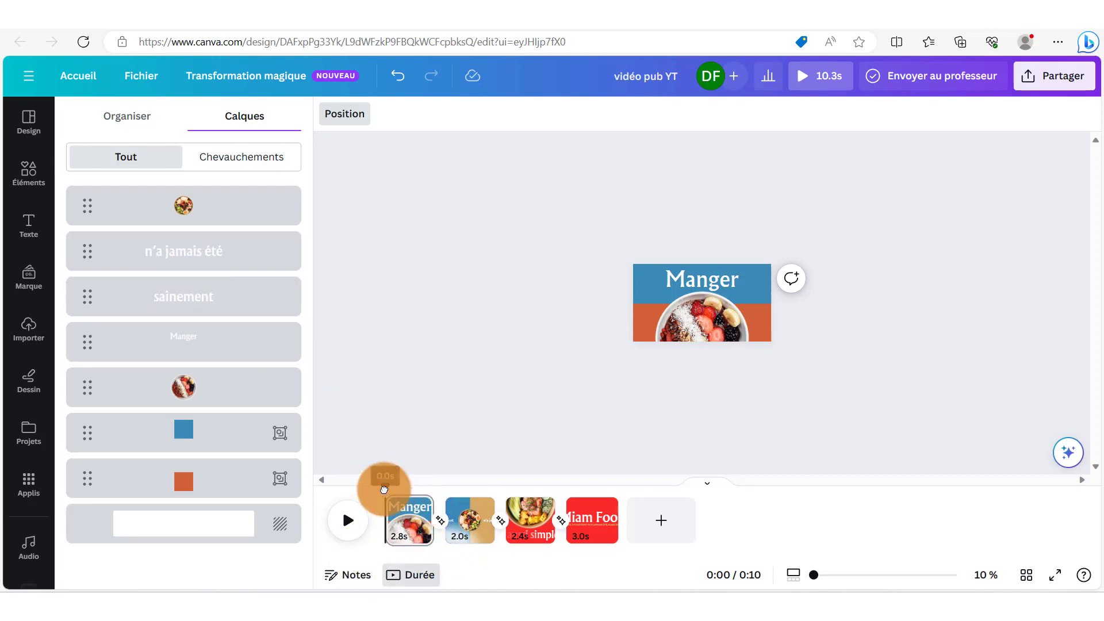
drag(384, 490, 410, 490)
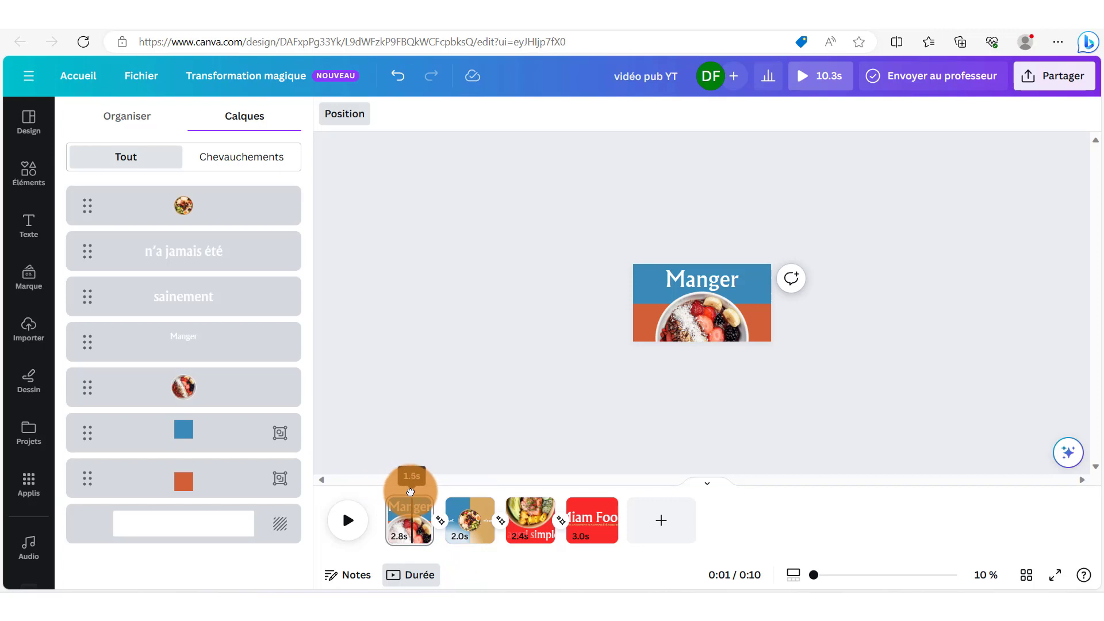
drag(410, 492, 472, 536)
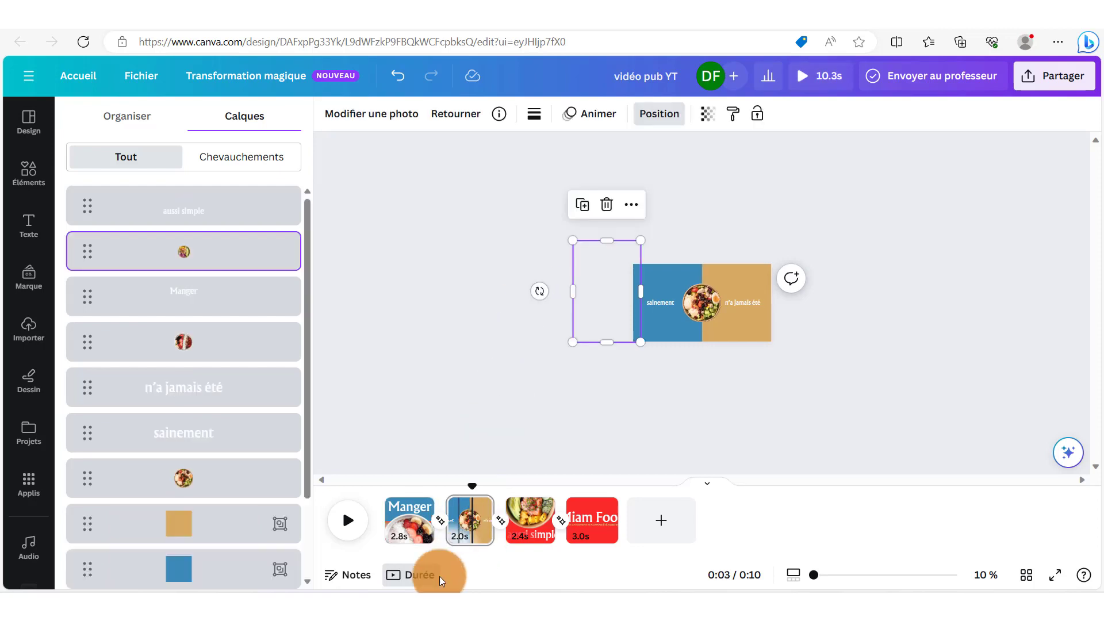
drag(472, 489, 365, 522)
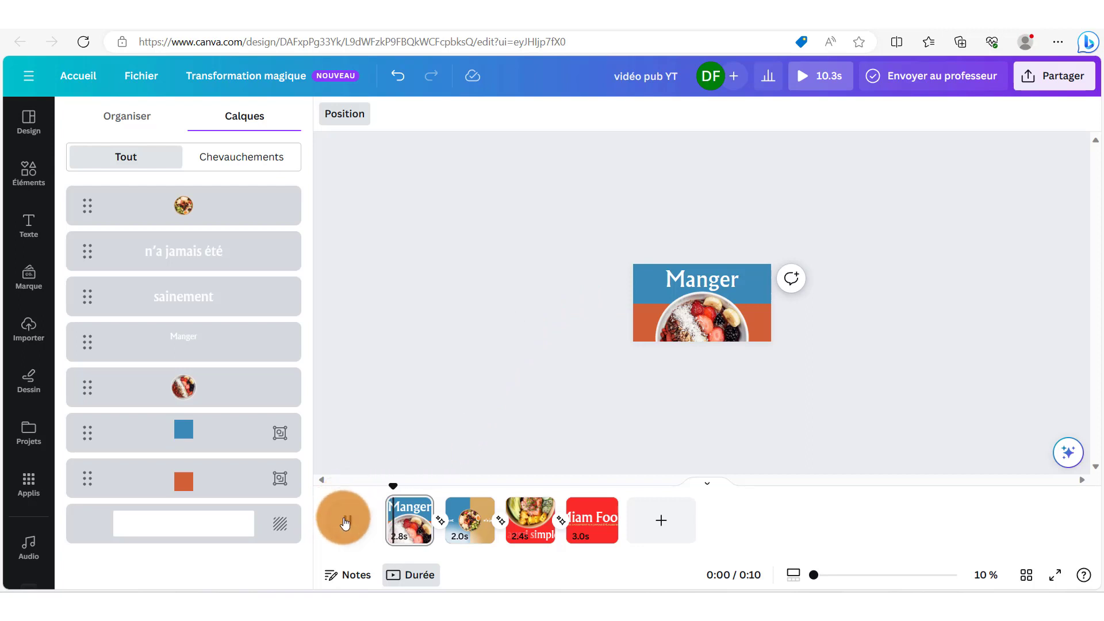
click(346, 523)
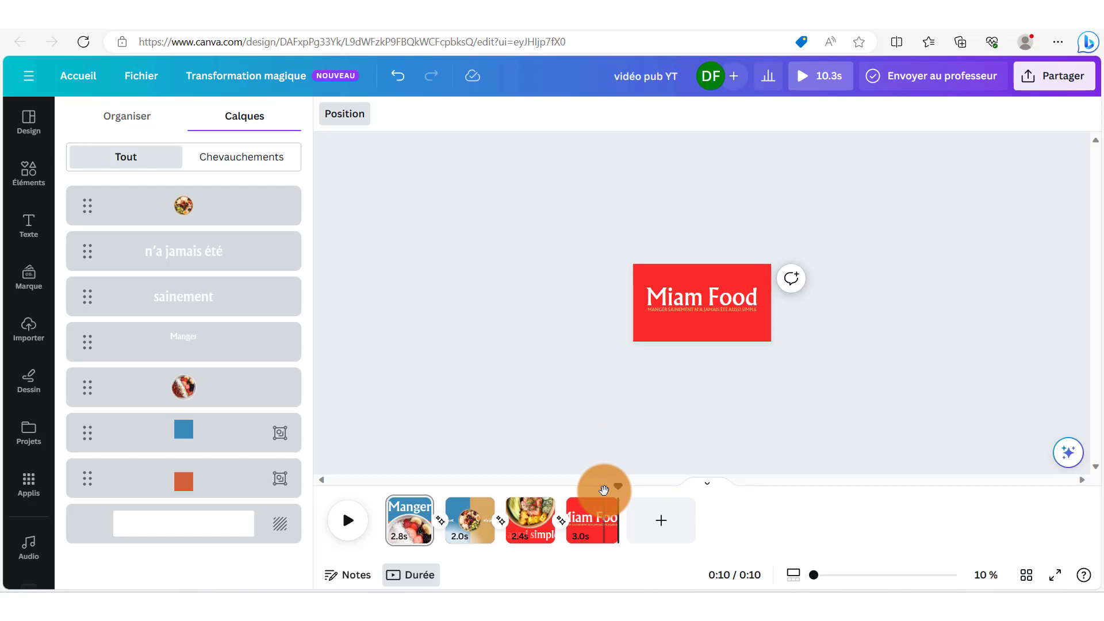
click(347, 525)
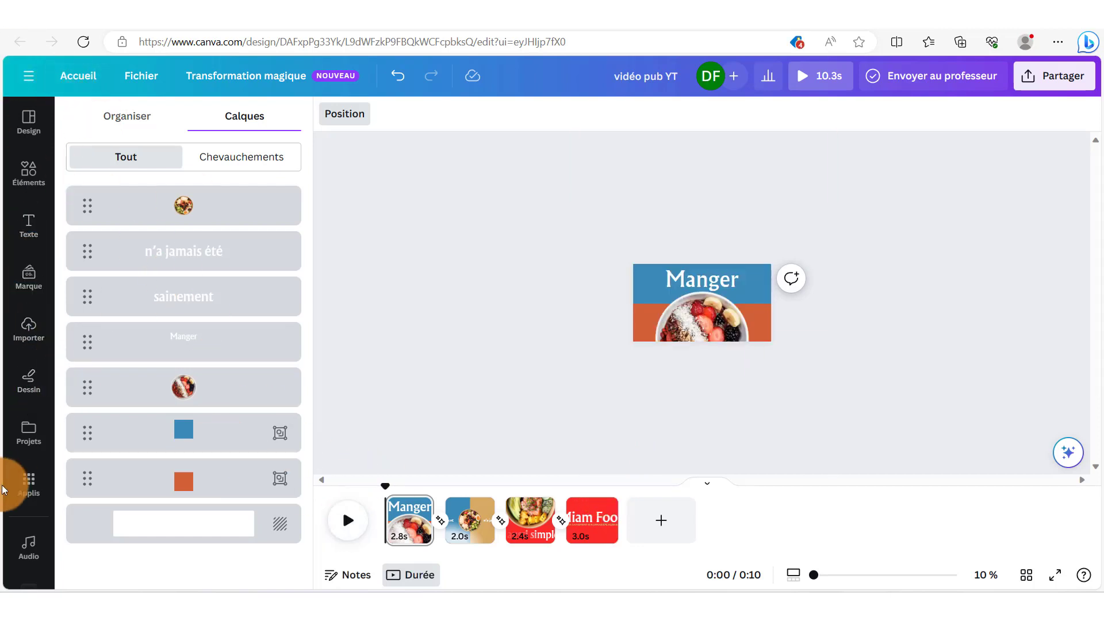
Add the "Gift Wrapped" track as the video's soundtrack and preview the full video with it
click(29, 555)
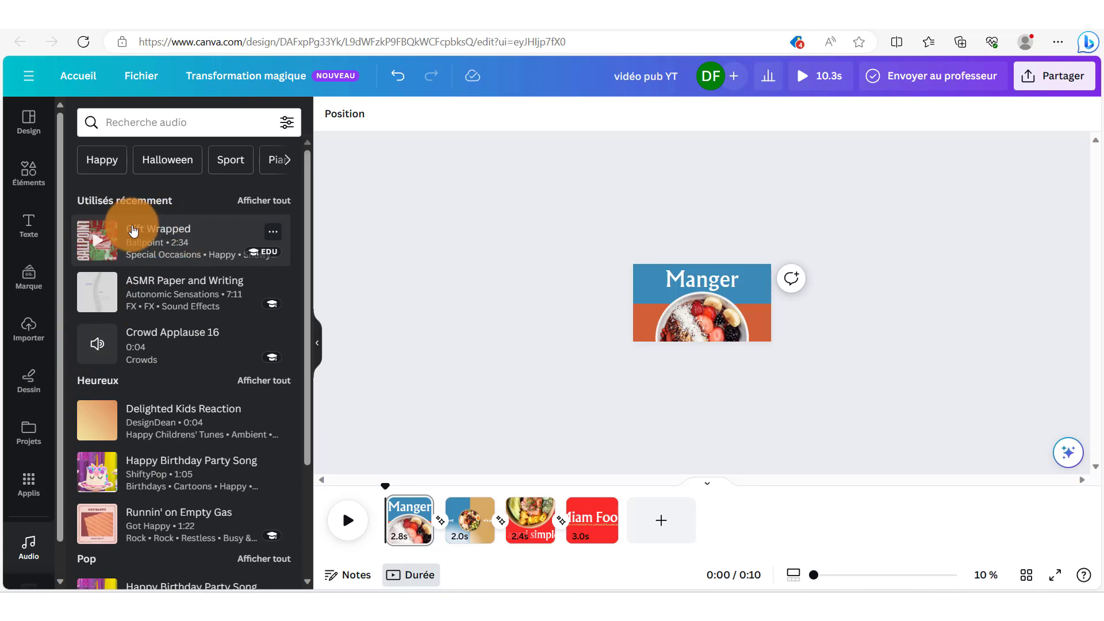
click(109, 243)
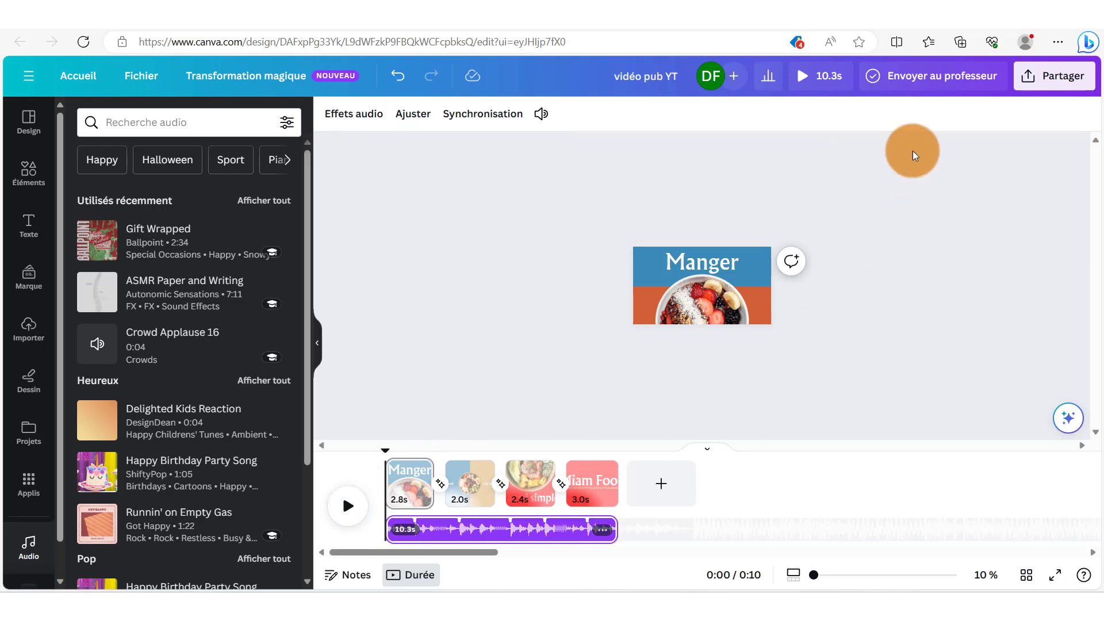
click(801, 77)
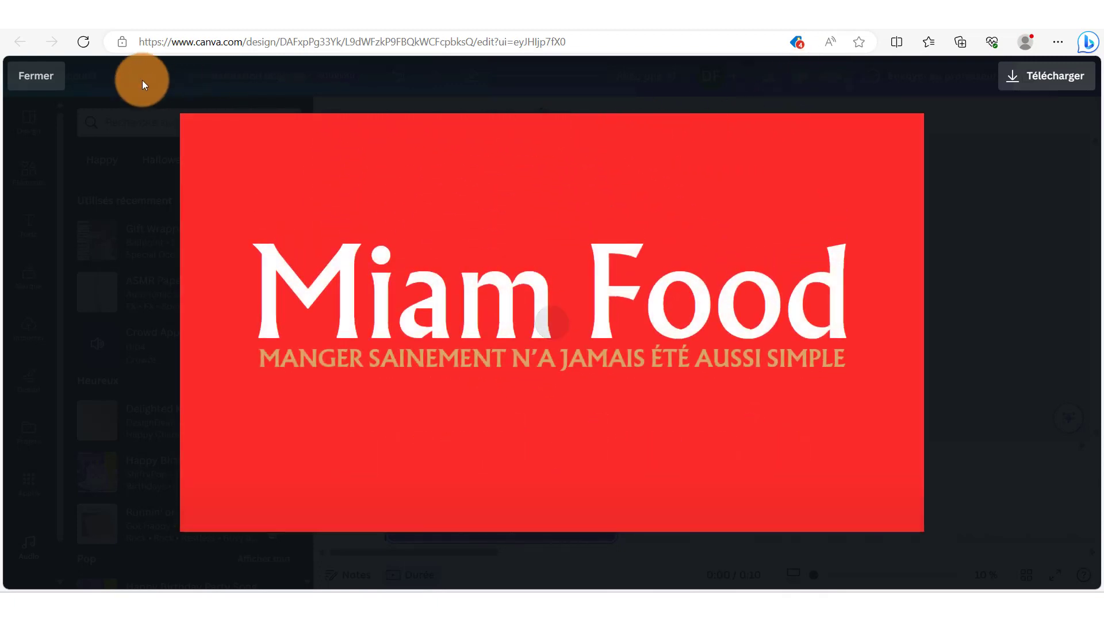
click(44, 84)
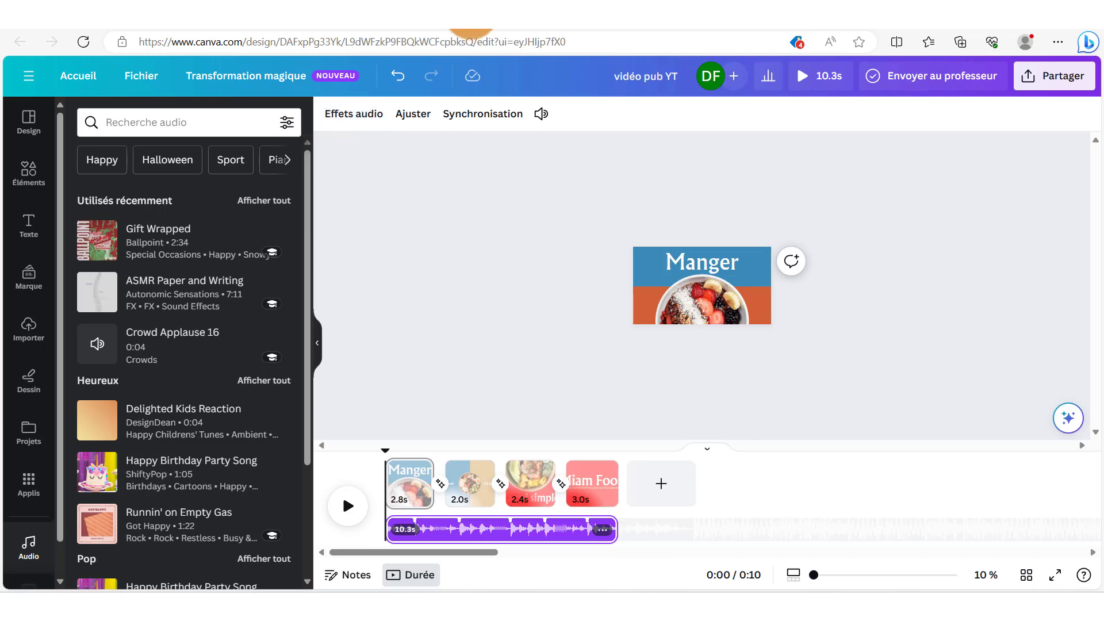
Set the soundtrack's fade-in and fade-out to 2.8 s each and preview the full video
click(363, 125)
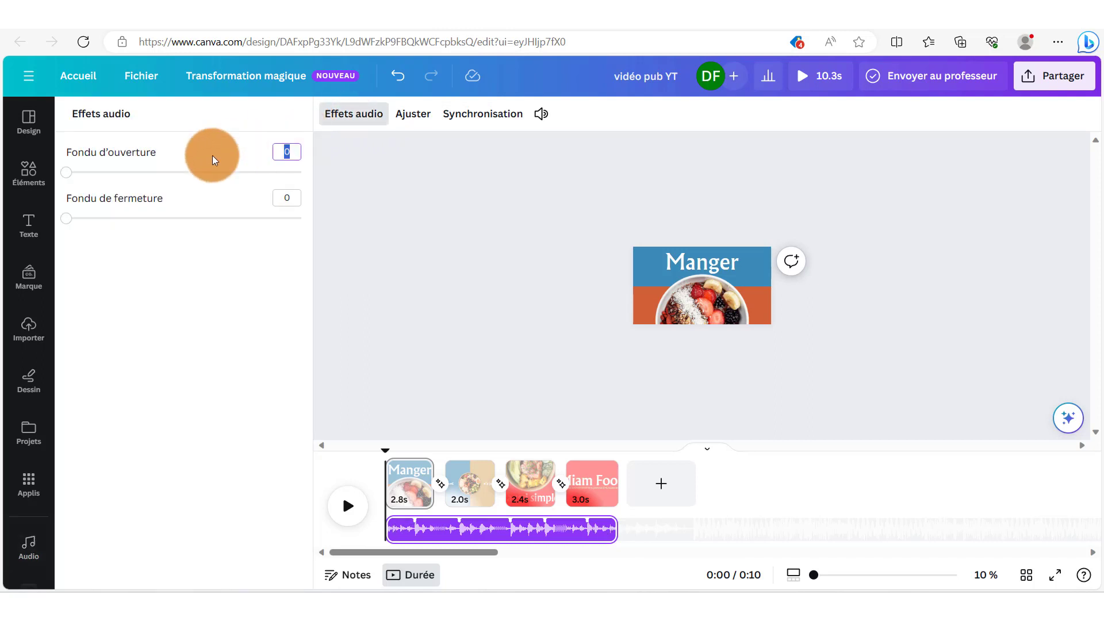
drag(63, 178, 197, 192)
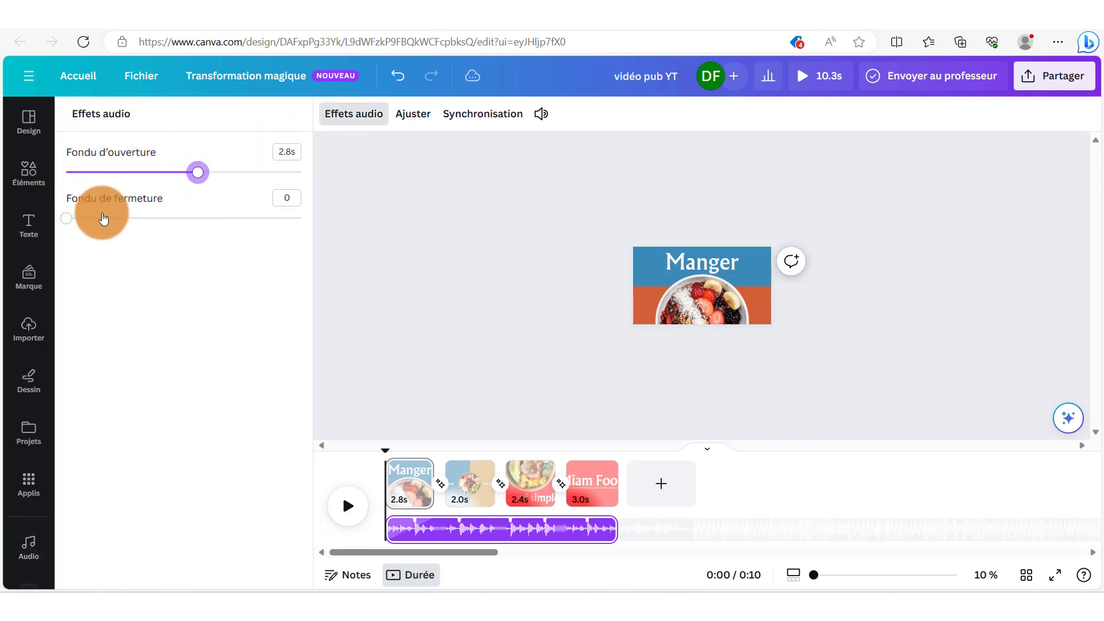
drag(68, 220, 201, 219)
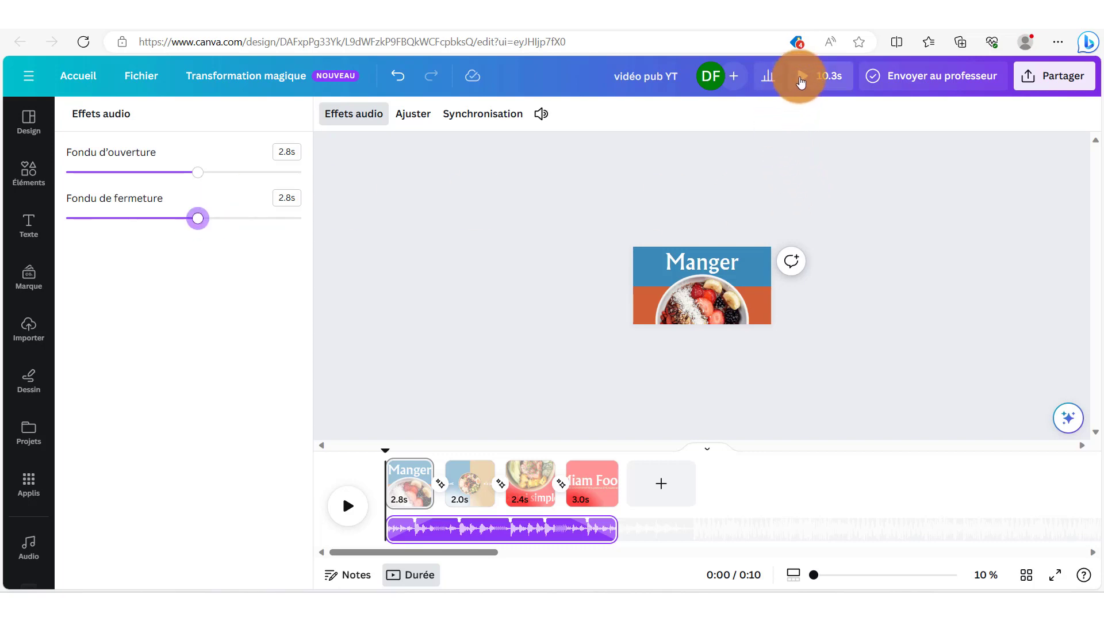
click(800, 81)
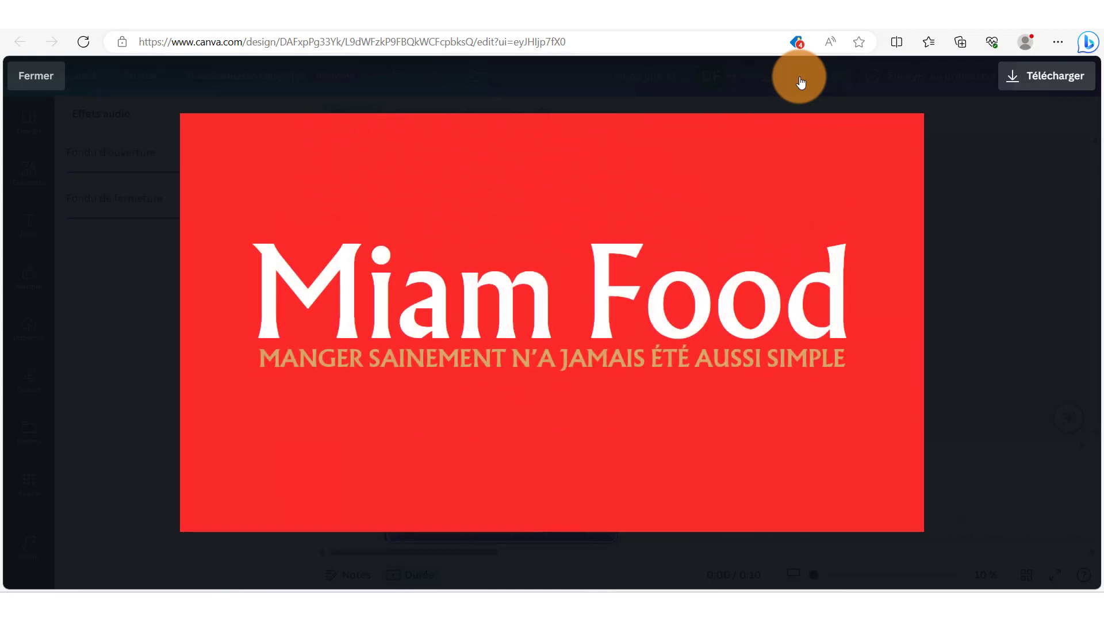
click(44, 78)
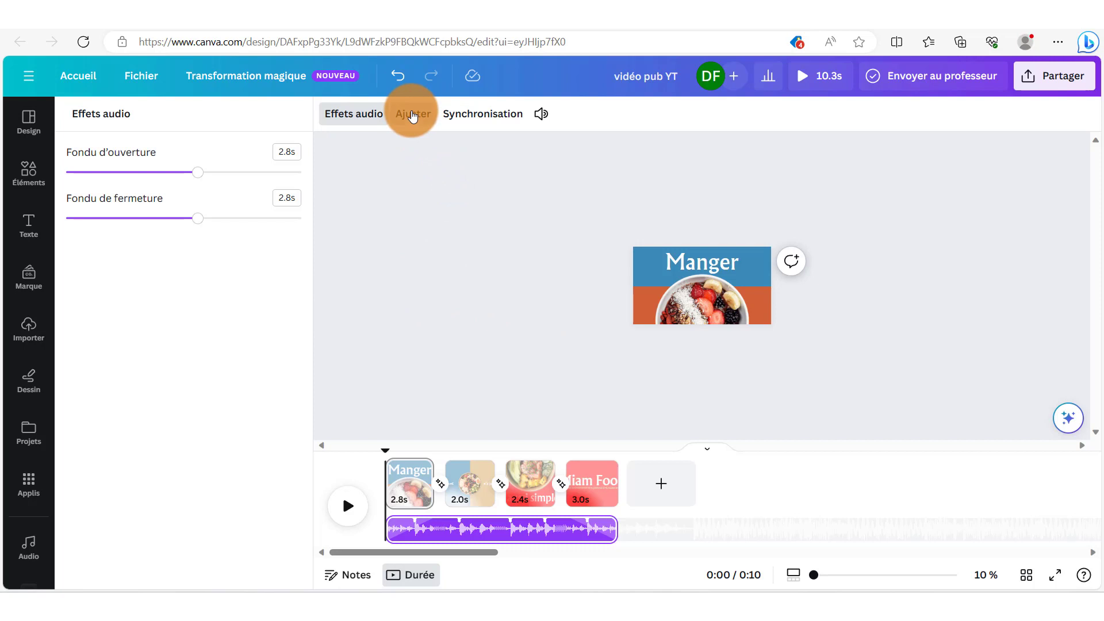
Shift the soundtrack within its clip so a louder, later passage of the song plays, and preview the full video
click(413, 114)
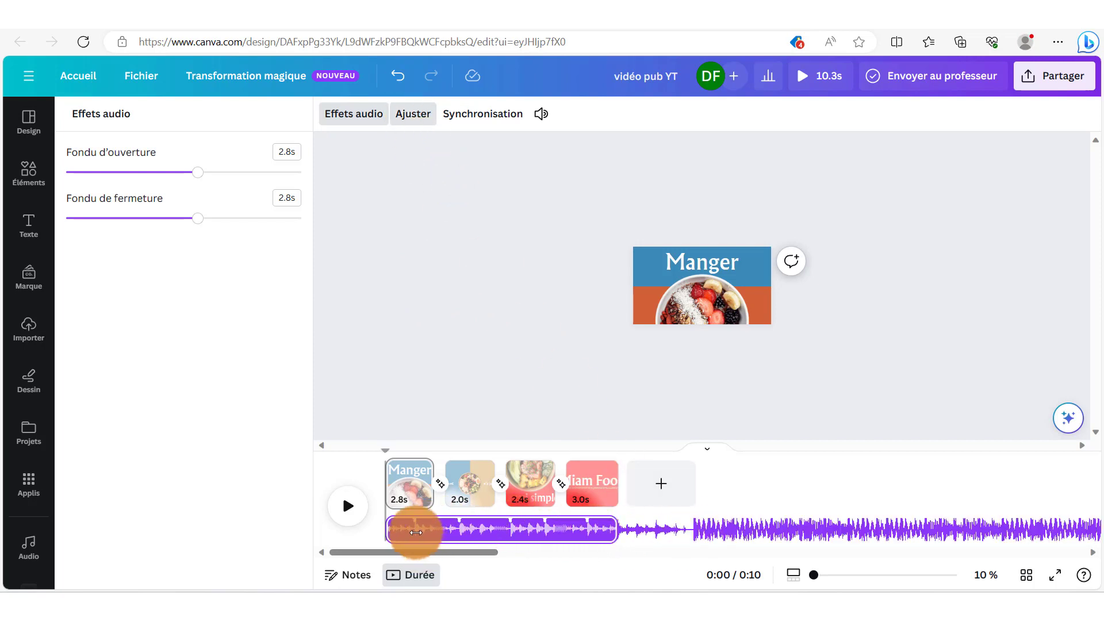
drag(402, 528, 439, 562)
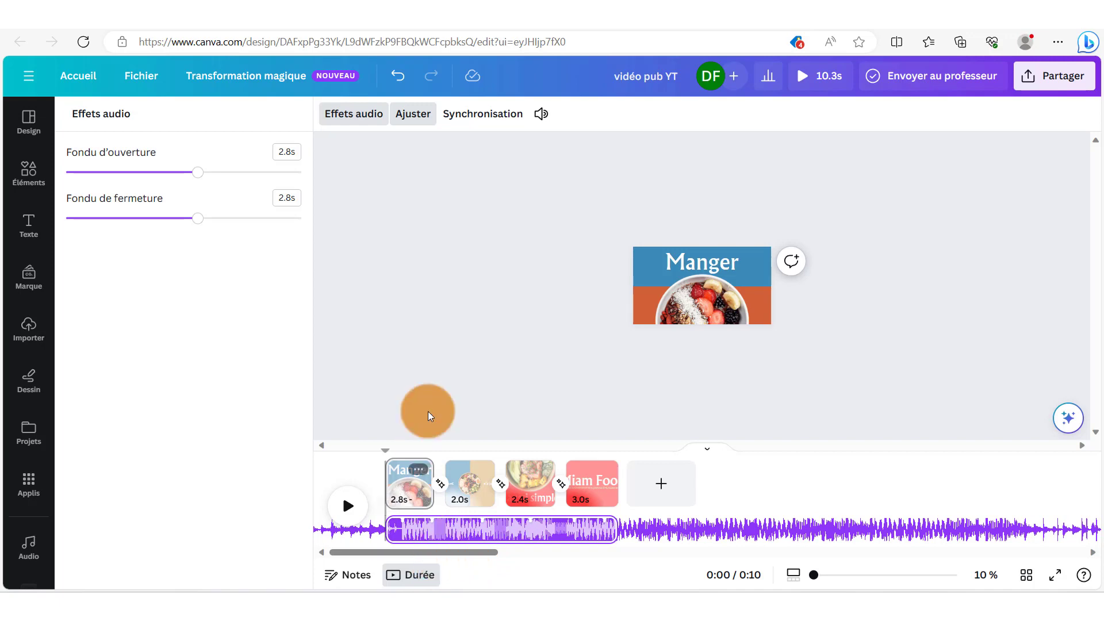
click(803, 81)
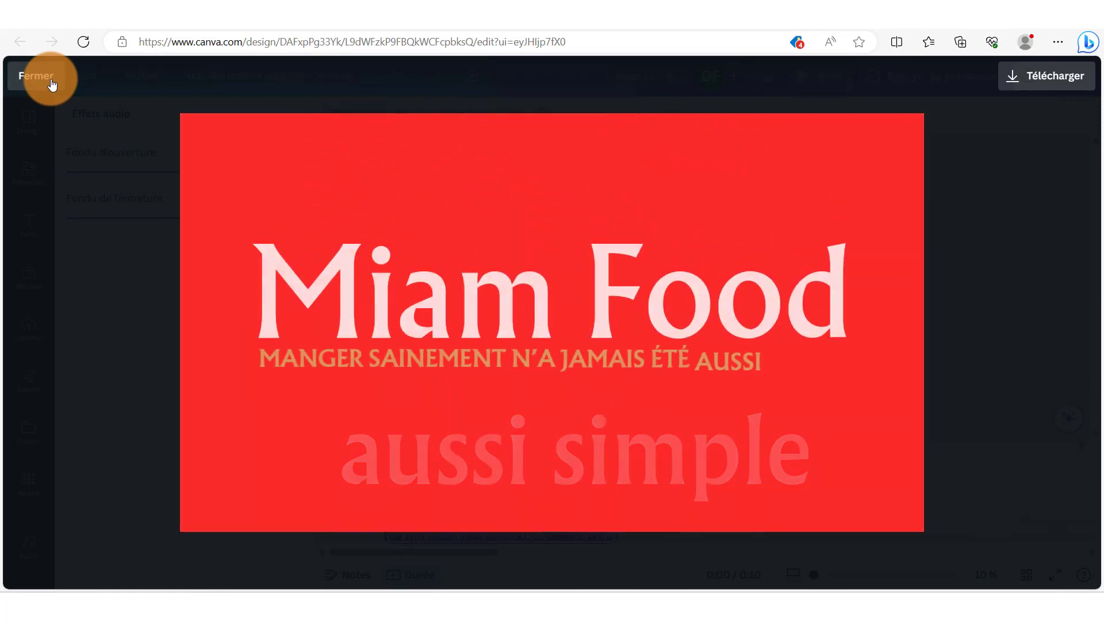
click(52, 84)
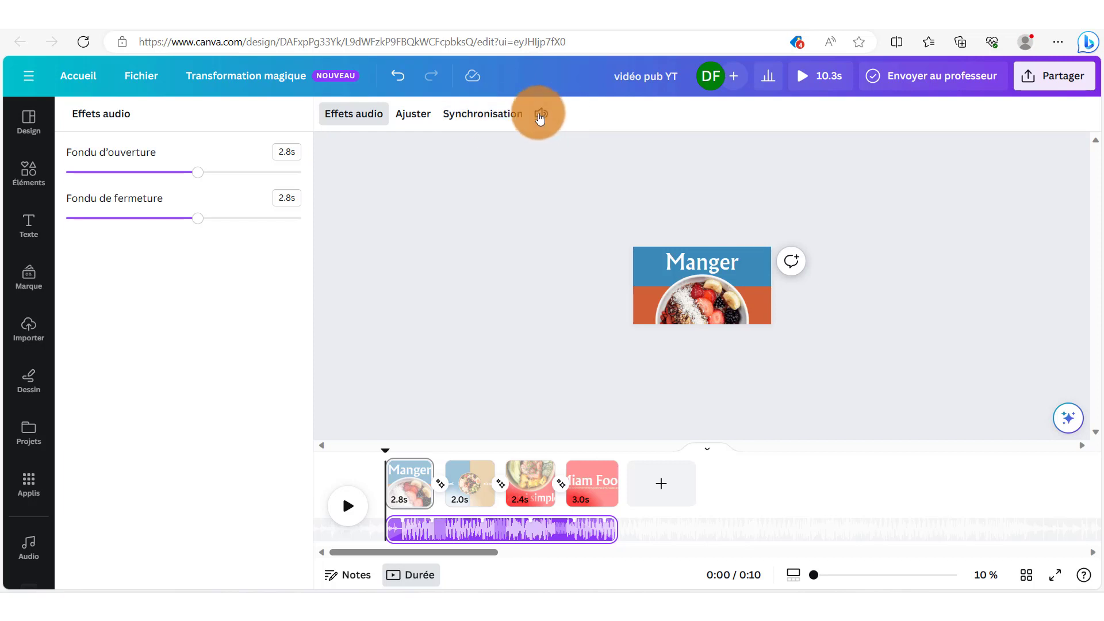
Check the soundtrack's volume setting
click(540, 115)
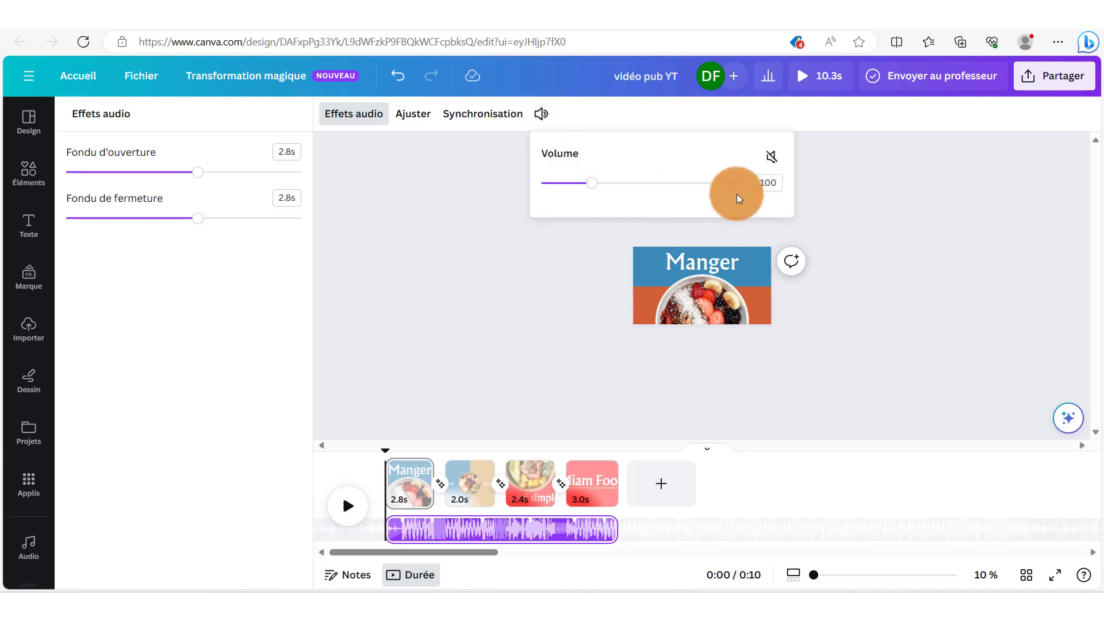
drag(731, 280, 561, 163)
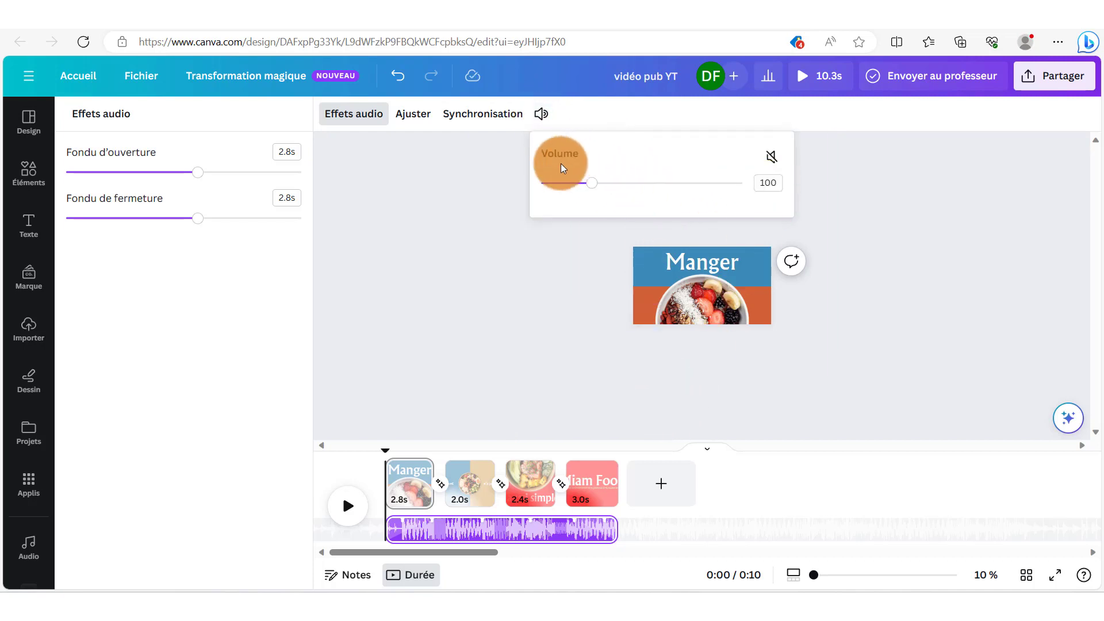
click(481, 164)
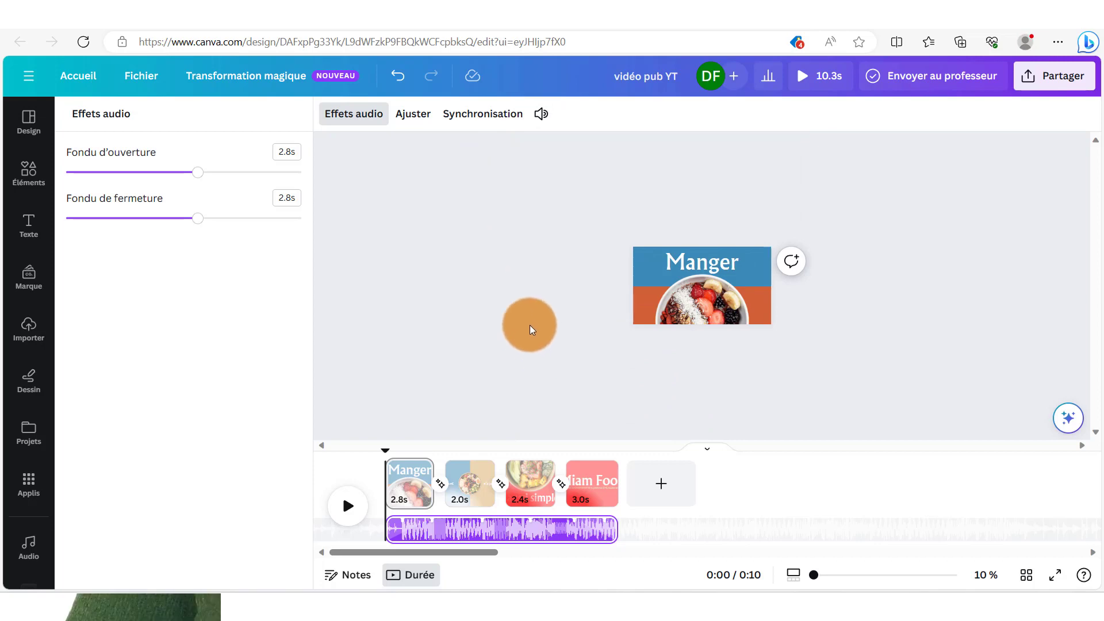